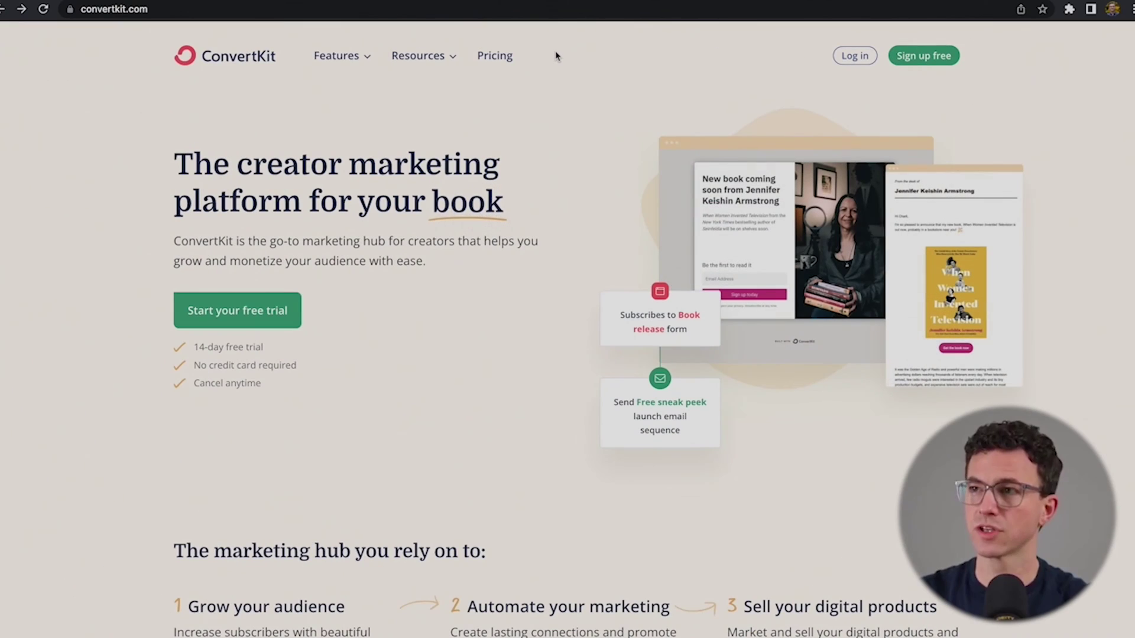
Step: Create a free ConvertKit account with the user's name, email address and password
click(925, 62)
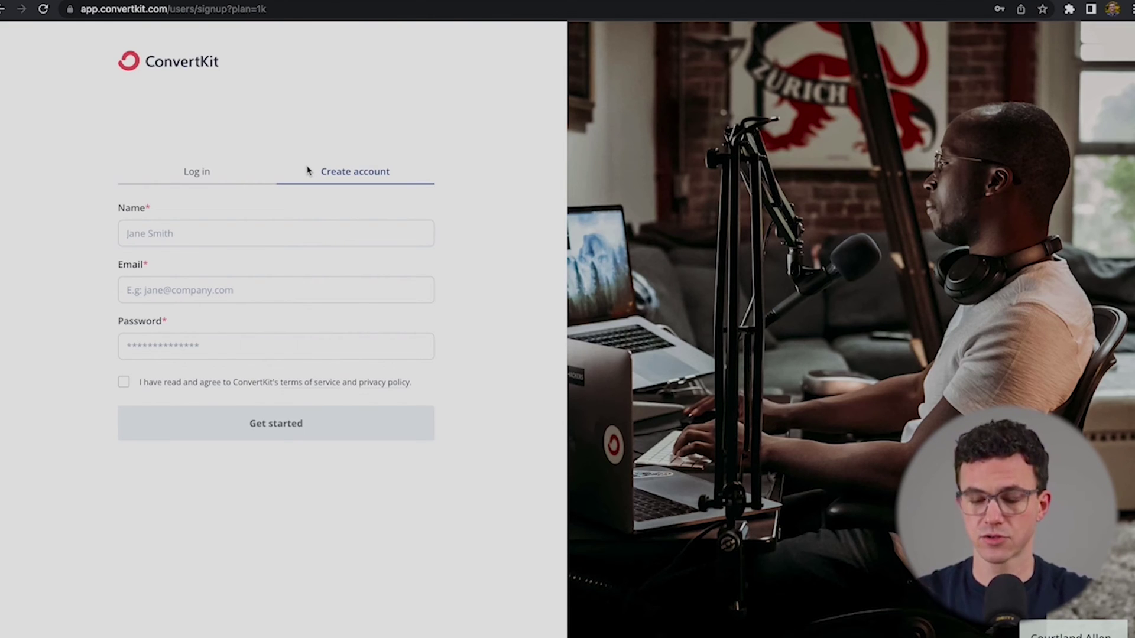
text(JJ Thelen)
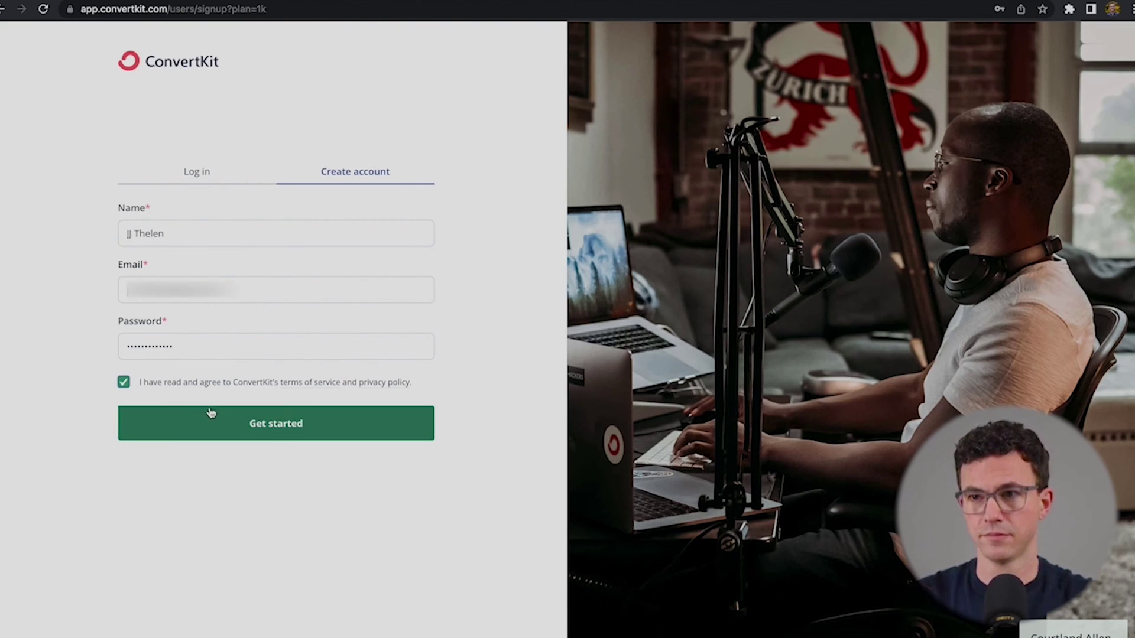
click(211, 412)
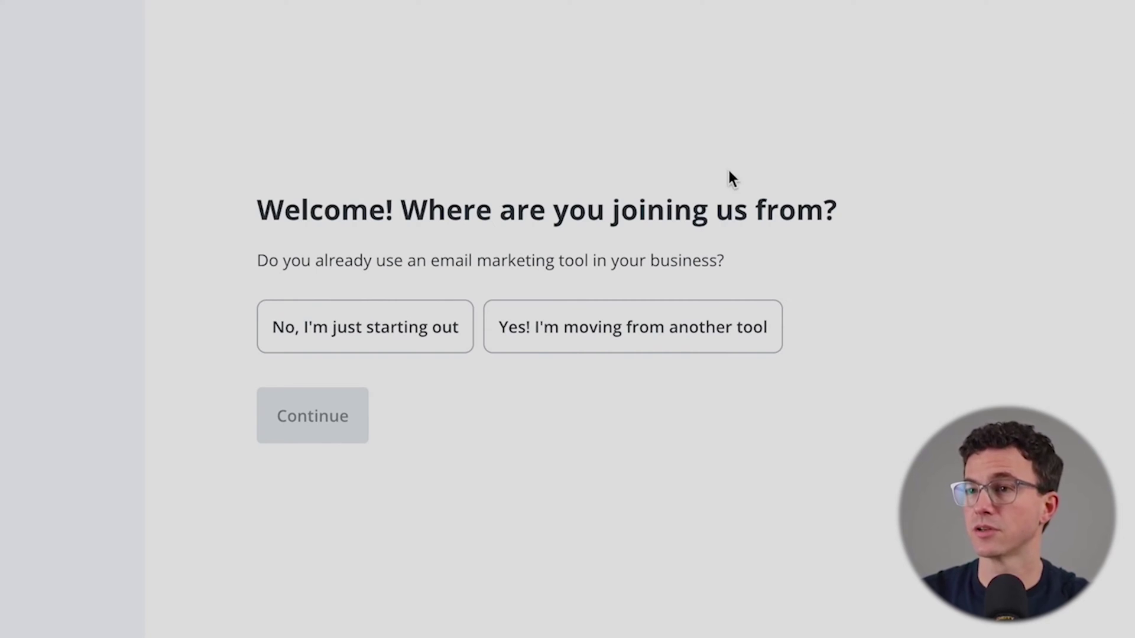
Step: Answer onboarding as just starting out, with an audience of 1 to 1,000
click(313, 336)
click(329, 409)
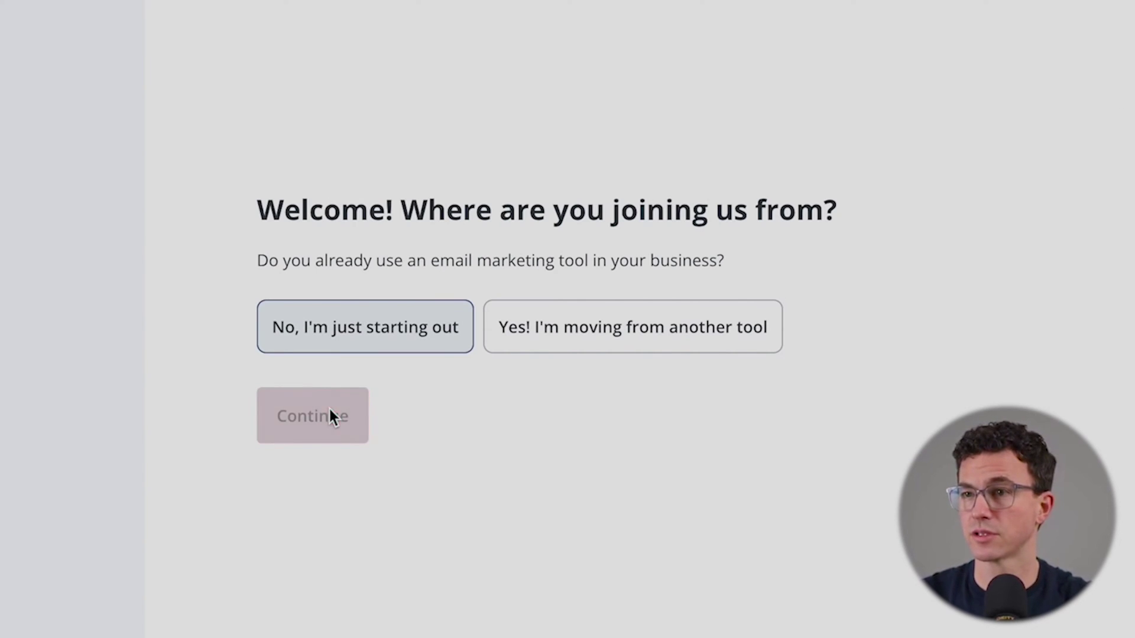
click(290, 307)
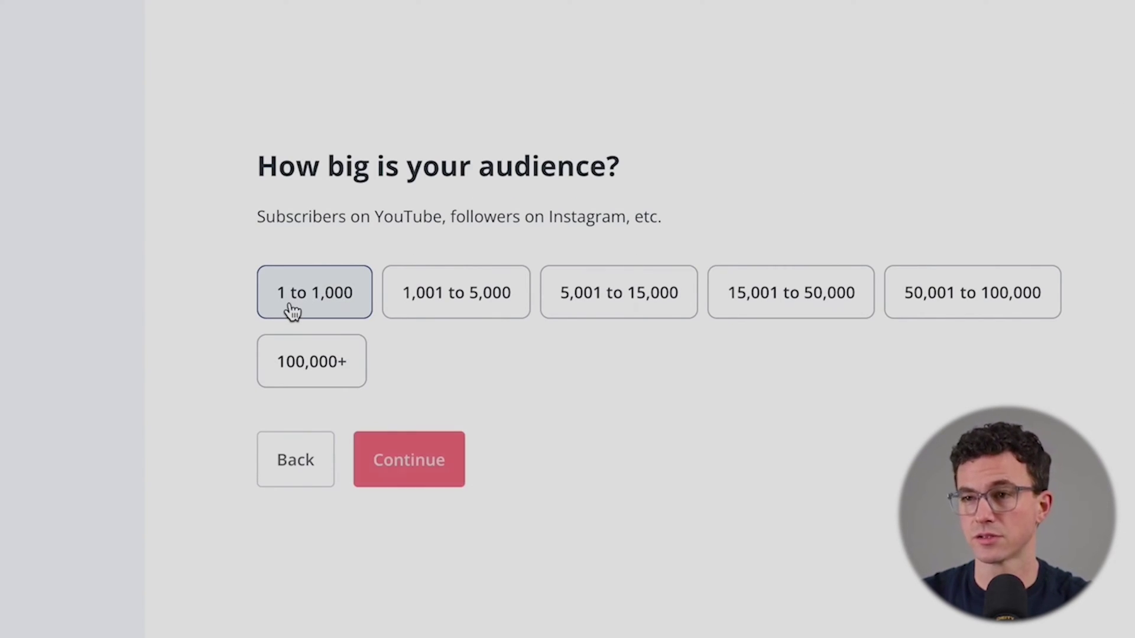
click(377, 471)
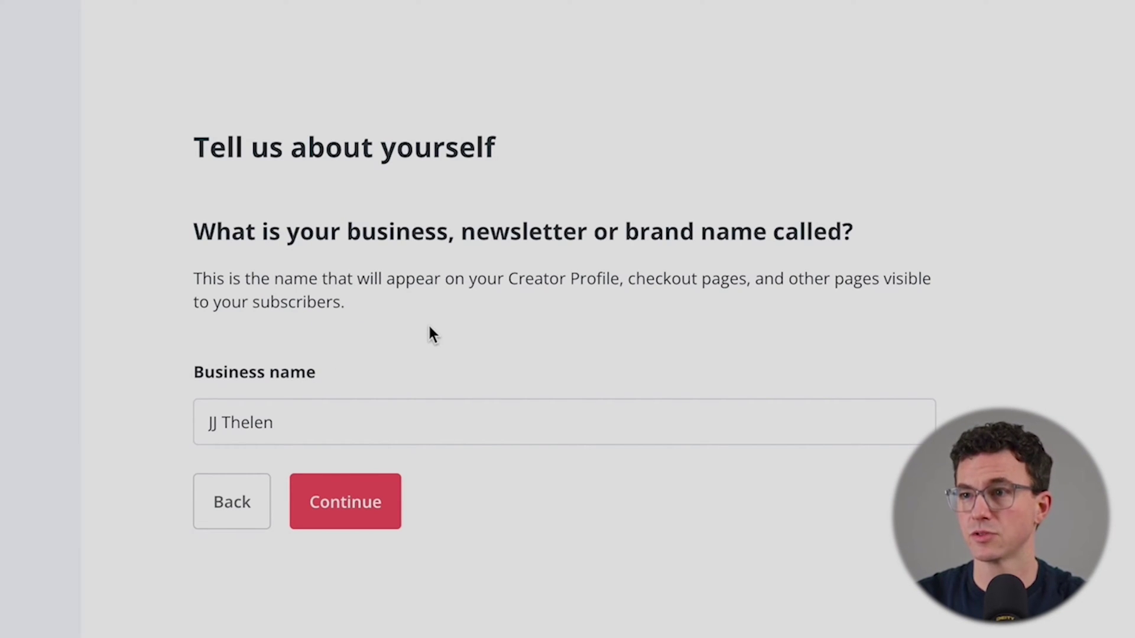
Step: Keep the business name and remove the hyphen from the ck.page domain
click(361, 508)
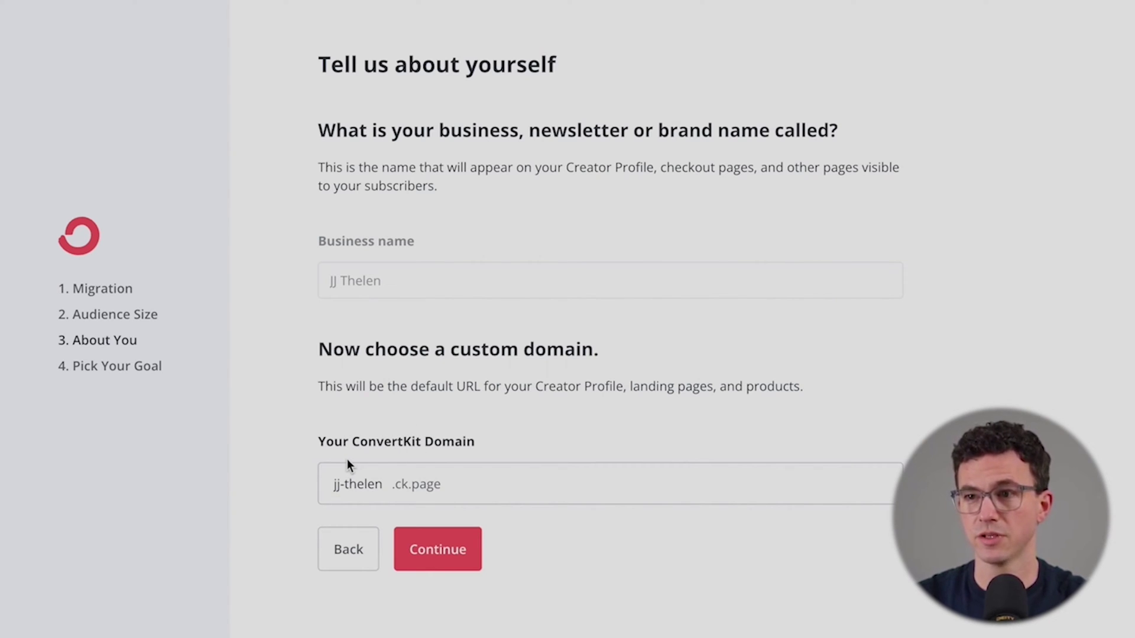
click(350, 482)
key(BackSpace)
click(448, 549)
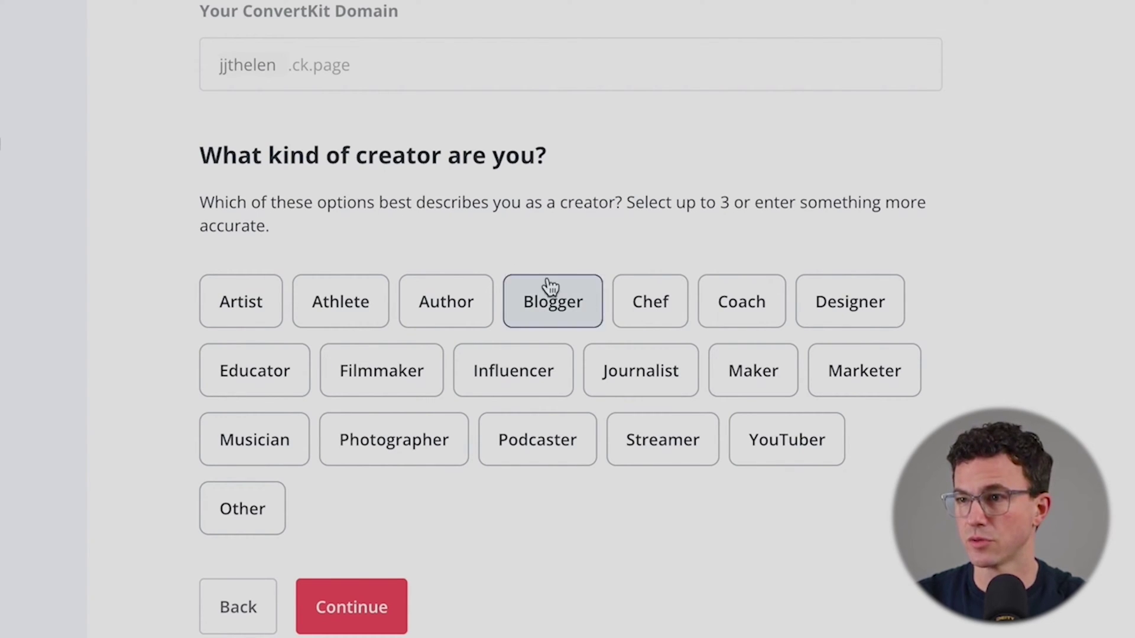
Step: Choose YouTuber as the creator type and 'Send emails' as the goal, finishing onboarding
click(790, 436)
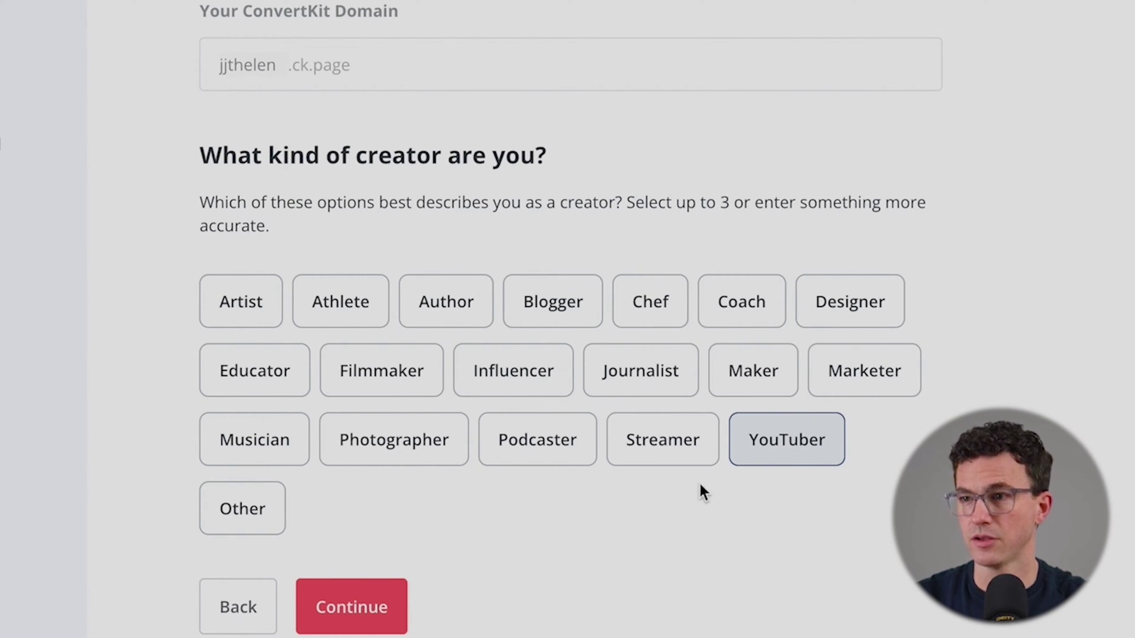
click(376, 604)
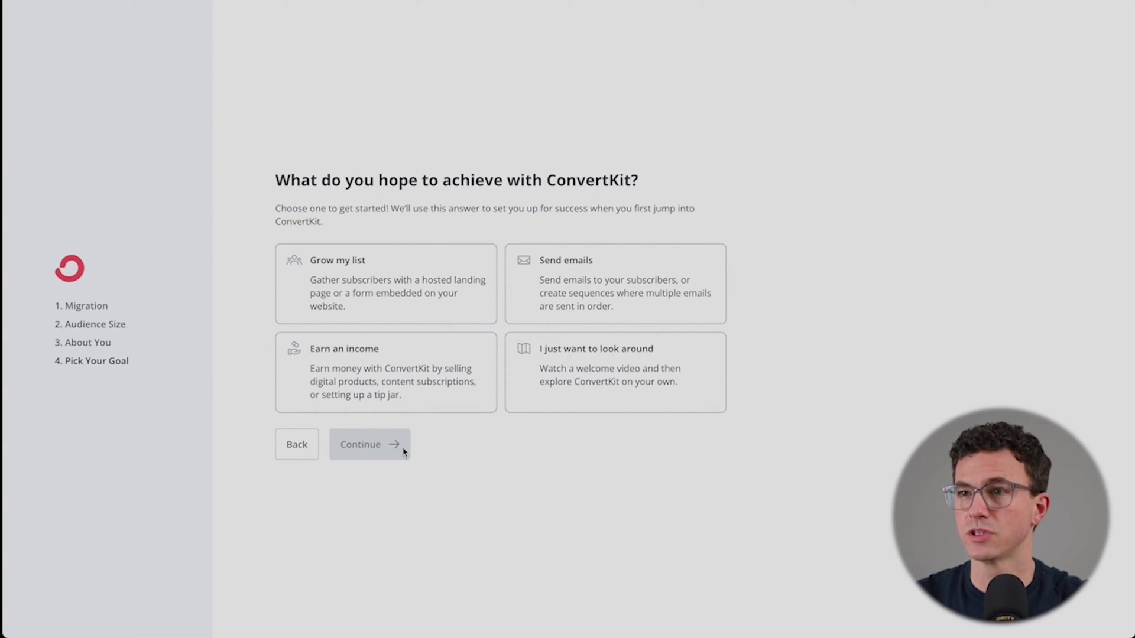
click(407, 311)
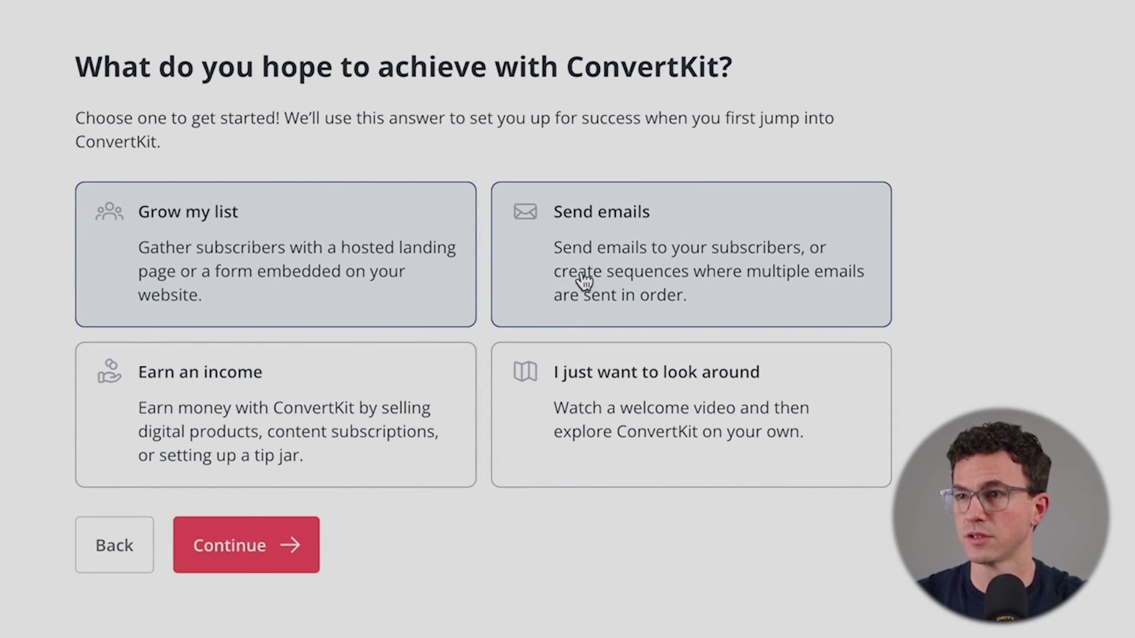
click(555, 296)
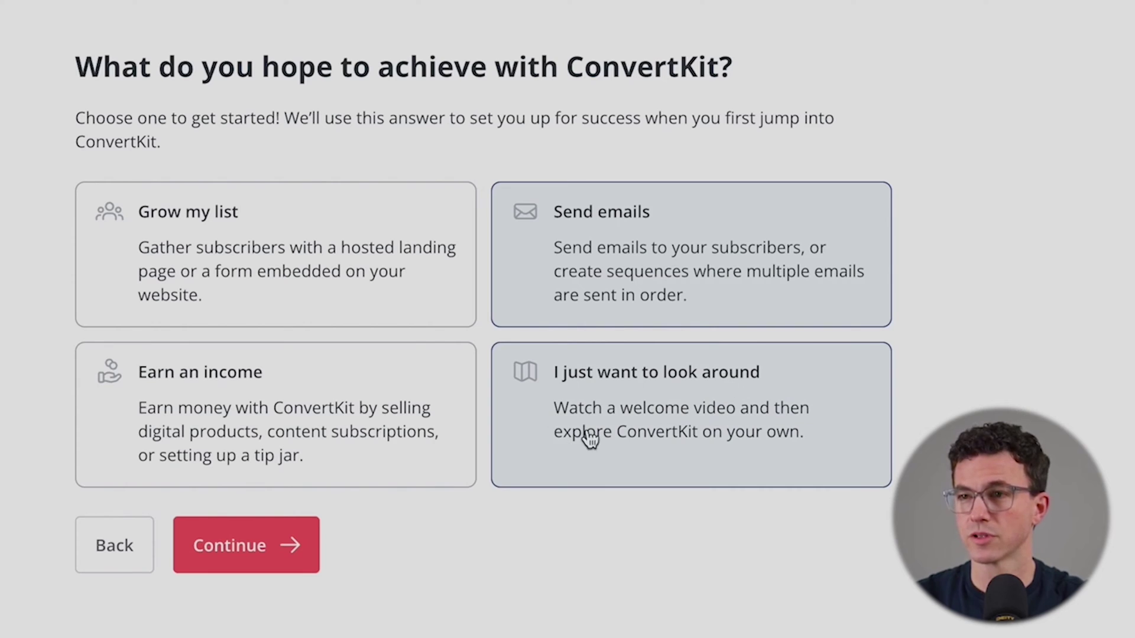
click(228, 551)
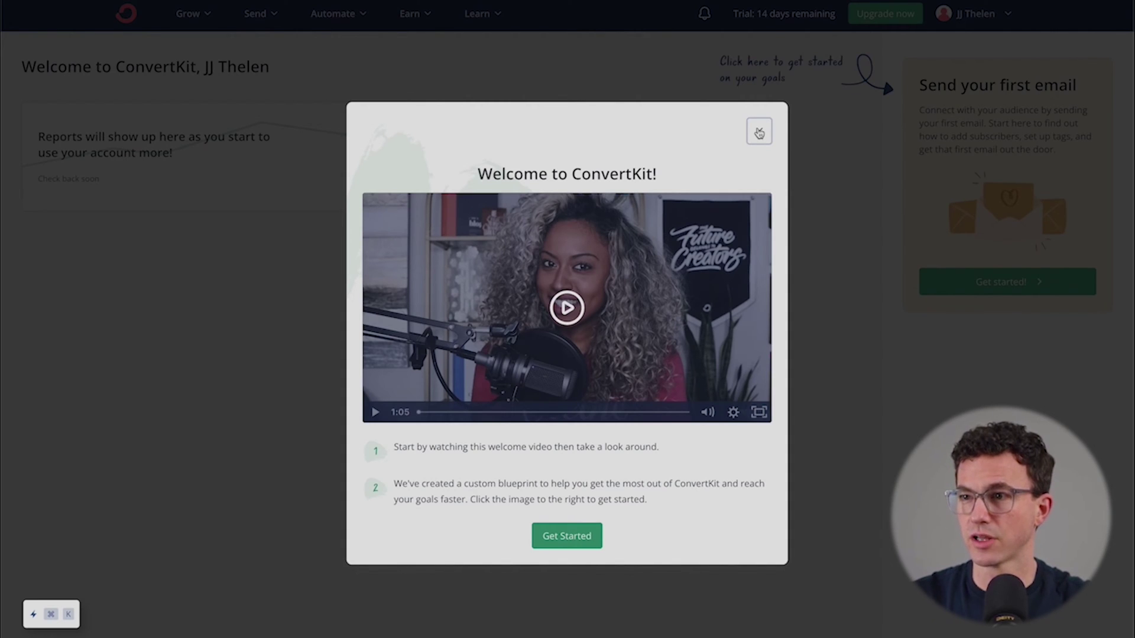
Step: Dismiss the welcome video, go to account Settings, and start a profile picture upload
click(759, 133)
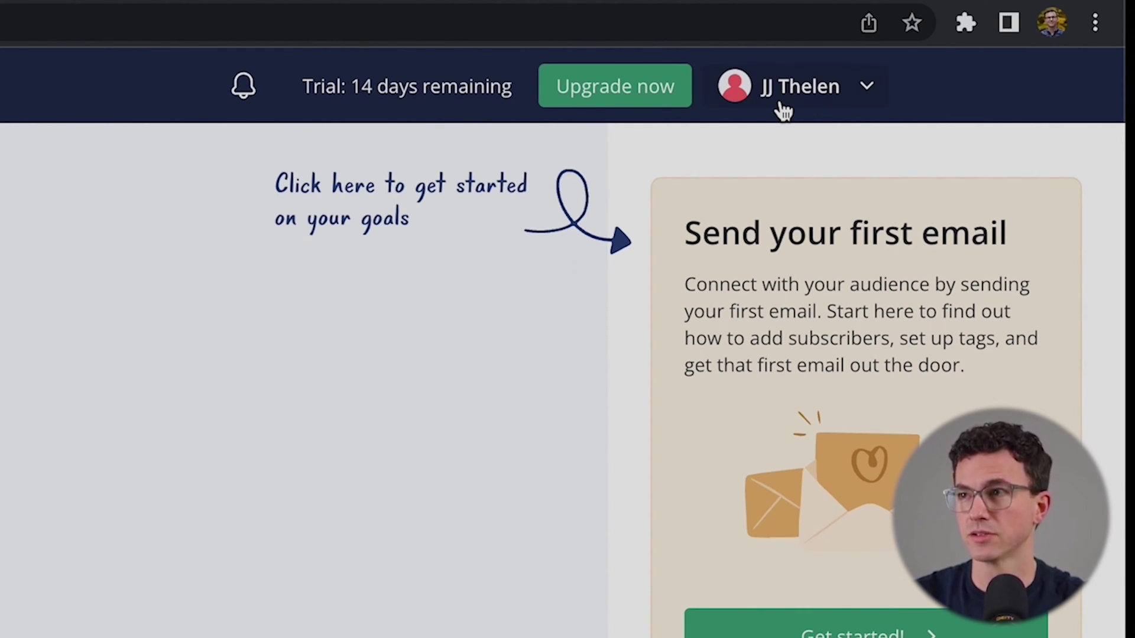
click(783, 110)
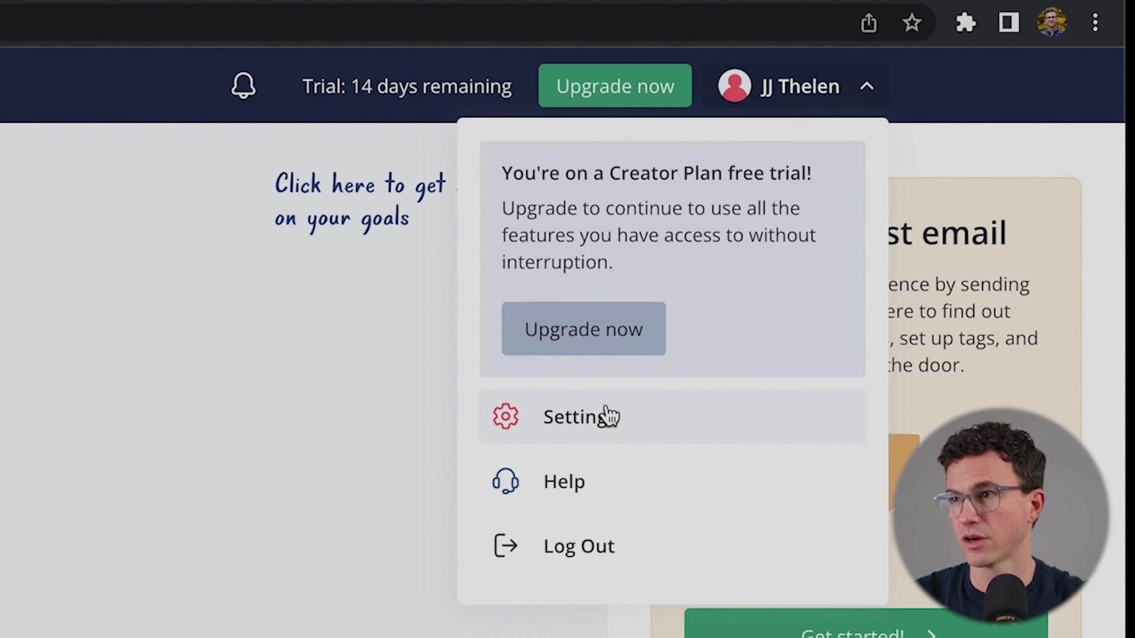
click(591, 417)
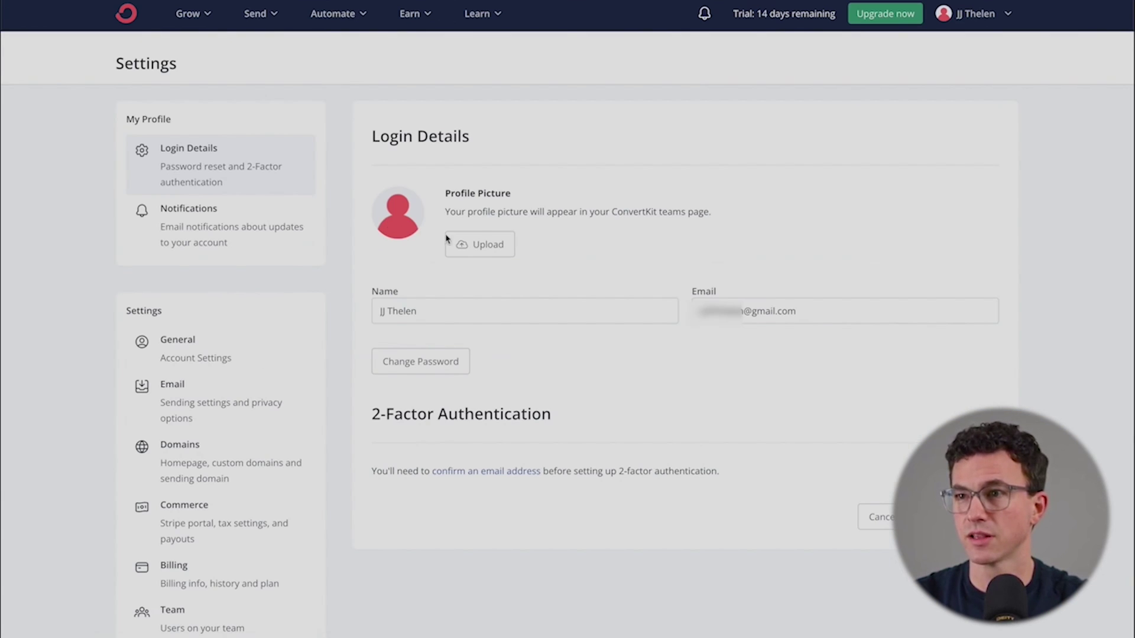
click(478, 246)
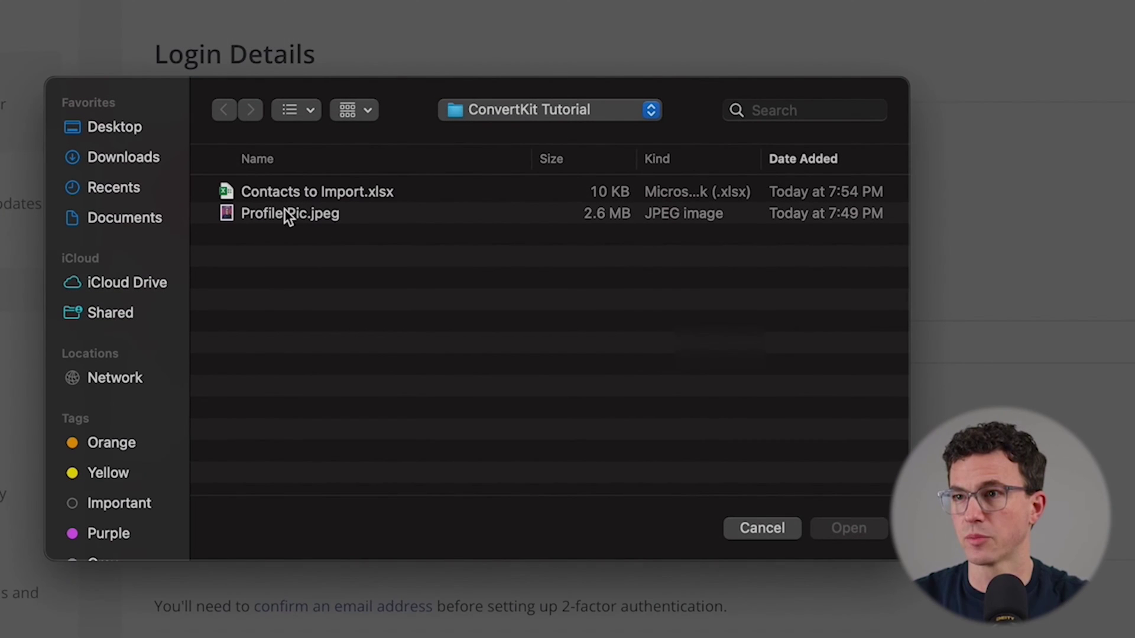
Step: Set Profile Pic.jpeg as the profile picture, then view the Notifications settings
click(309, 213)
click(842, 530)
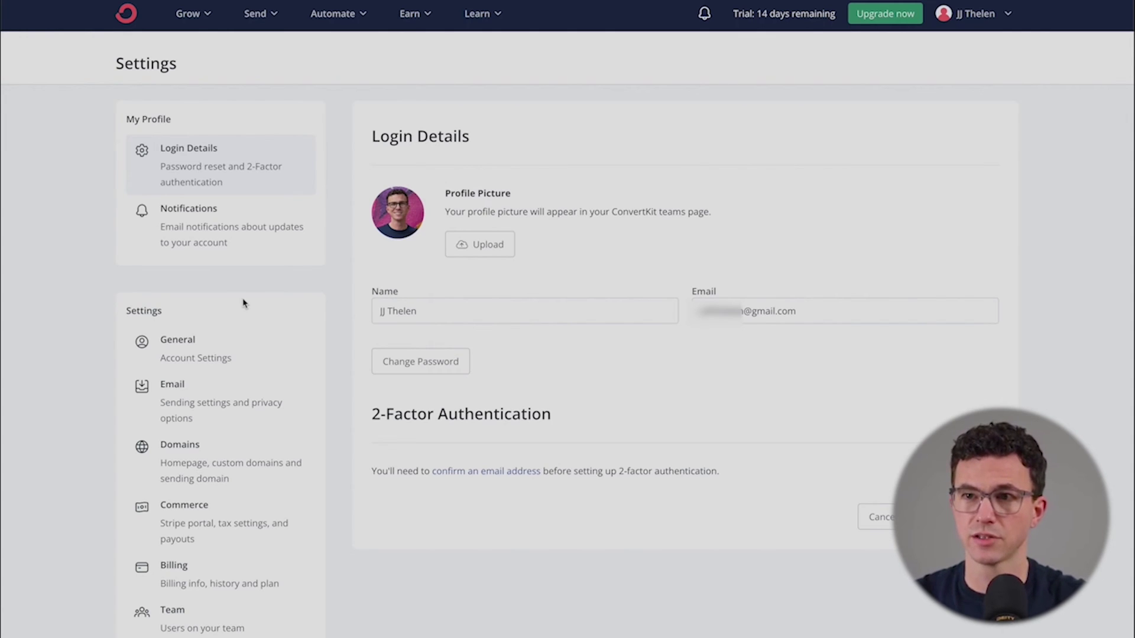
click(225, 249)
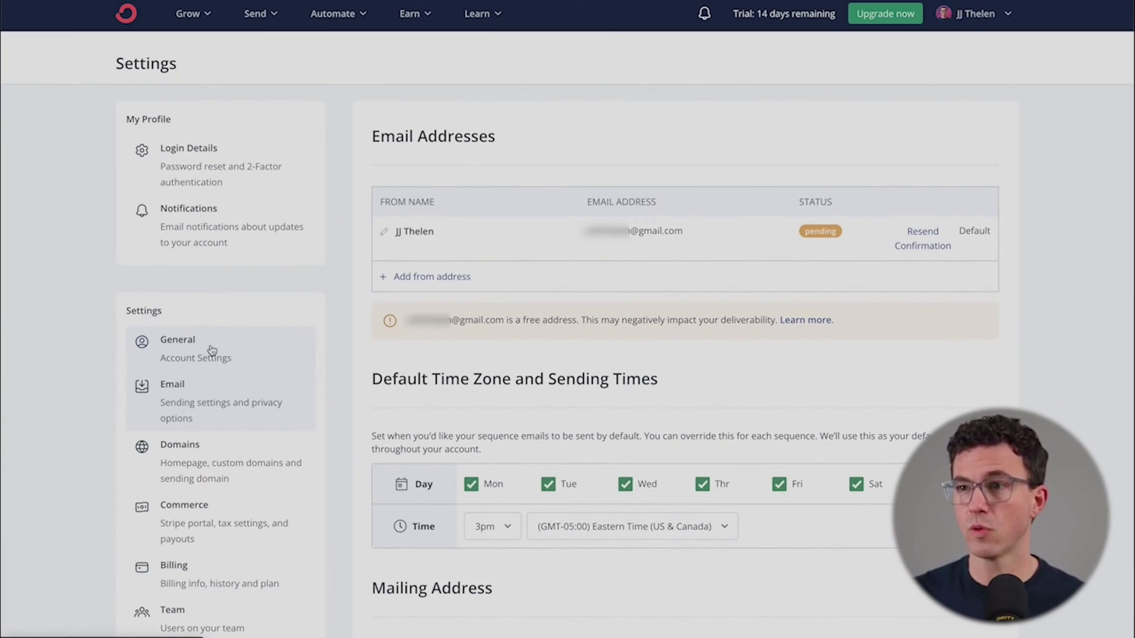
Step: Add a second sender with a from-name and a business e-mail address on the company domain
click(431, 275)
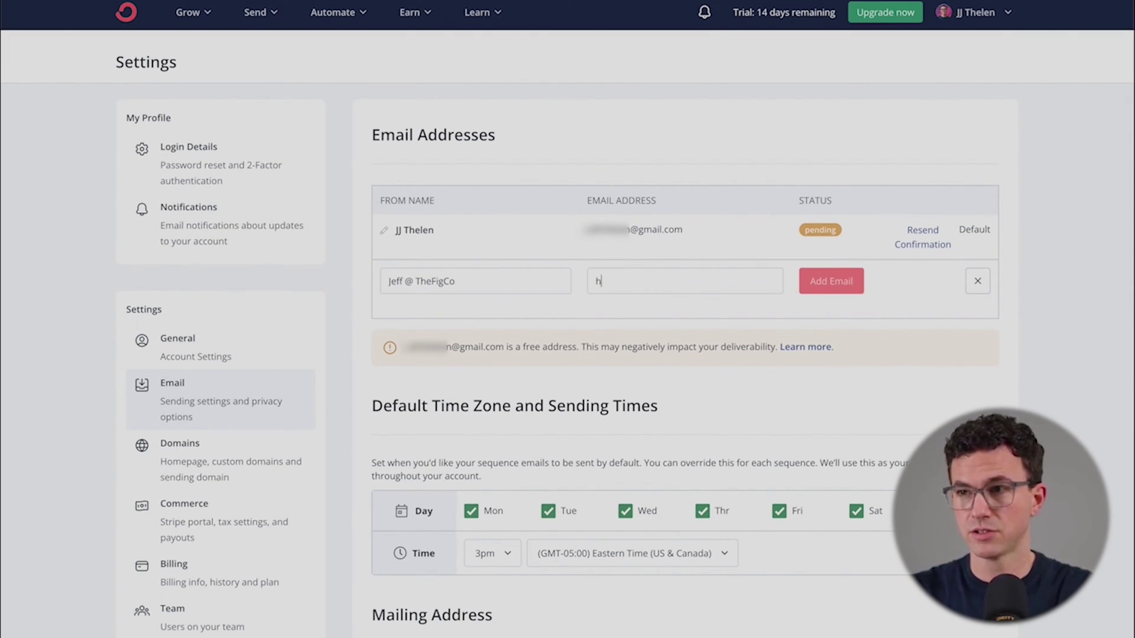
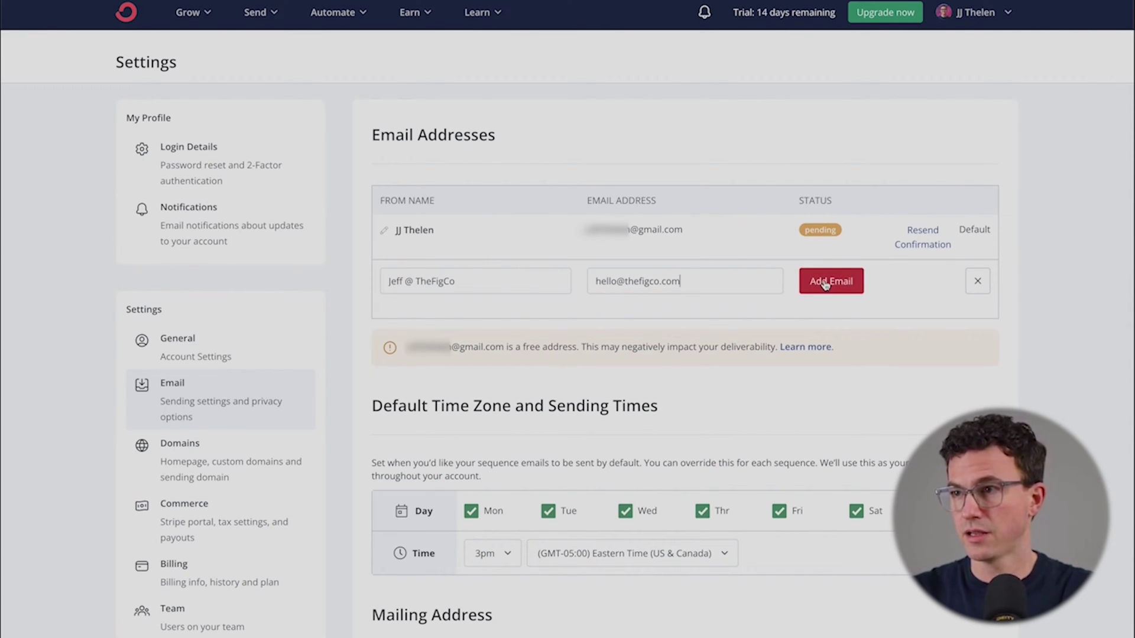
click(826, 284)
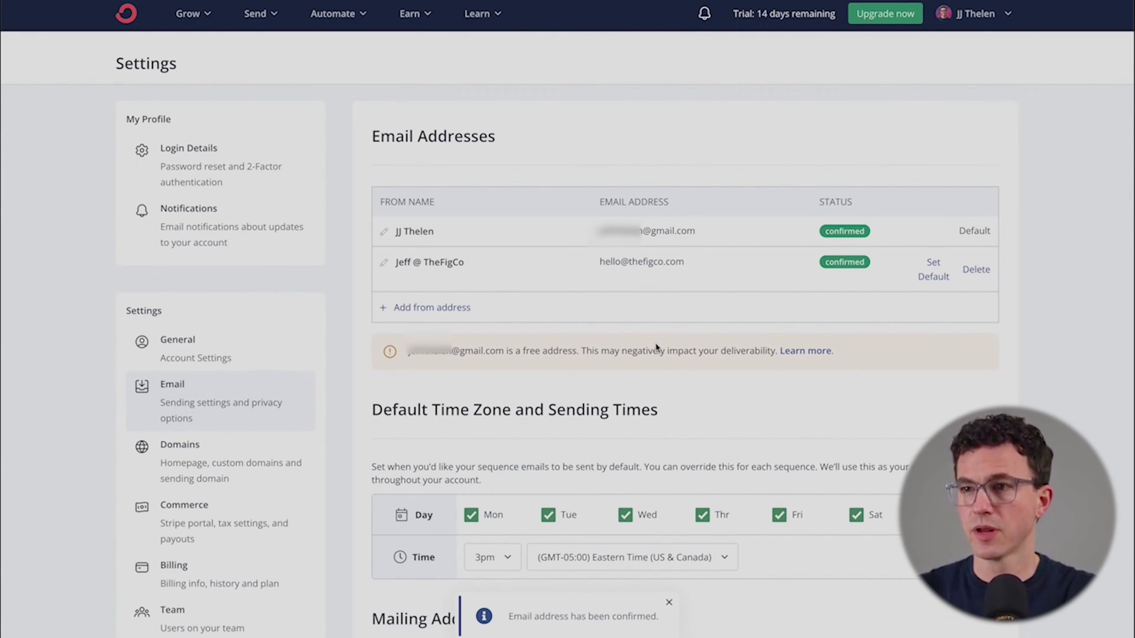
scroll(563, 356, down, 3)
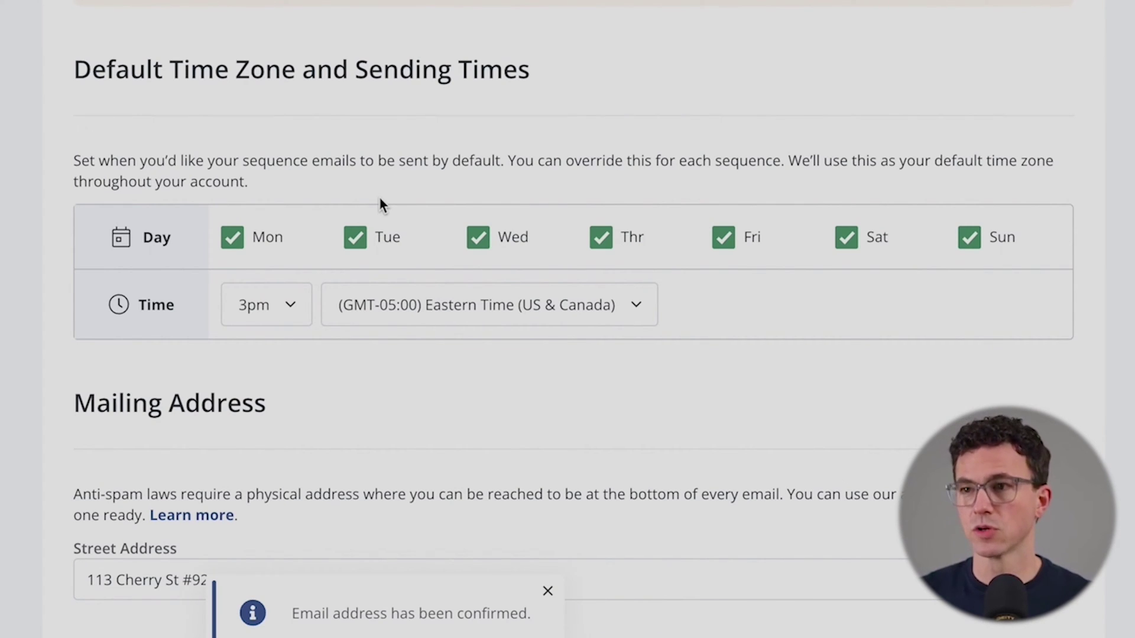
Step: Change the default sequence sending time from 3pm to 11am Eastern
click(266, 312)
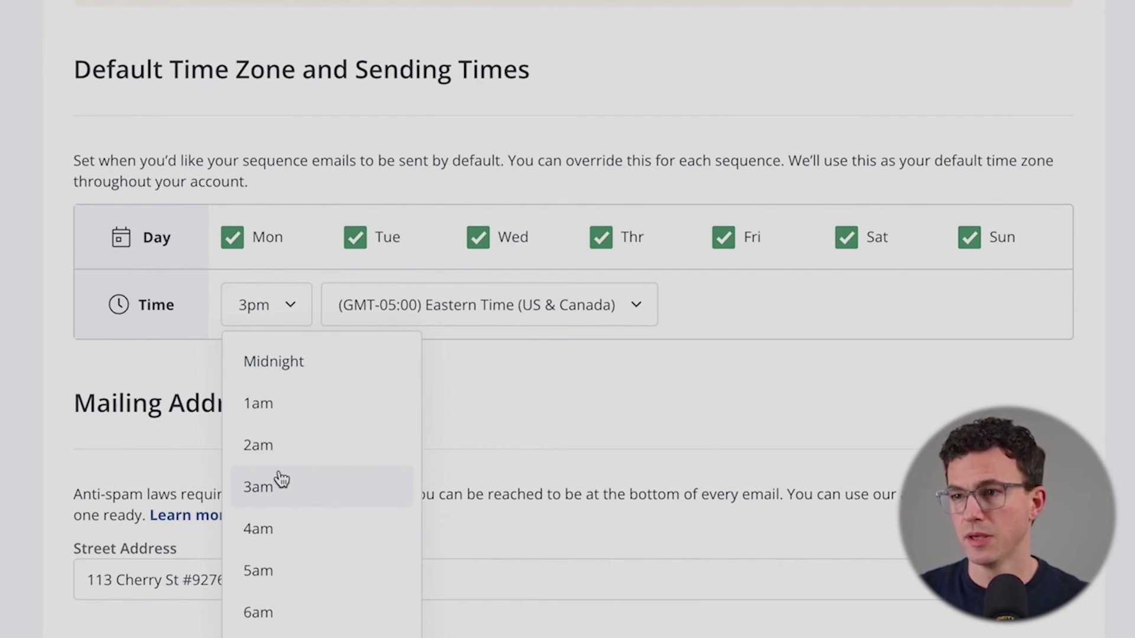
scroll(278, 477, down, 5)
scroll(279, 472, down, 2)
scroll(279, 473, up, 4)
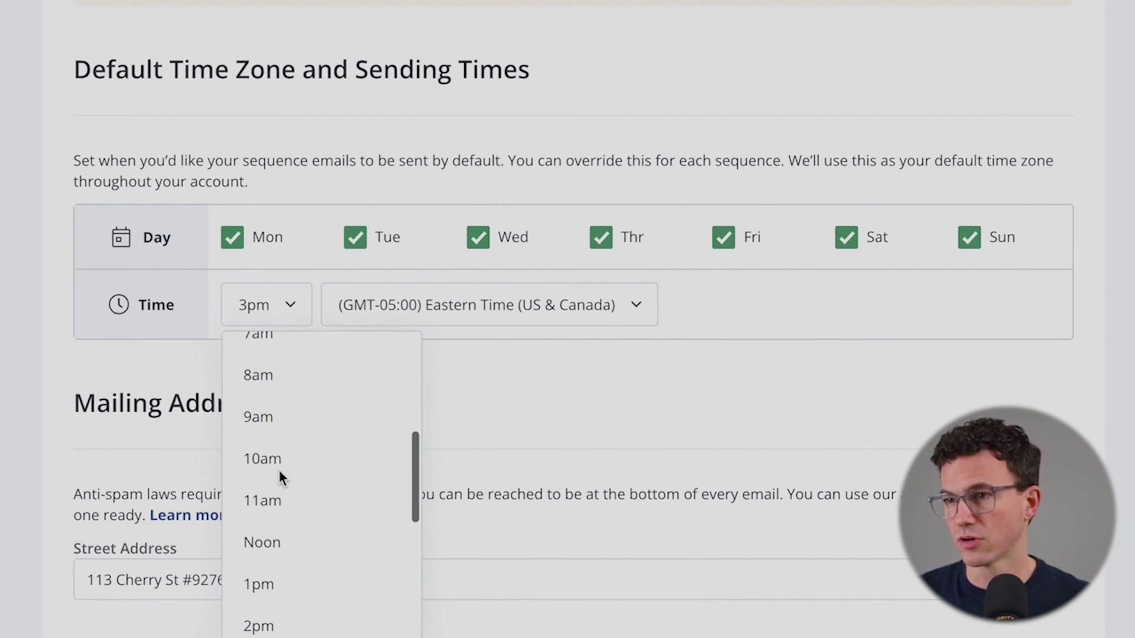
click(293, 490)
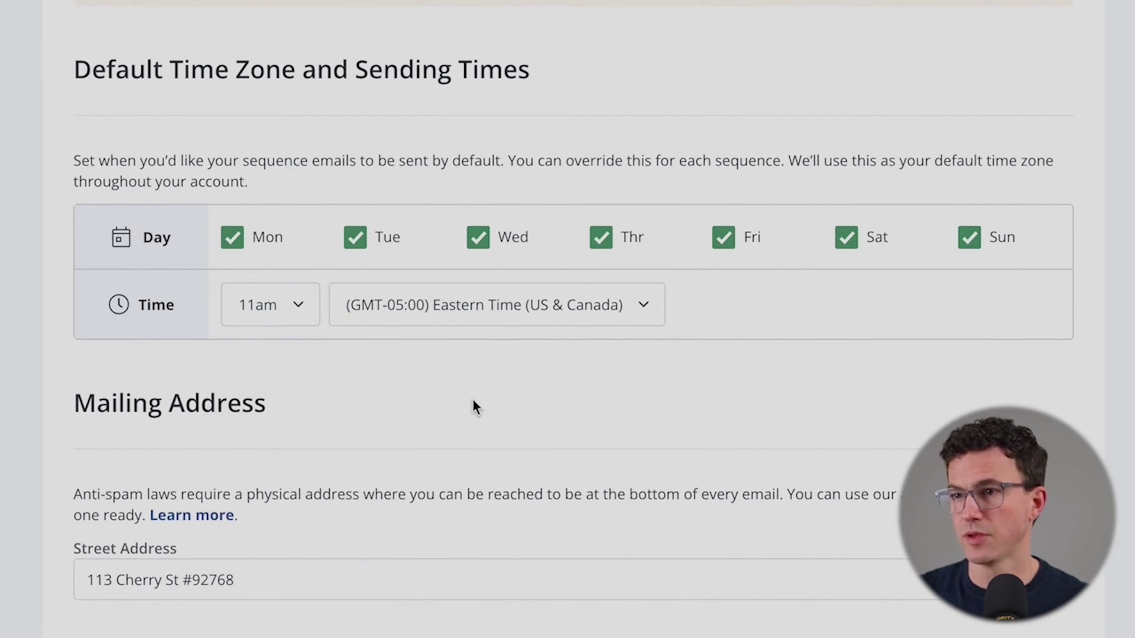
scroll(471, 405, down, 3)
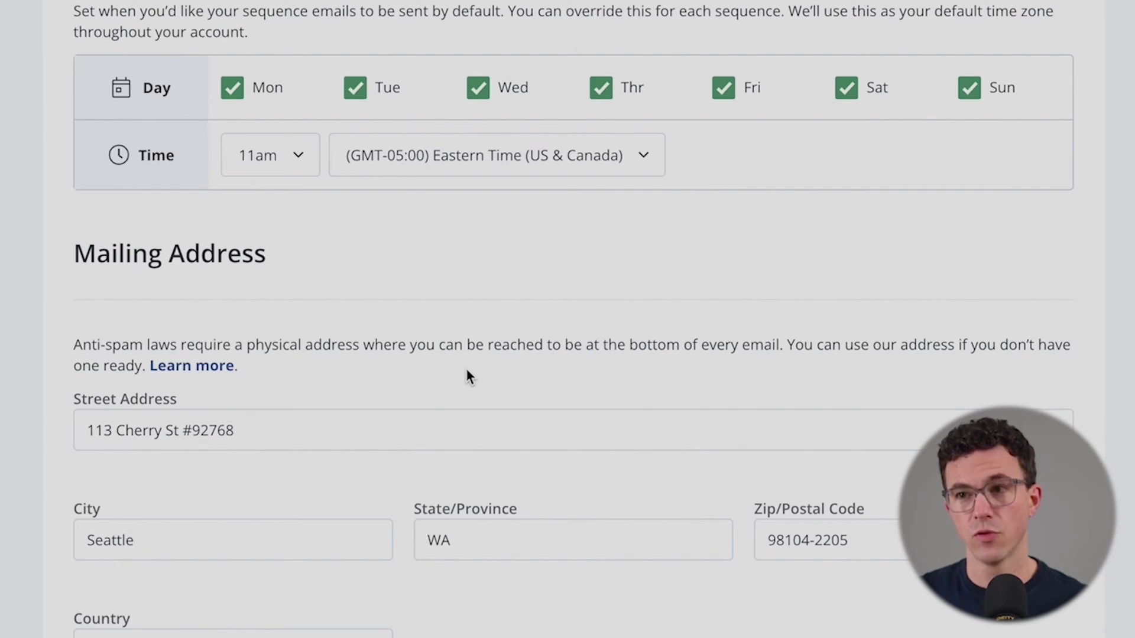
scroll(467, 370, down, 3)
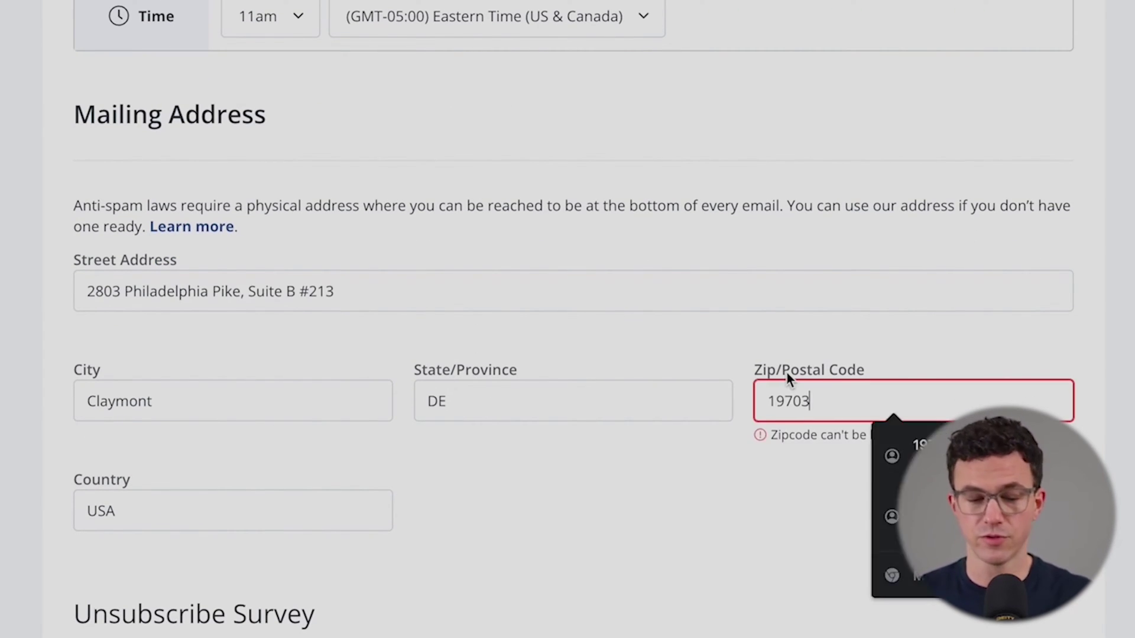
Step: Finish entering the mailing address in the email settings
click(669, 543)
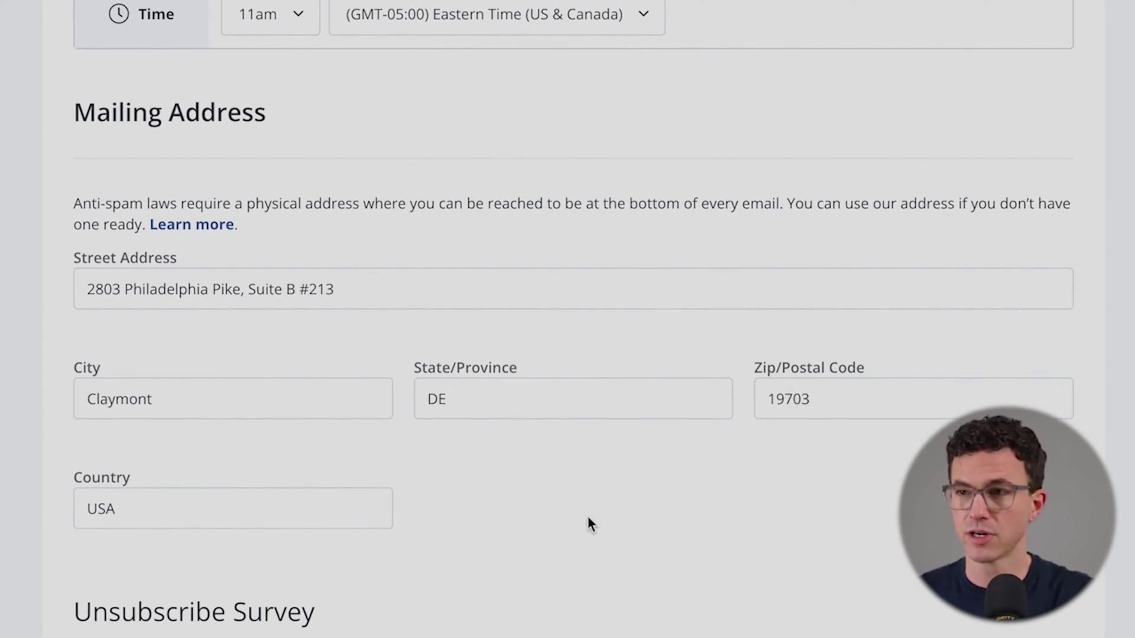
scroll(666, 539, down, 8)
scroll(337, 278, down, 3)
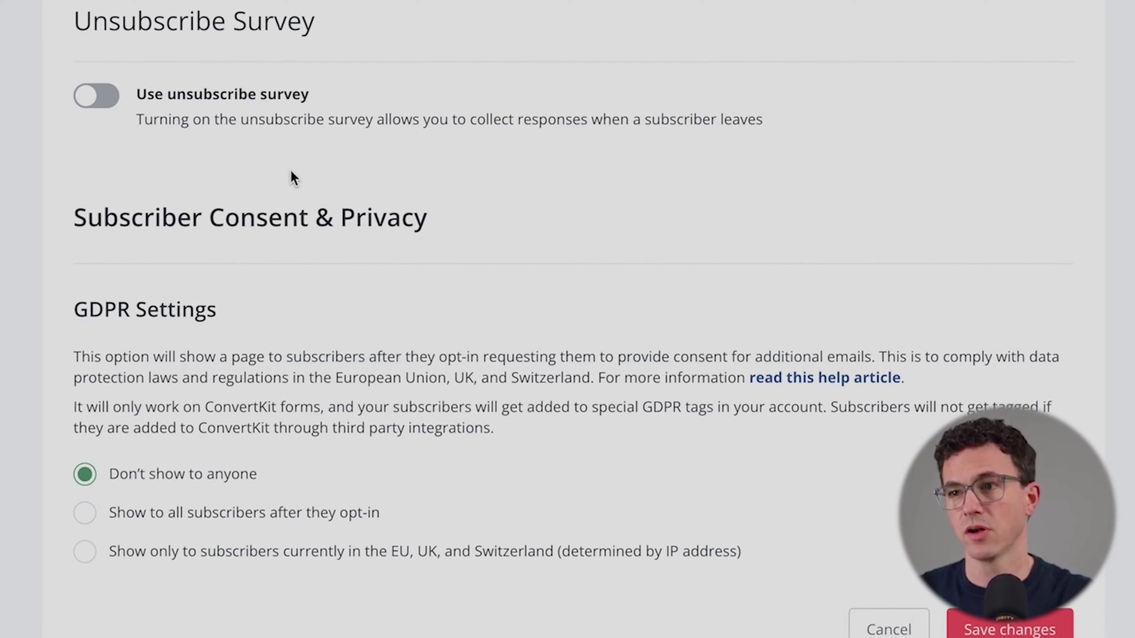
scroll(290, 173, down, 1)
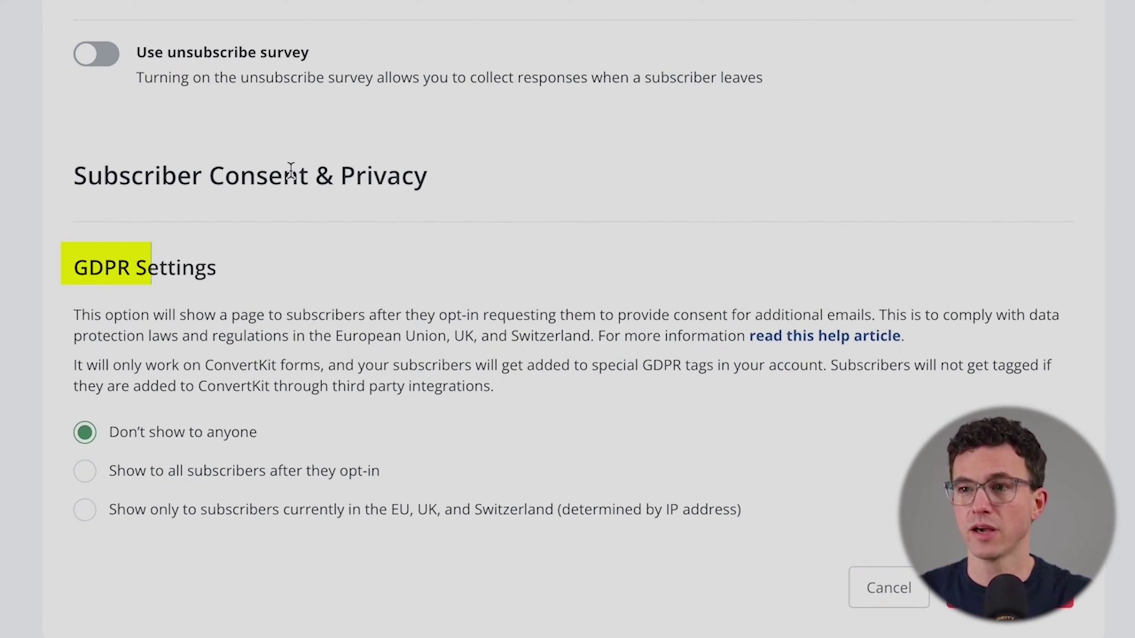
scroll(165, 437, down, 1)
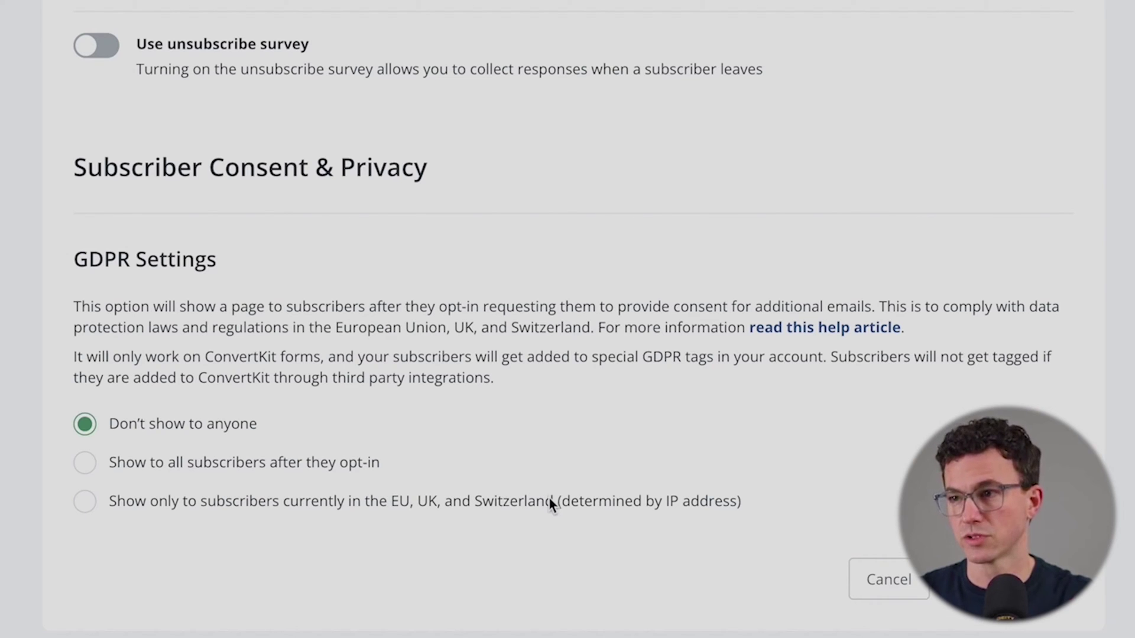
Step: Limit the GDPR consent page to EU, UK and Switzerland subscribers and save the changes
click(83, 507)
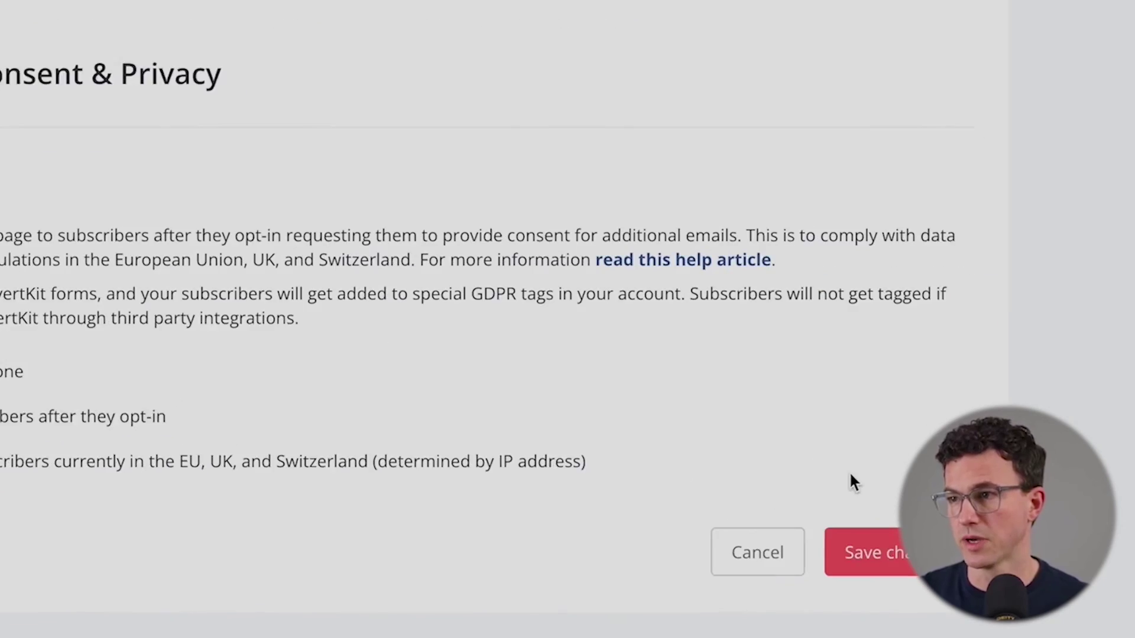
scroll(689, 222, up, 12)
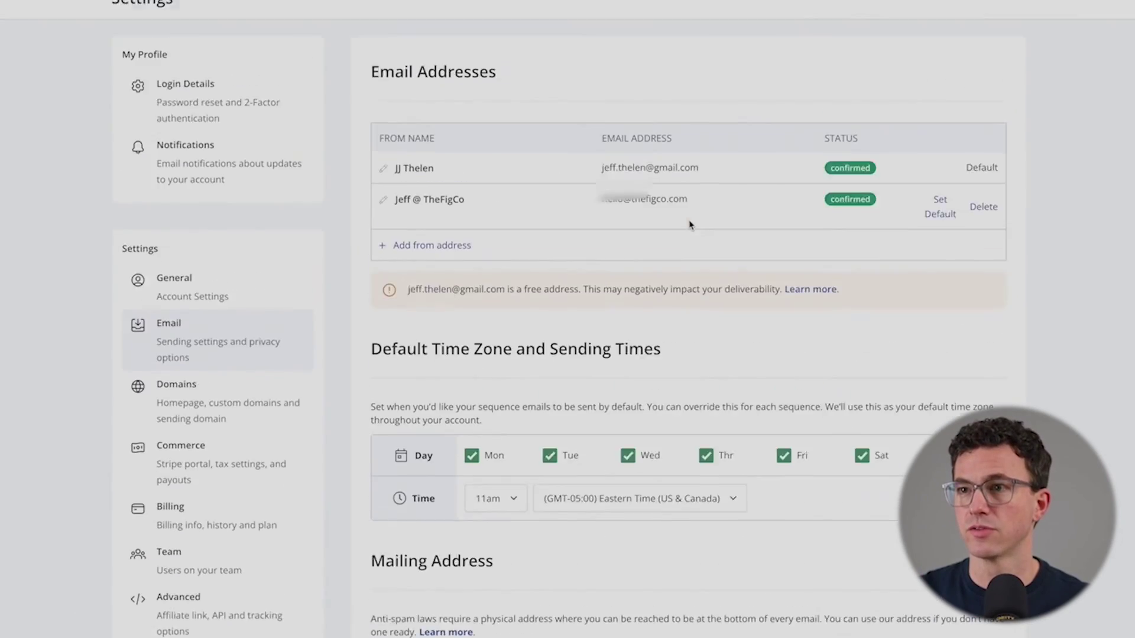
scroll(689, 223, down, 12)
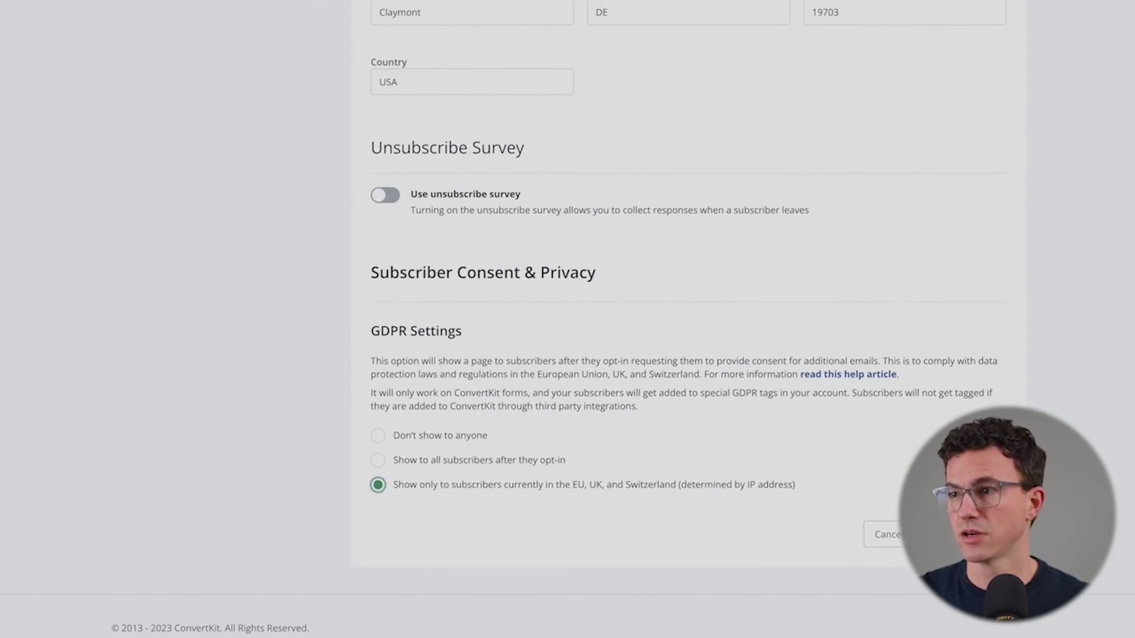
click(934, 511)
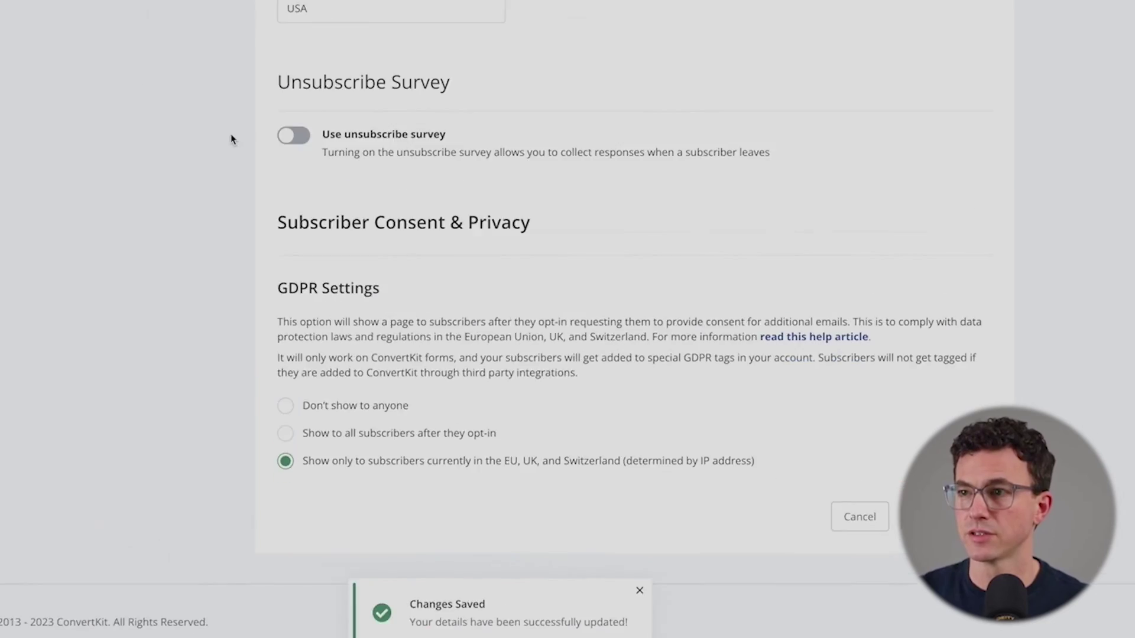
scroll(230, 138, up, 10)
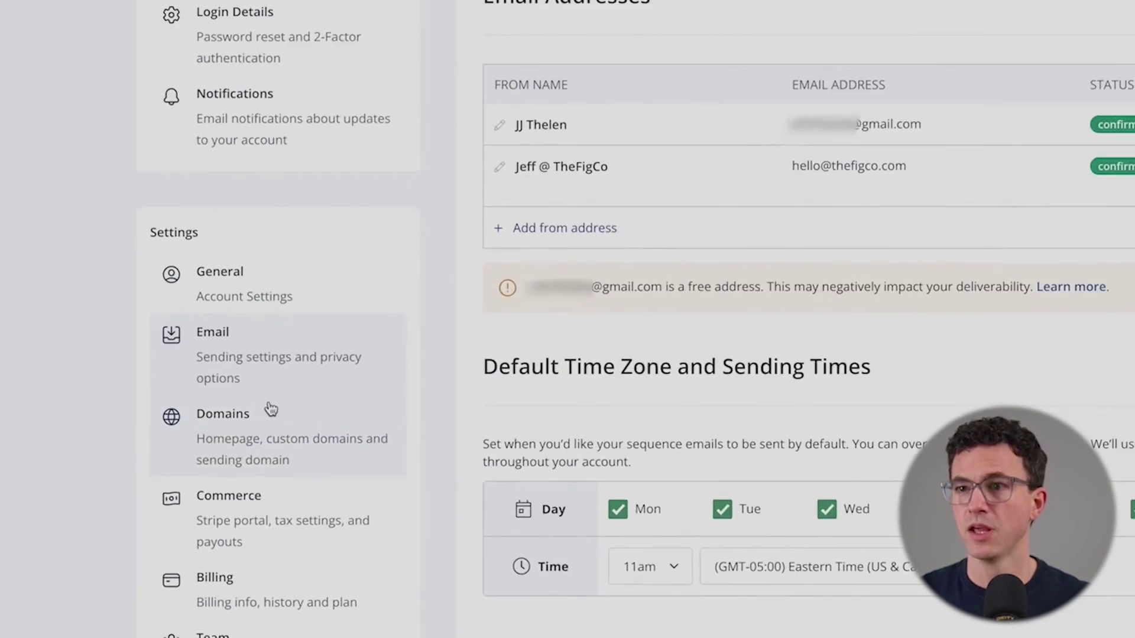
Step: Review the ConvertKit Domain, Custom Domains and Verified Sending Domain sections in Domains settings
click(269, 429)
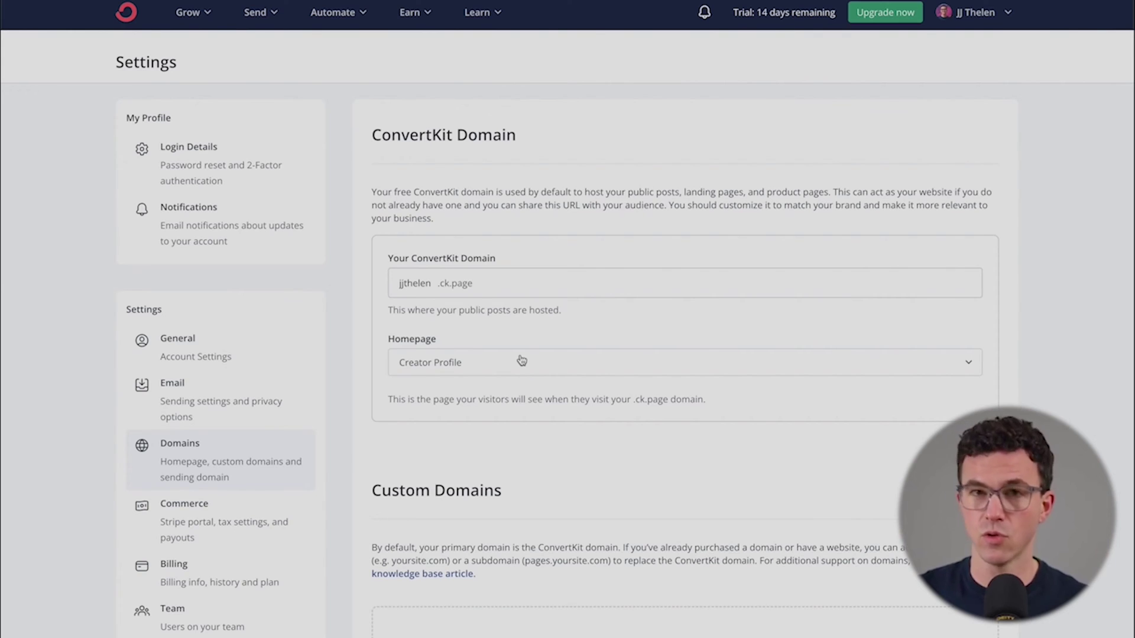
scroll(533, 400, down, 1)
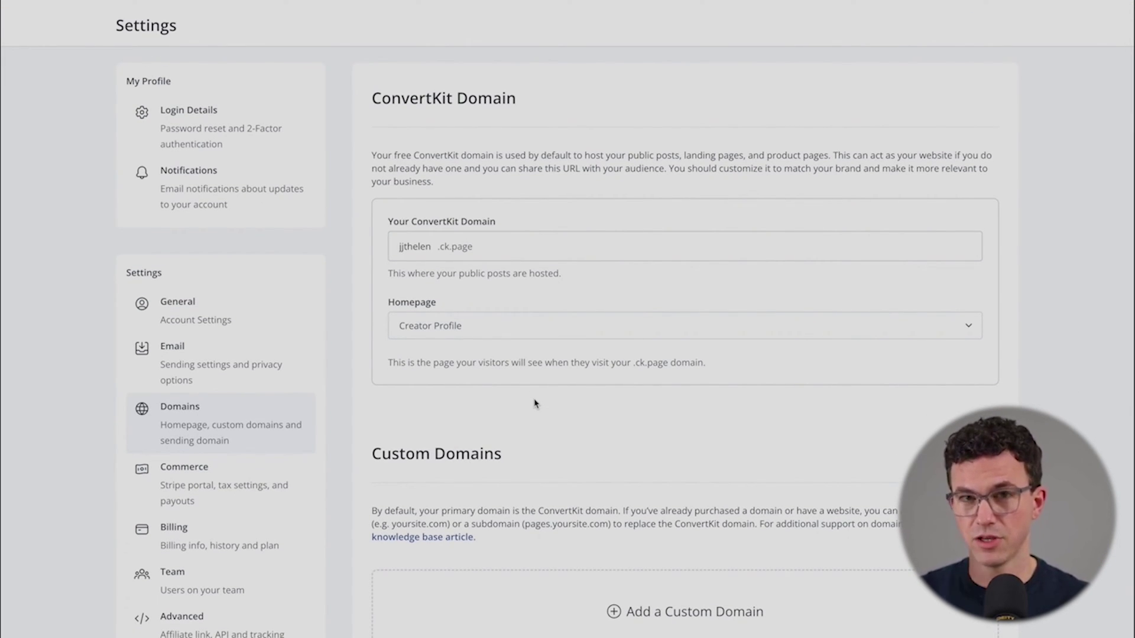
scroll(535, 404, down, 3)
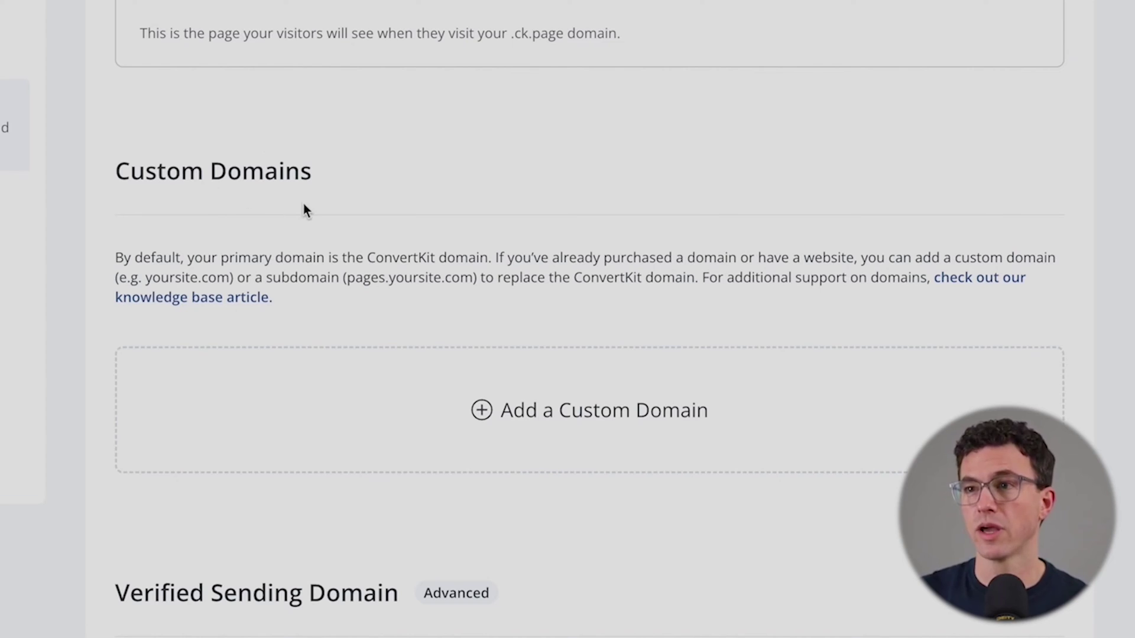
scroll(542, 364, down, 3)
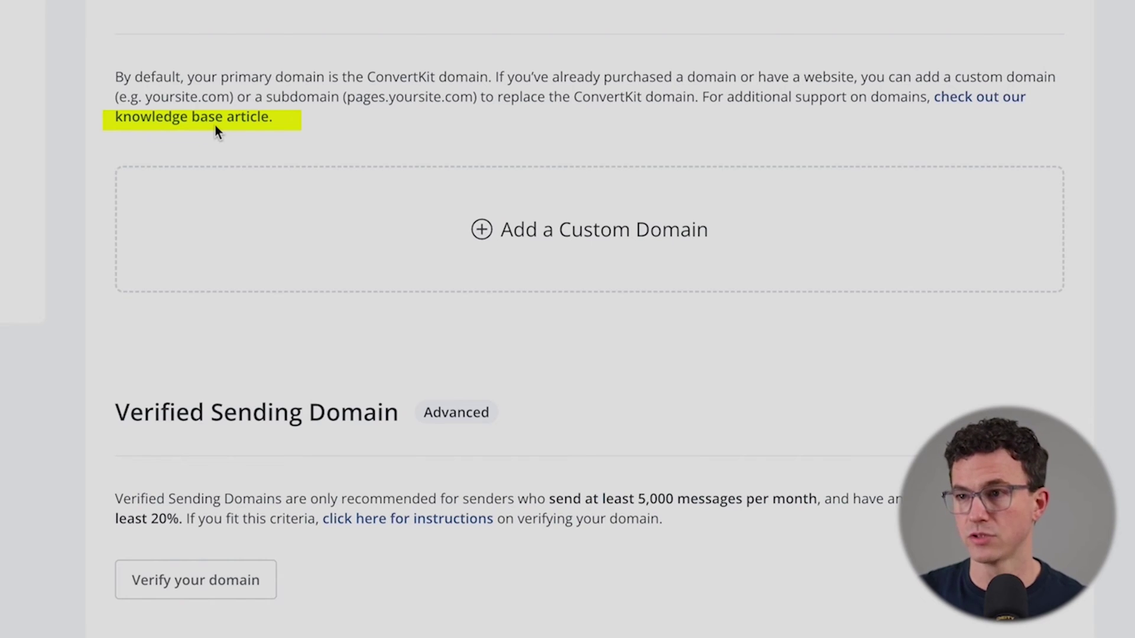
scroll(215, 125, down, 2)
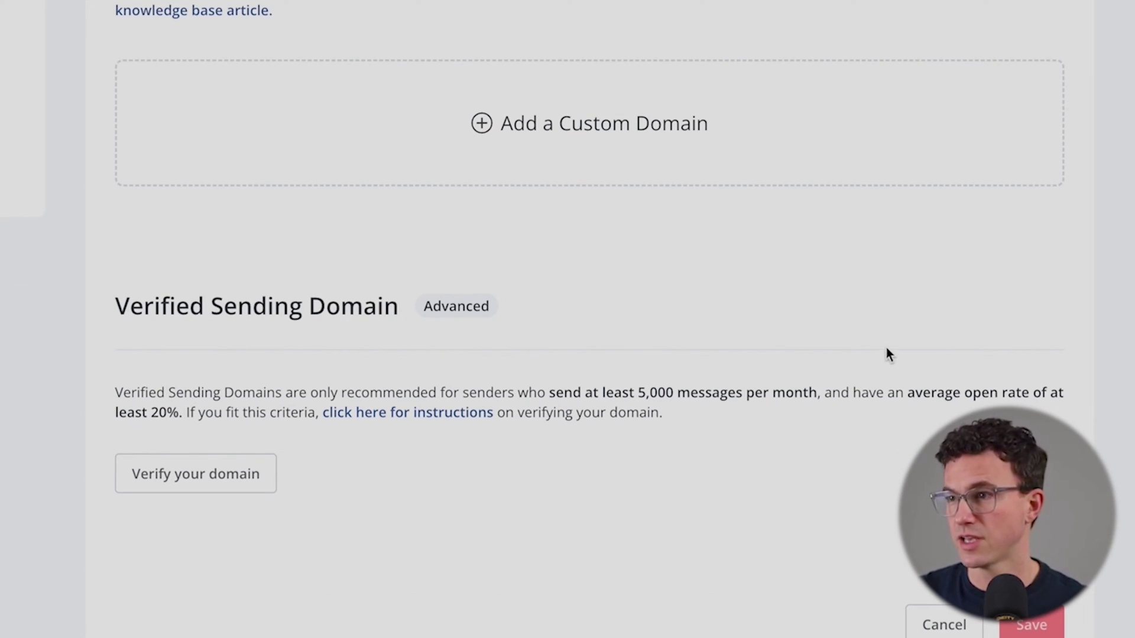
drag(633, 394, 741, 395)
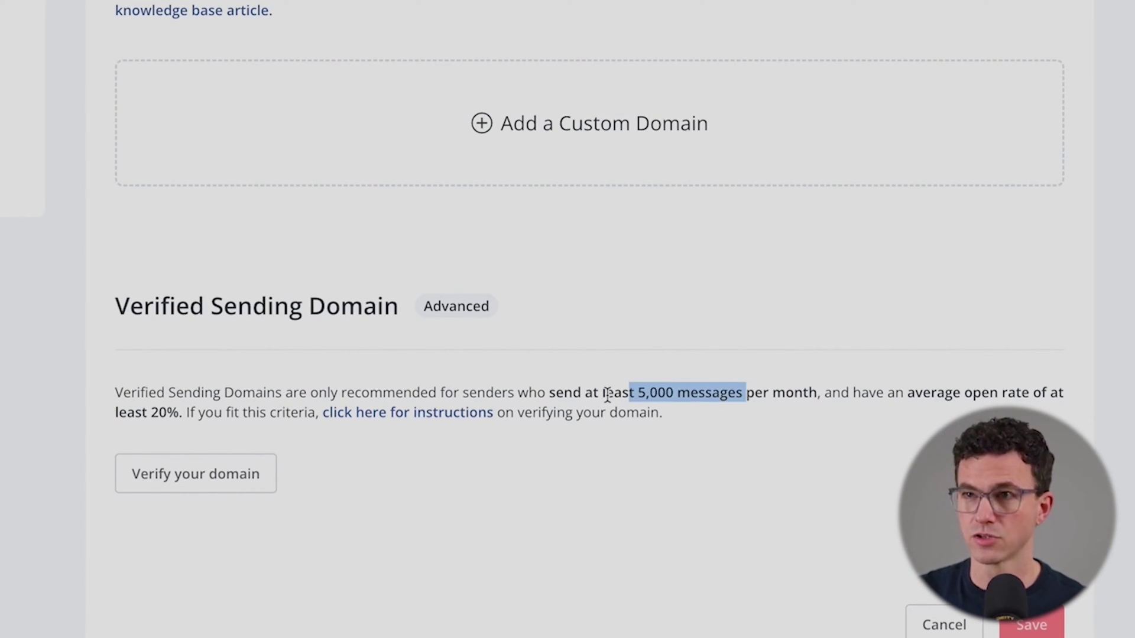
scroll(568, 390, up, 10)
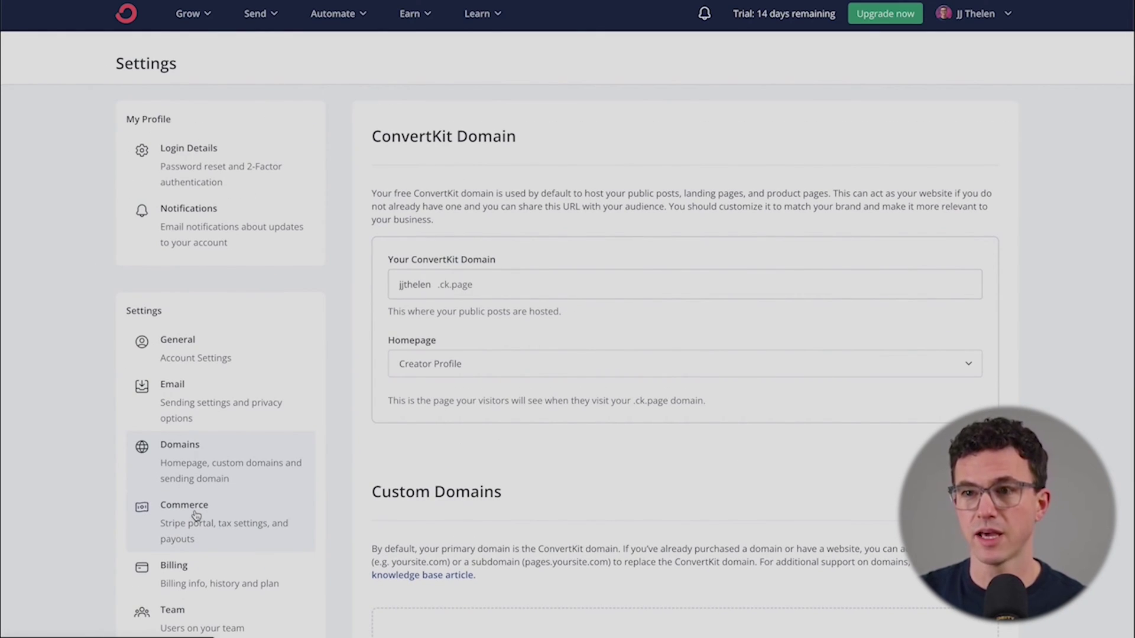
Step: Look through the Commerce and Billing settings, ending on the Advanced settings page
click(195, 517)
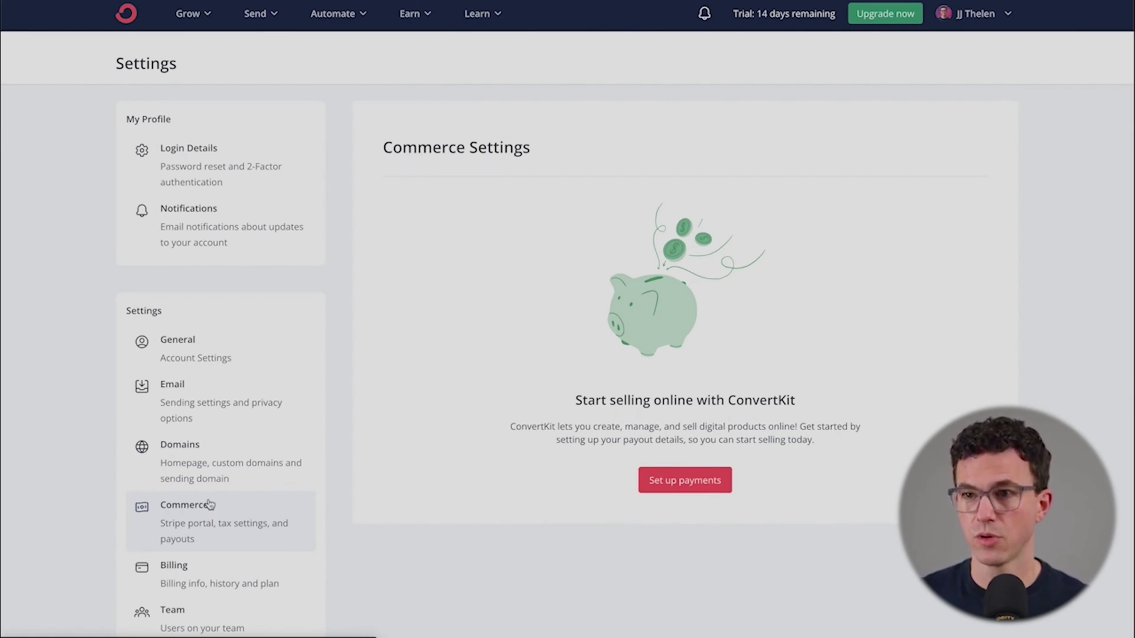
scroll(214, 505, down, 3)
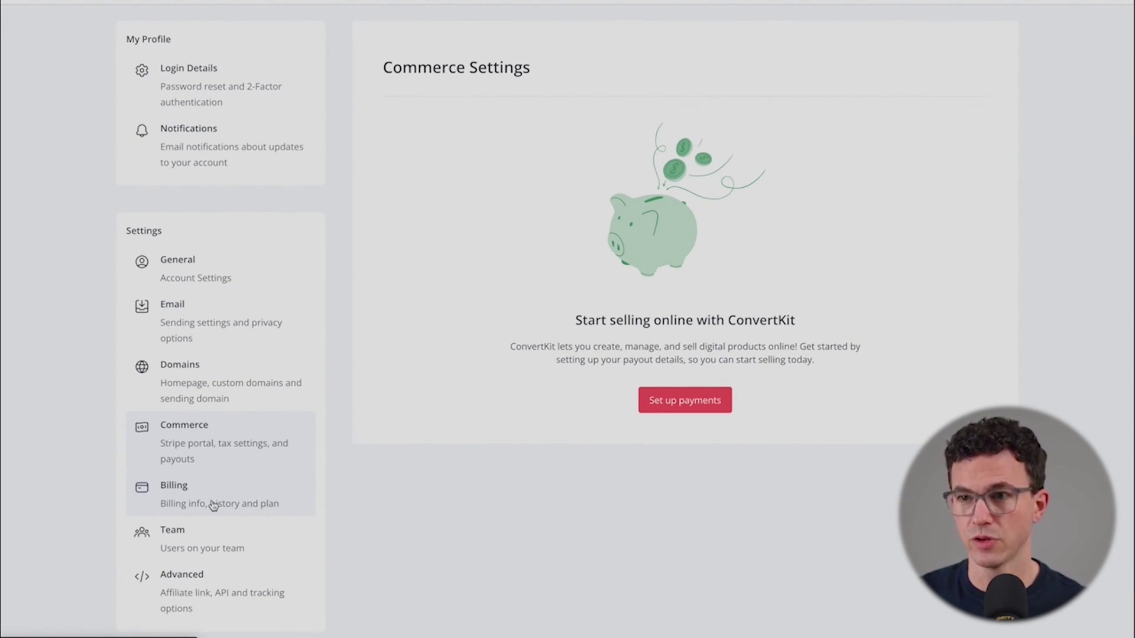
click(213, 504)
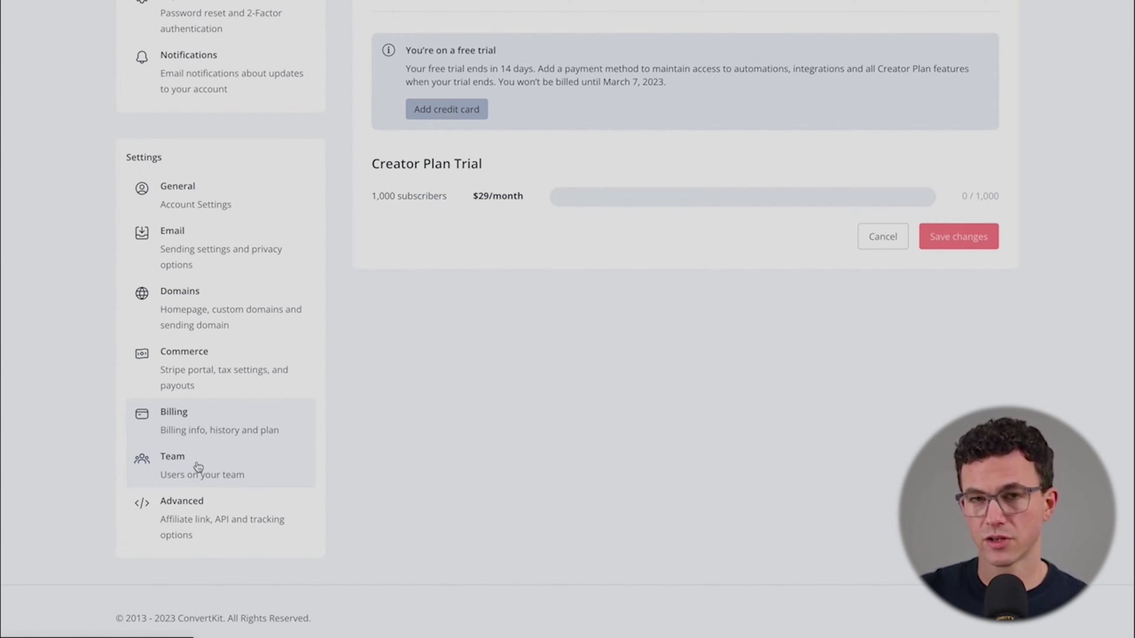
click(222, 525)
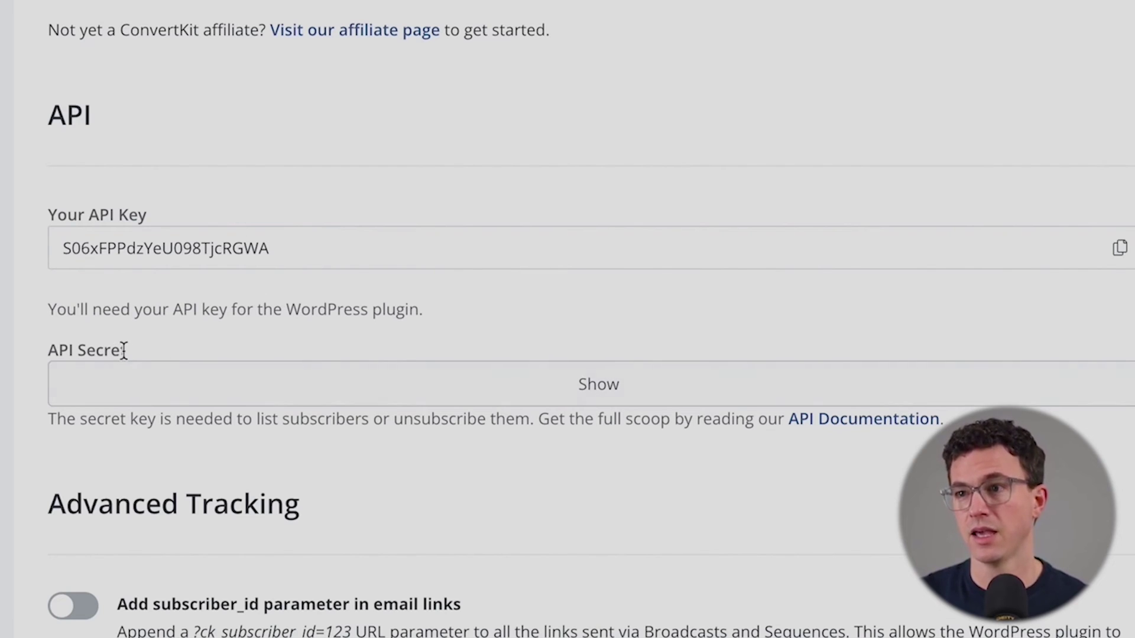
Step: Enable 'Automatically append UTM parameters to email links' under Advanced Tracking and save
scroll(327, 384, down, 7)
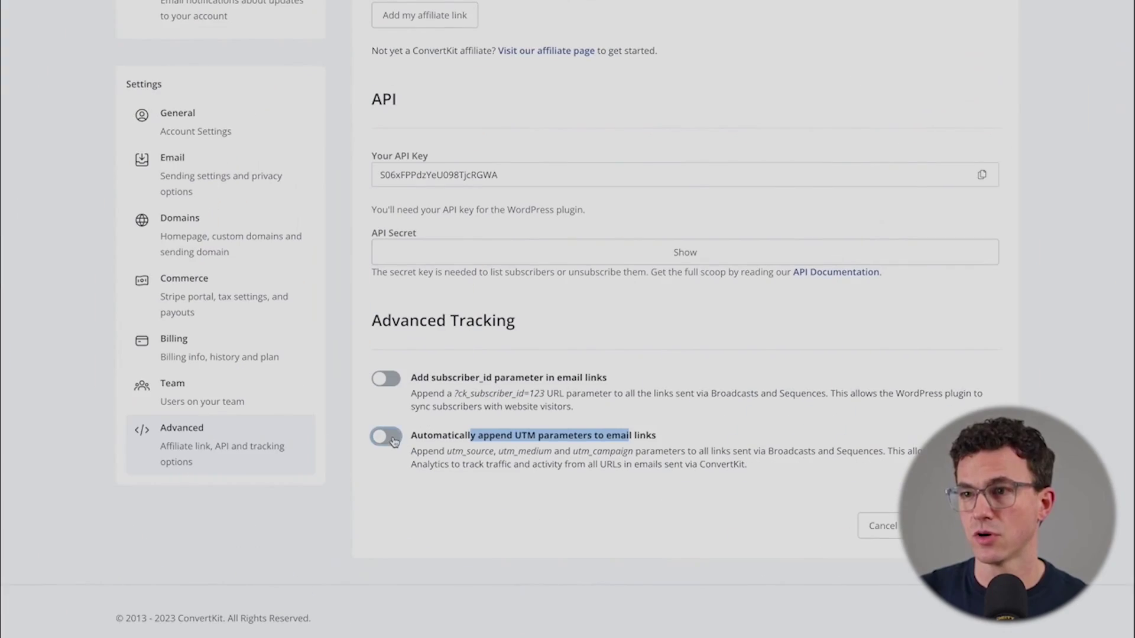
click(386, 436)
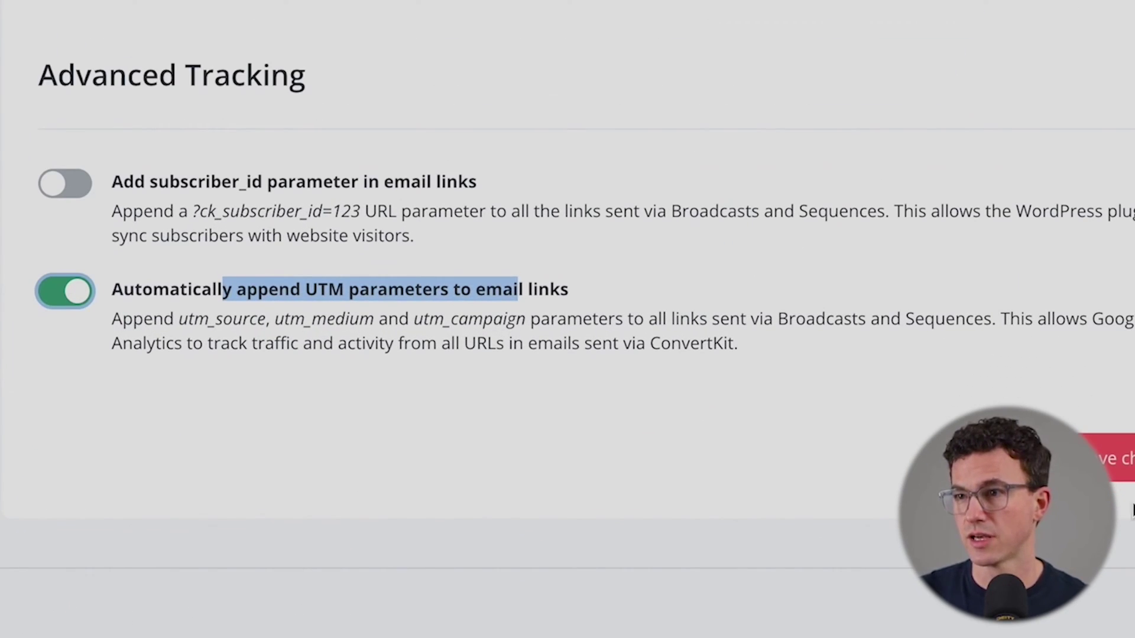
click(931, 471)
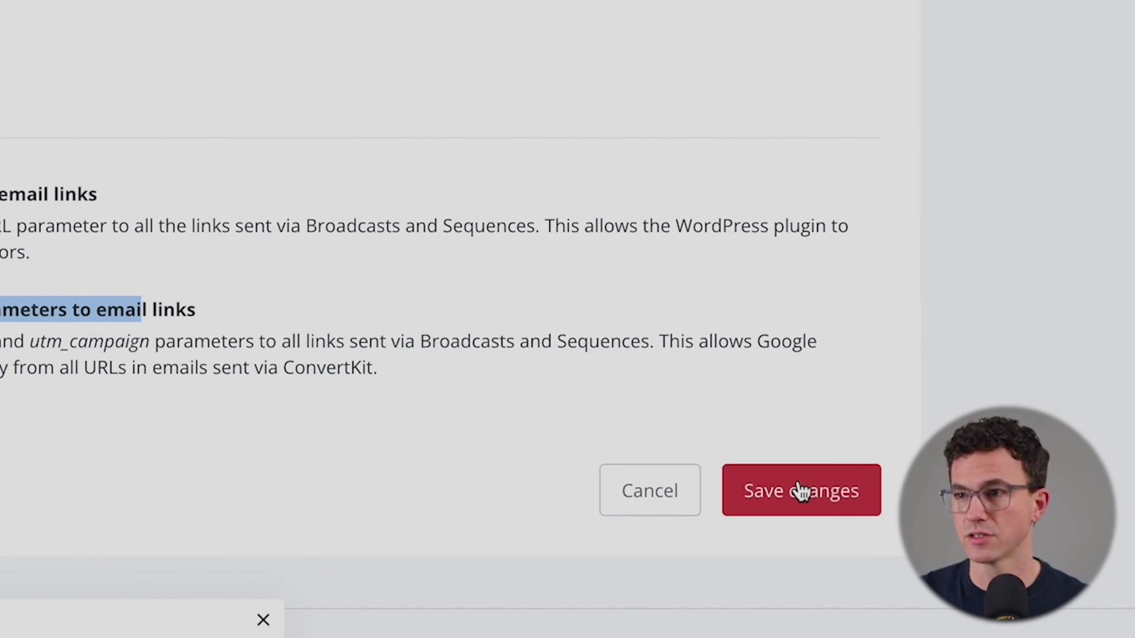
scroll(684, 504, up, 5)
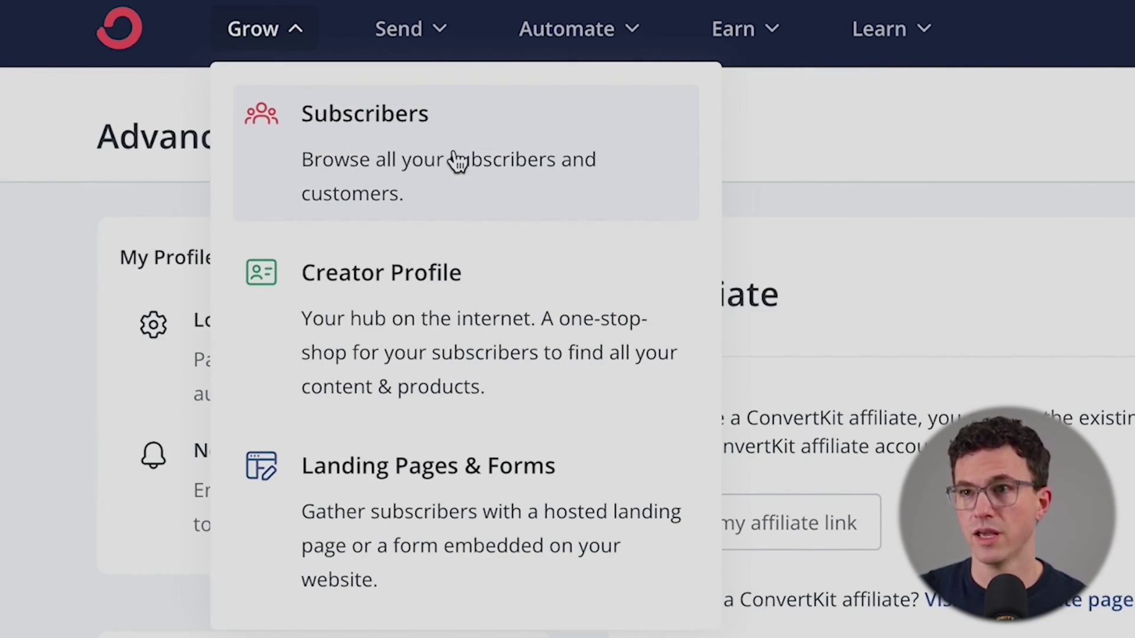
Step: Add a test subscriber with a first name and email address, keeping the YouTube tag, and save
click(457, 158)
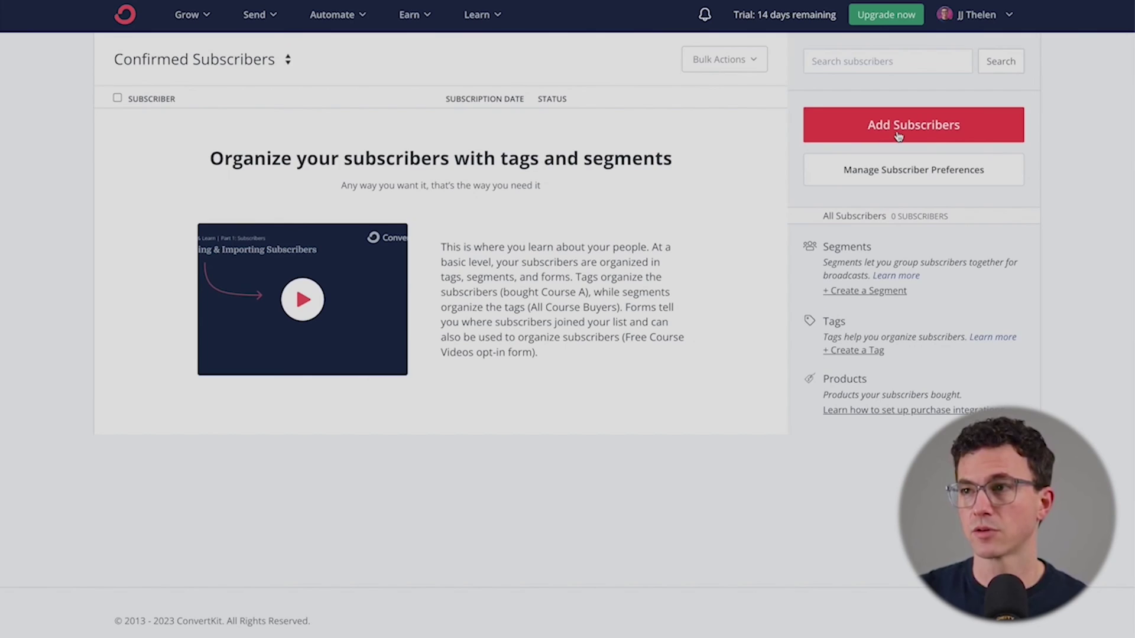
click(758, 180)
text(Laura)
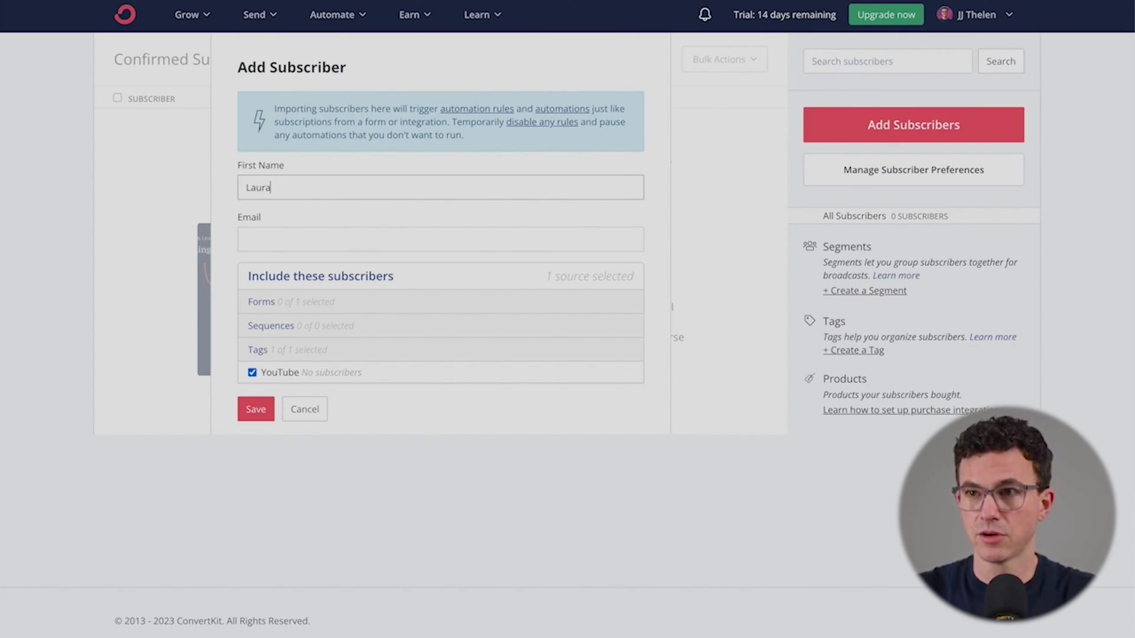
key(Tab)
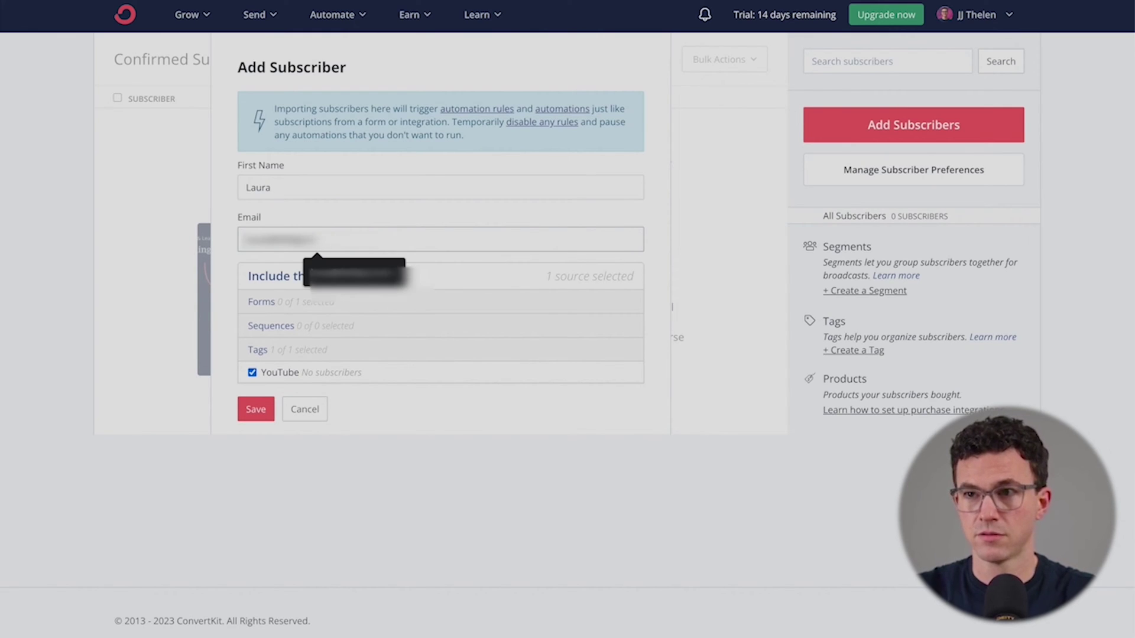
click(334, 350)
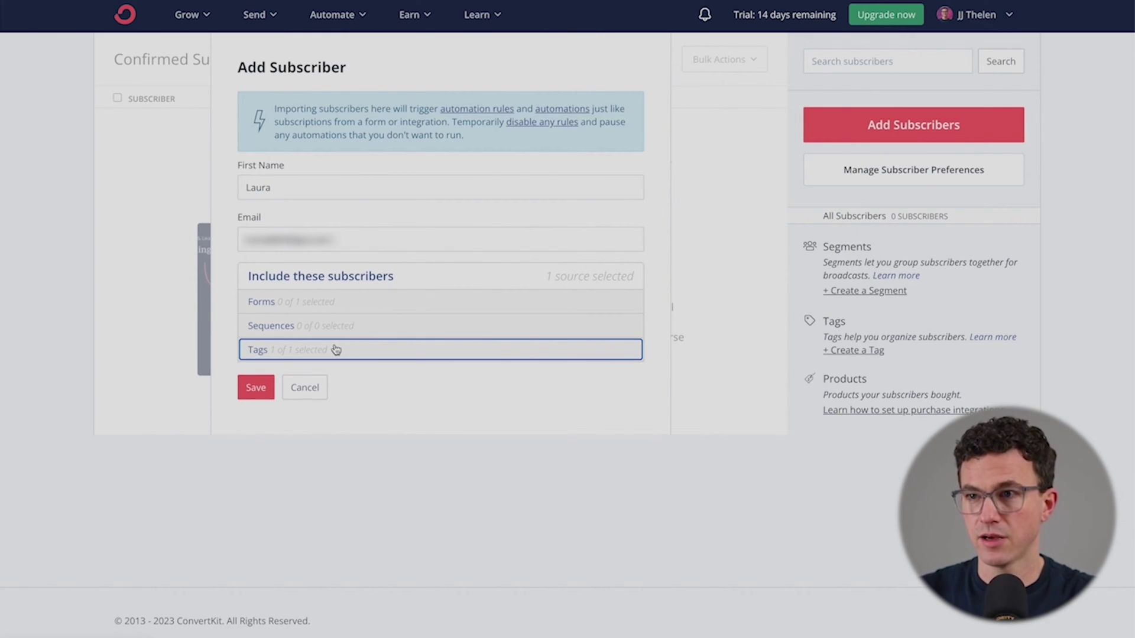
click(332, 350)
click(255, 410)
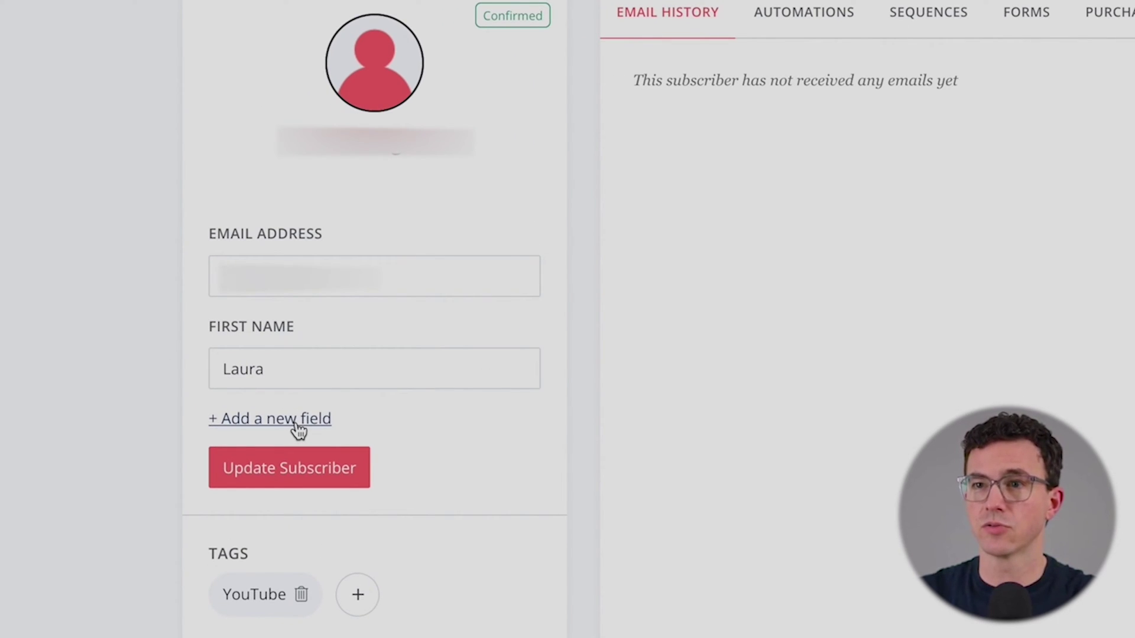
Step: Add a Last Name field to the subscriber, enter their surname, and update the subscriber
click(297, 423)
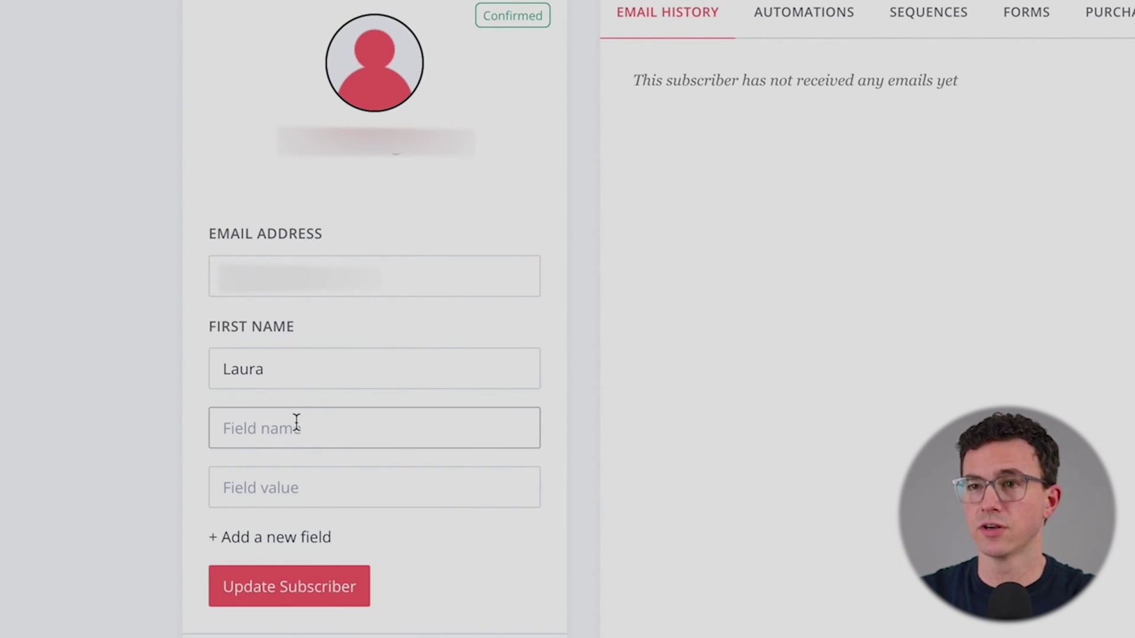
text(La)
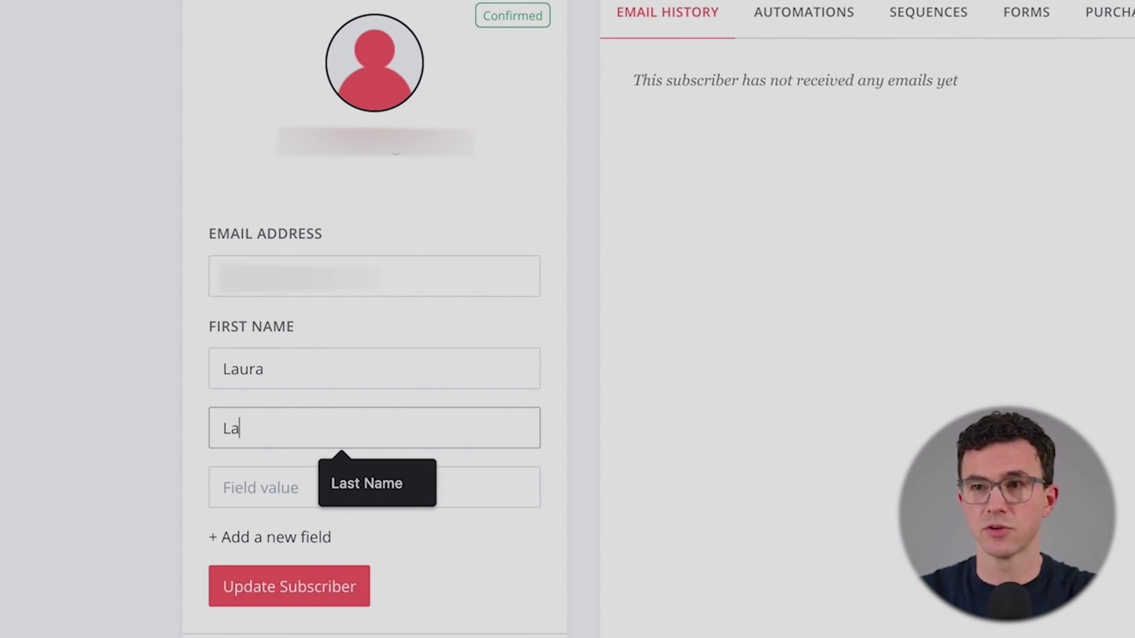
text(st Name)
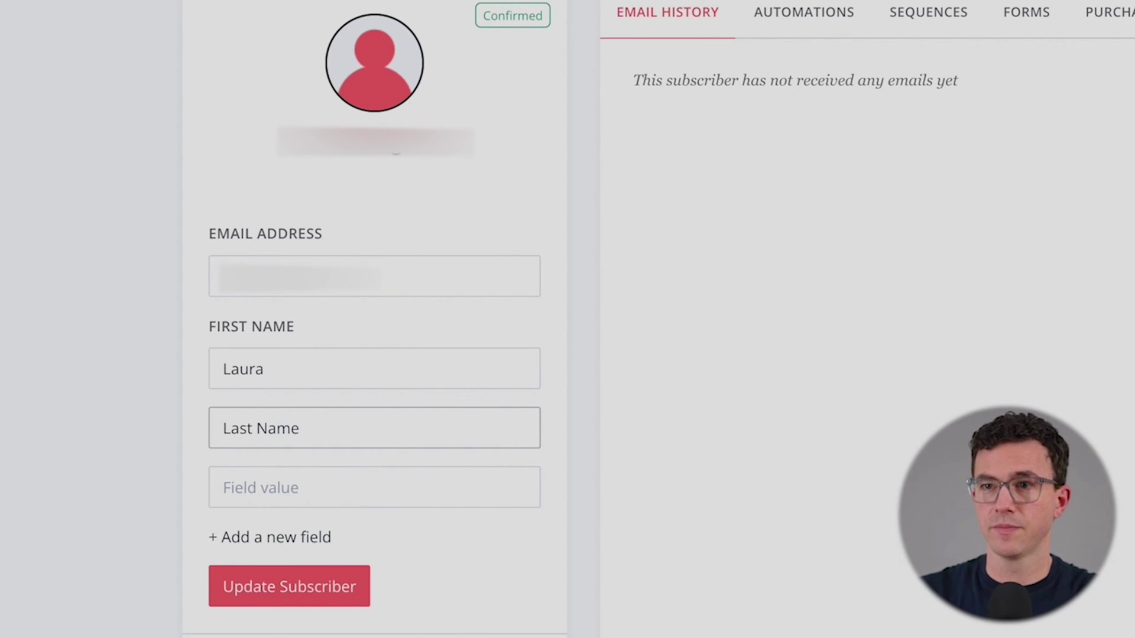
click(243, 486)
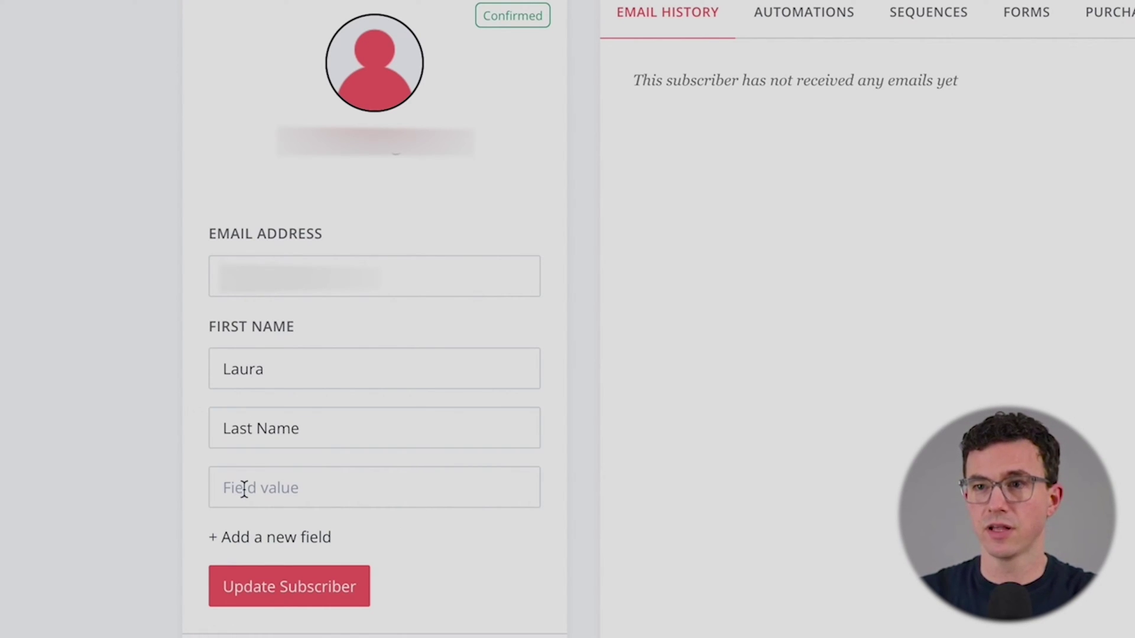
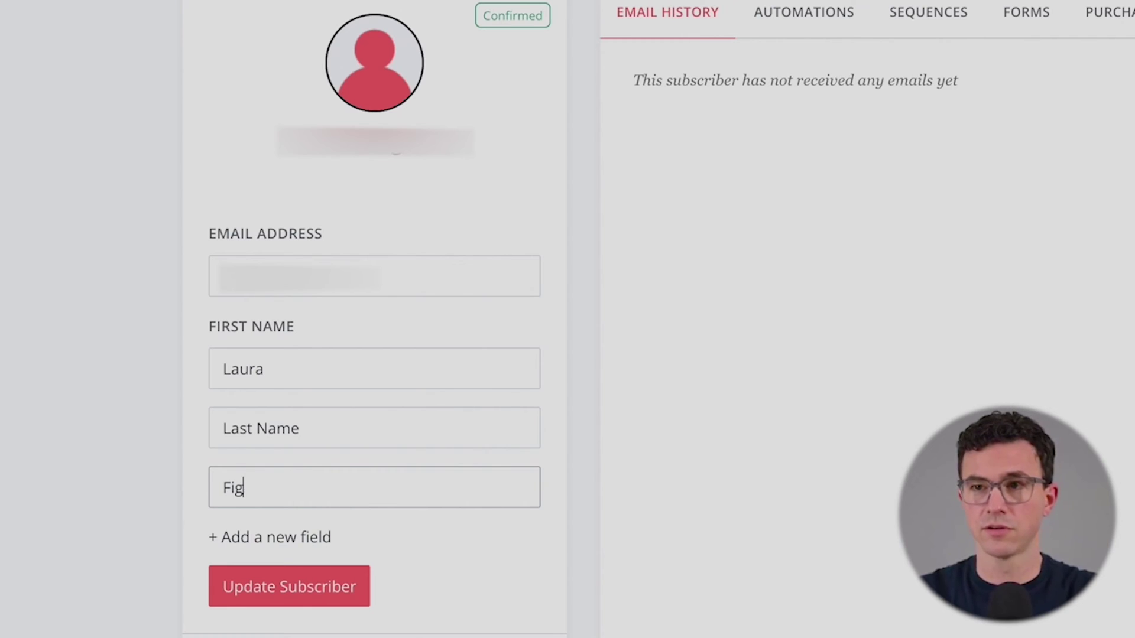
click(304, 590)
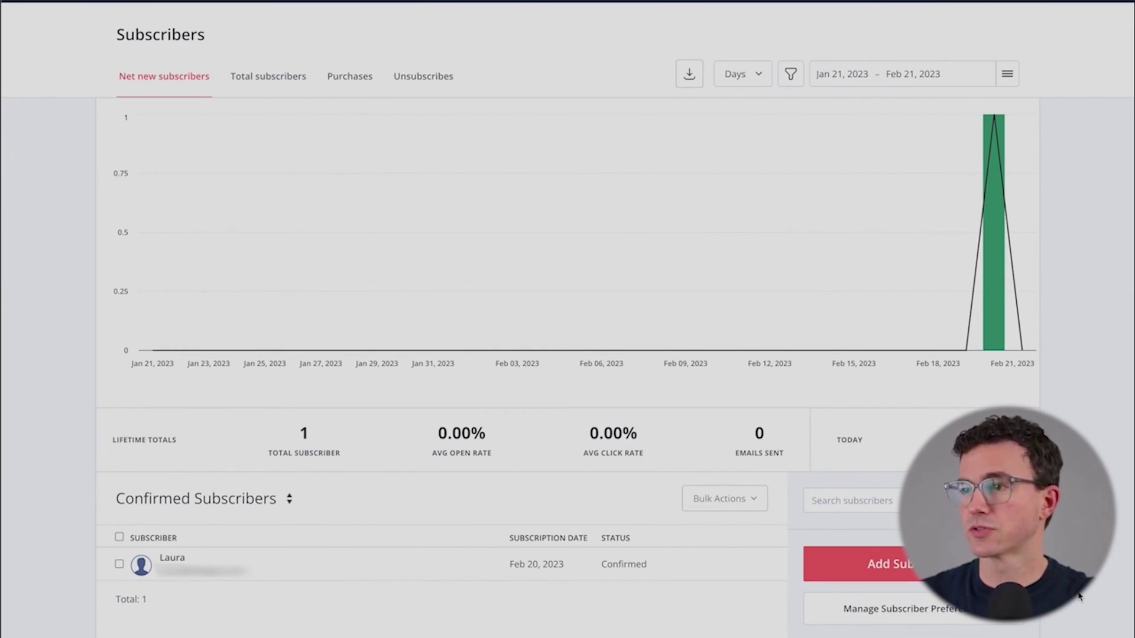
Step: Create a new subscriber tag named 'Automate Finances'
scroll(1079, 597, down, 3)
scroll(1079, 597, down, 2)
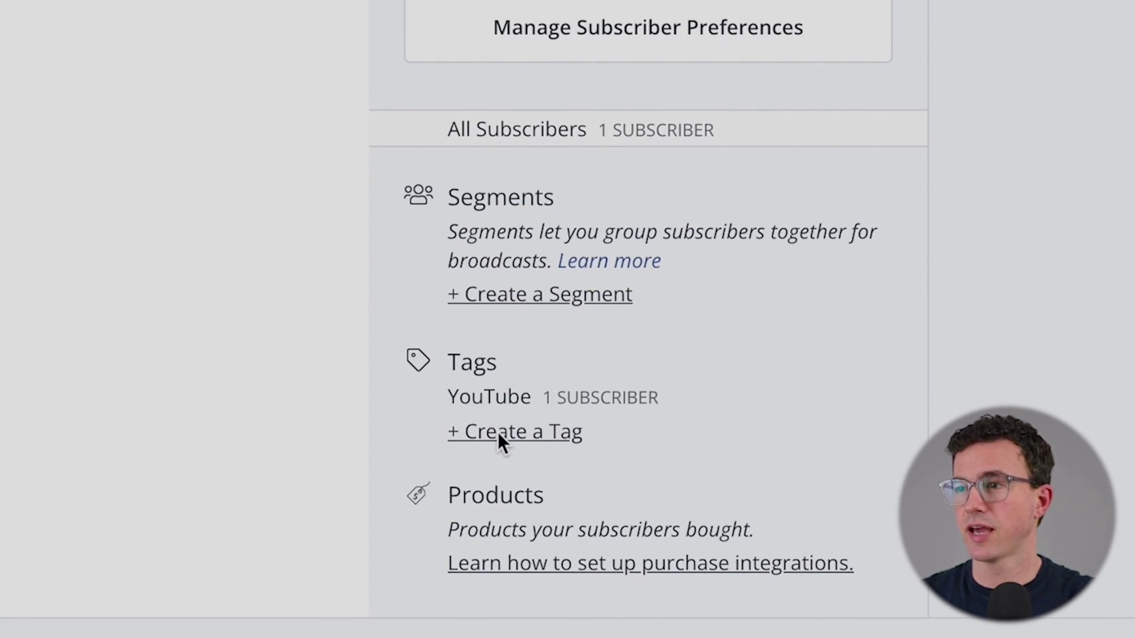
click(498, 433)
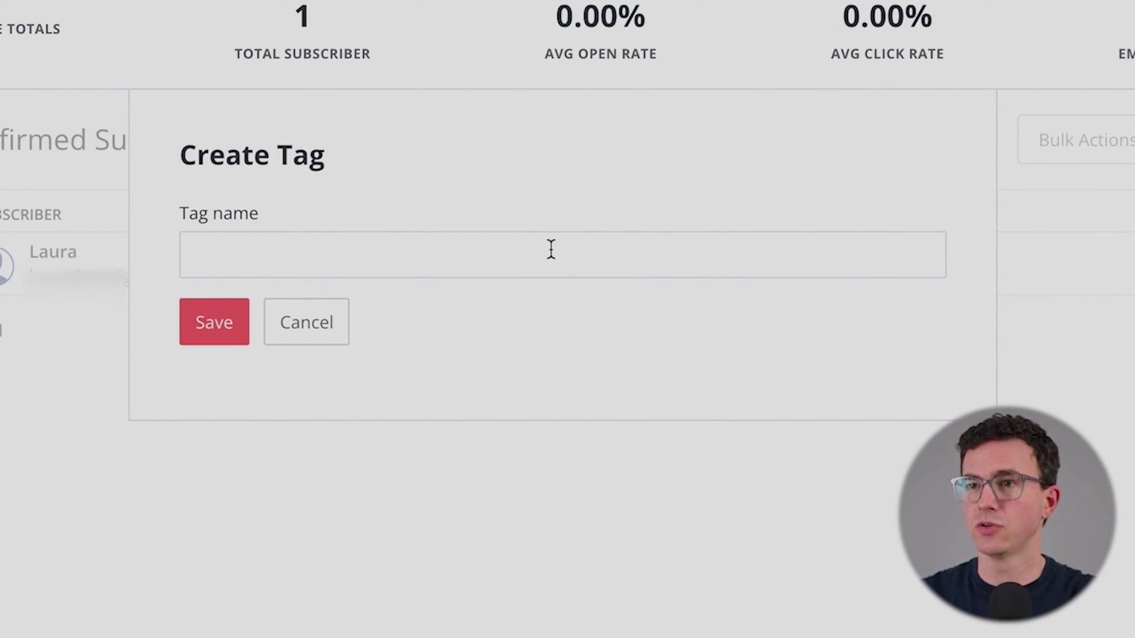
click(551, 248)
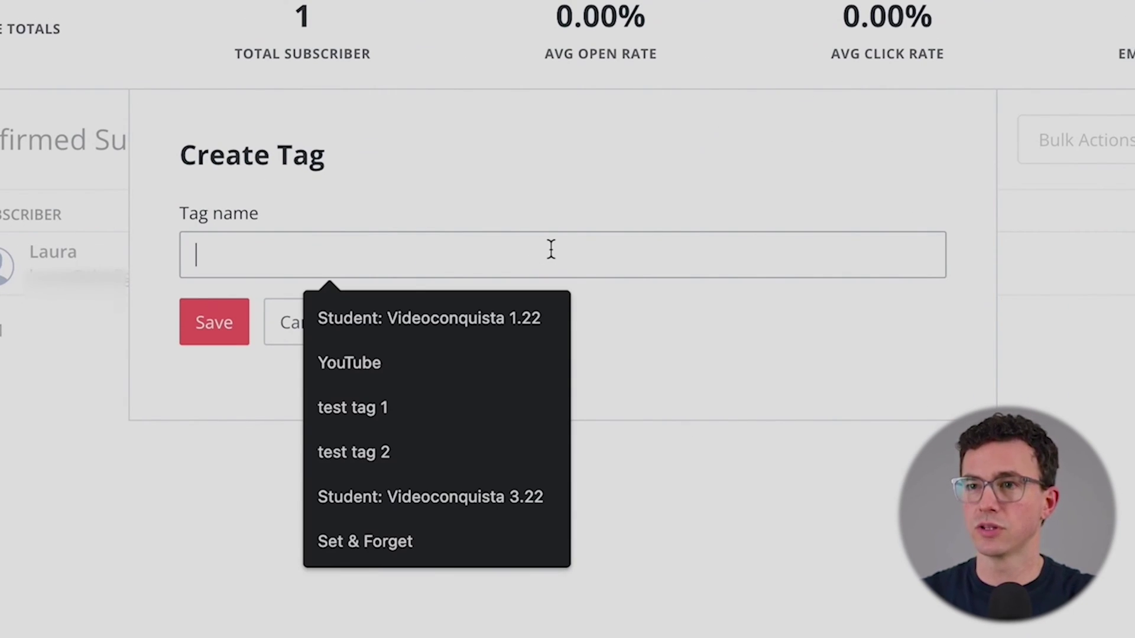
text(Automate Finances)
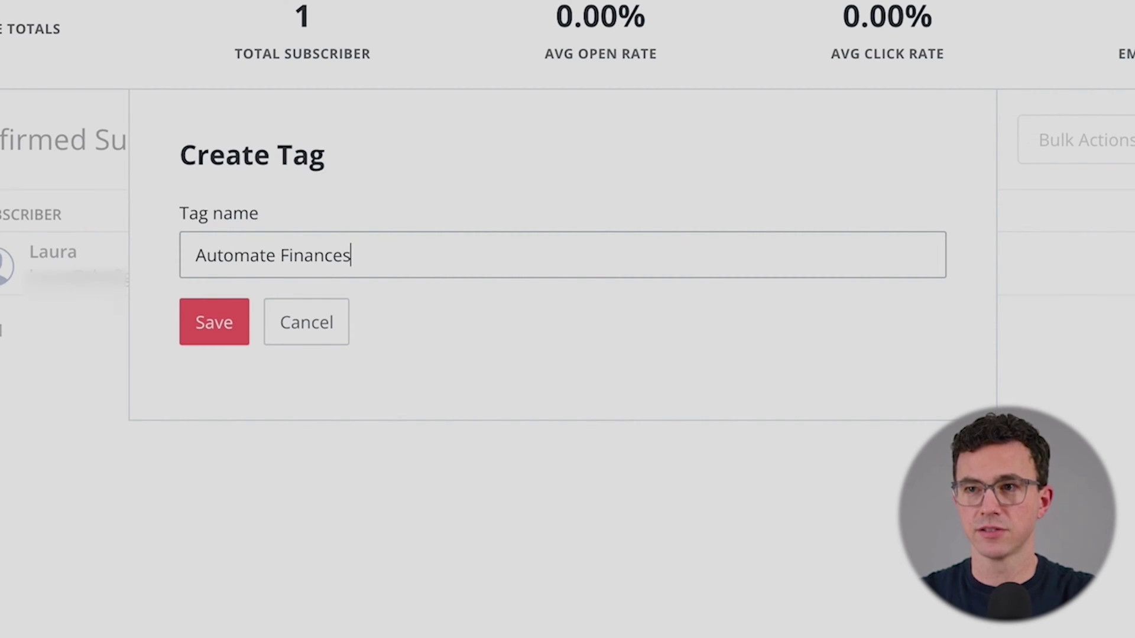
key(Return)
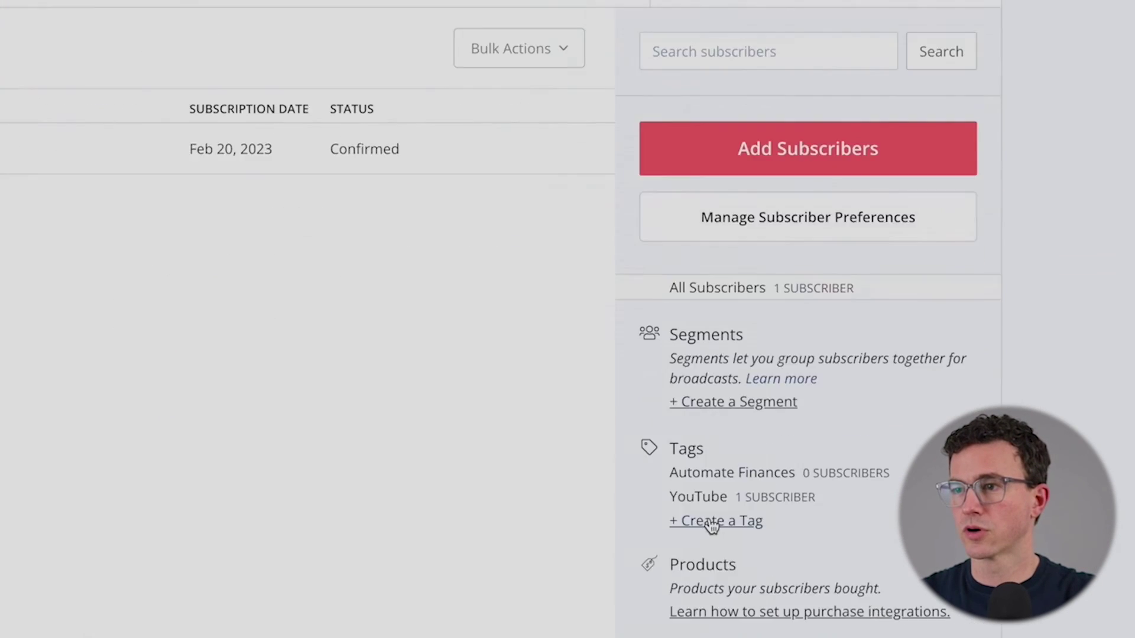
Step: Create a second tag named 'Cash Back Spreadsheet'
click(445, 384)
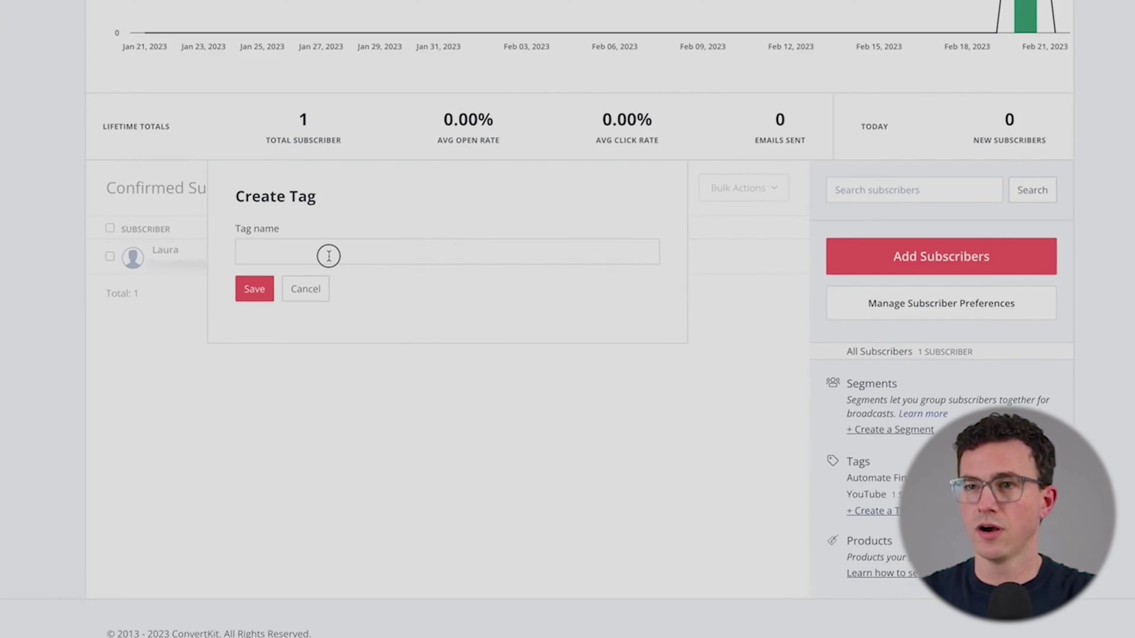
click(329, 255)
text(Cash )
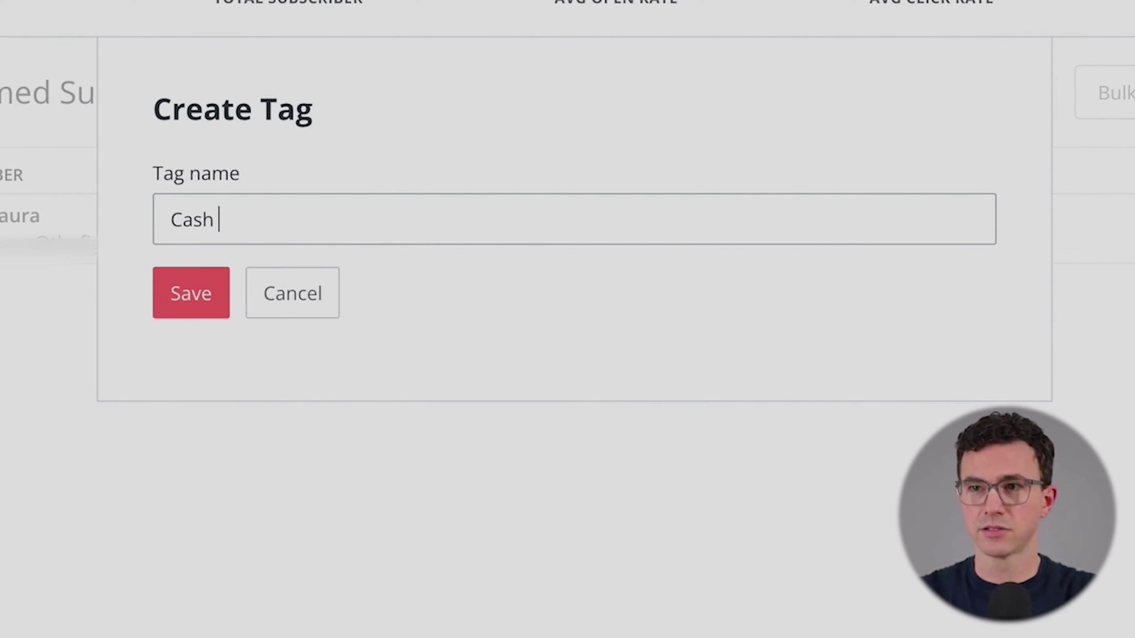
text(baack SP)
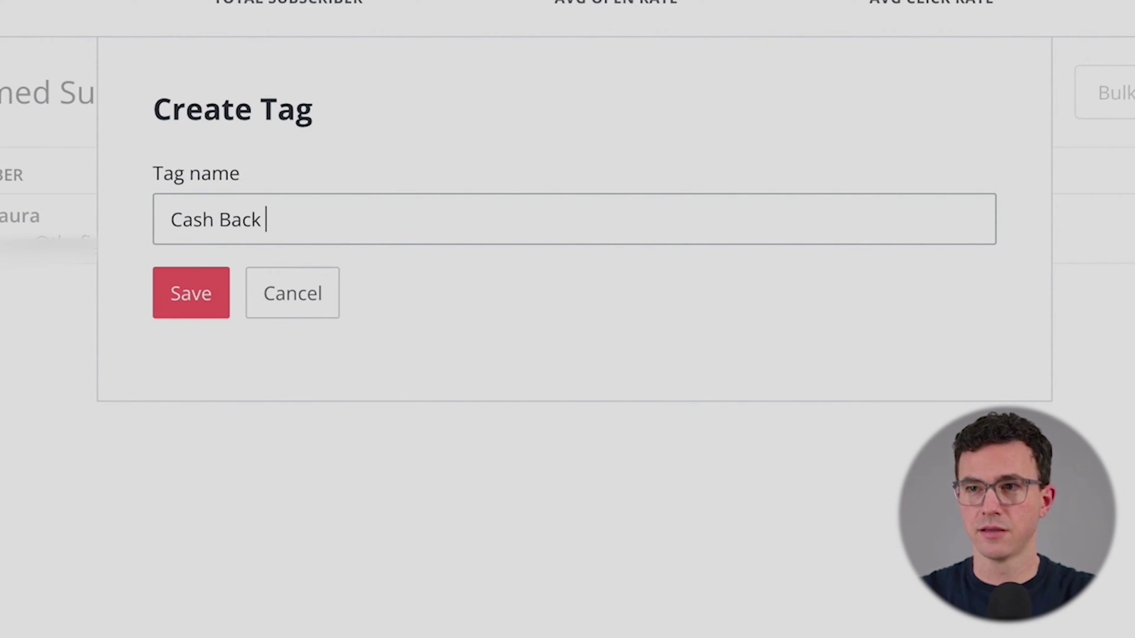
key(BackSpace)
text(preadsheet)
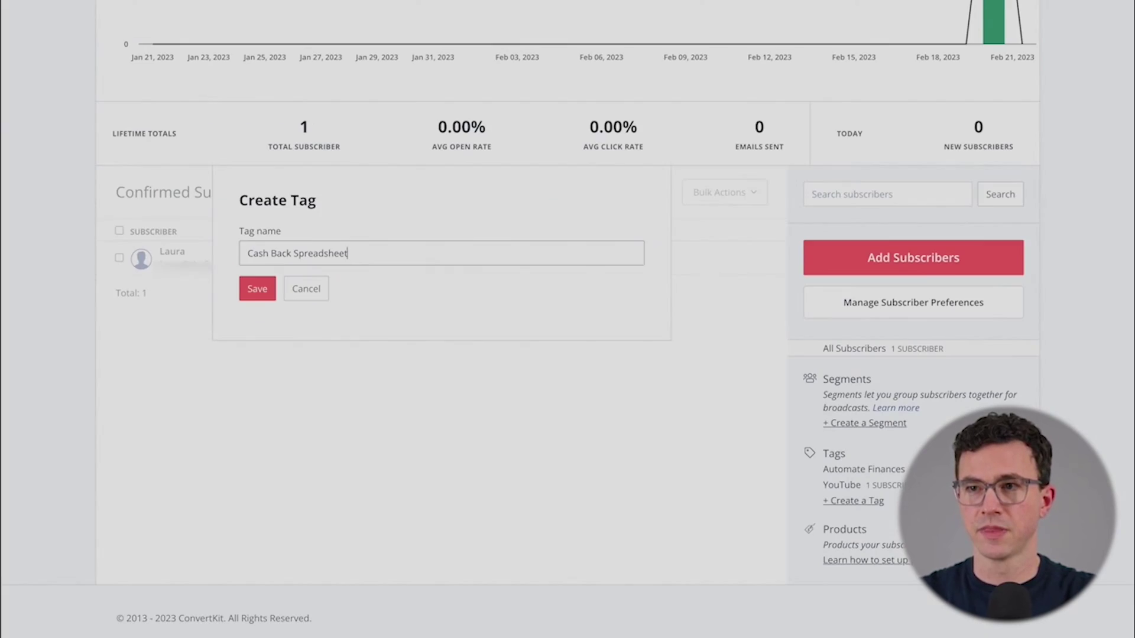
key(Return)
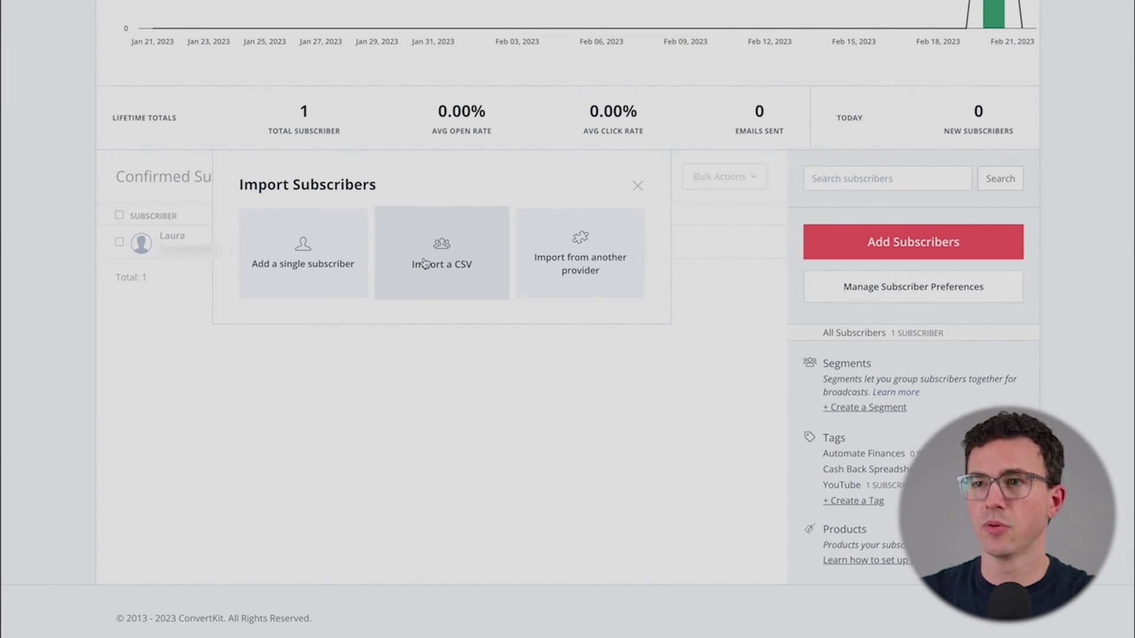
Step: Start a CSV import tagged Cash Back Spreadsheet and attach Contacts to Import.csv
click(424, 263)
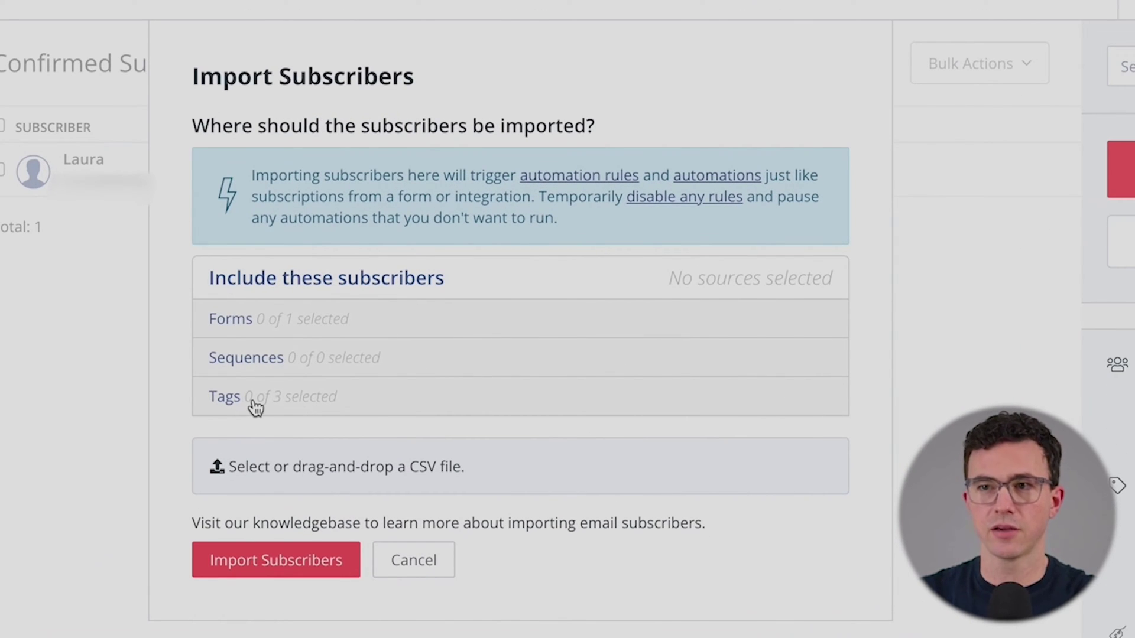
click(254, 405)
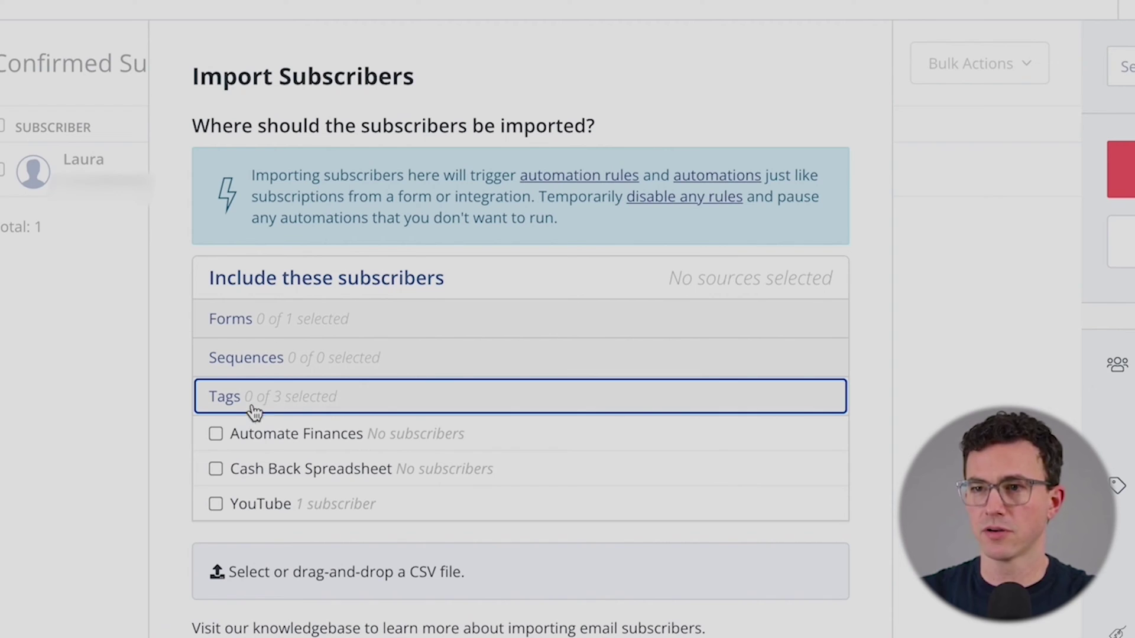
click(215, 469)
click(440, 591)
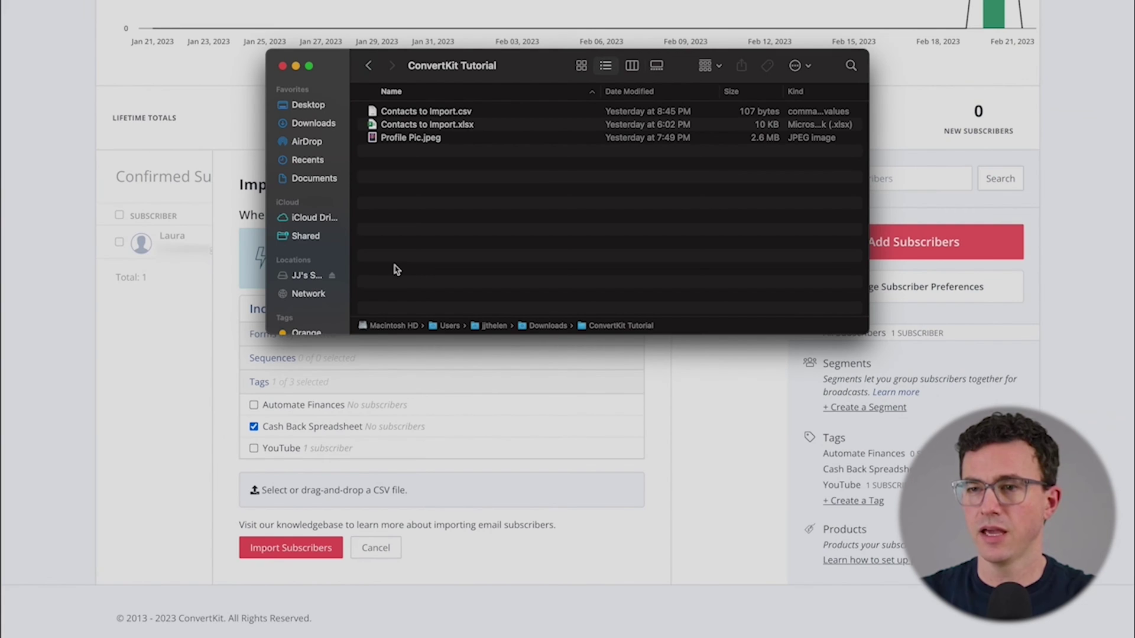
key(super+Tab)
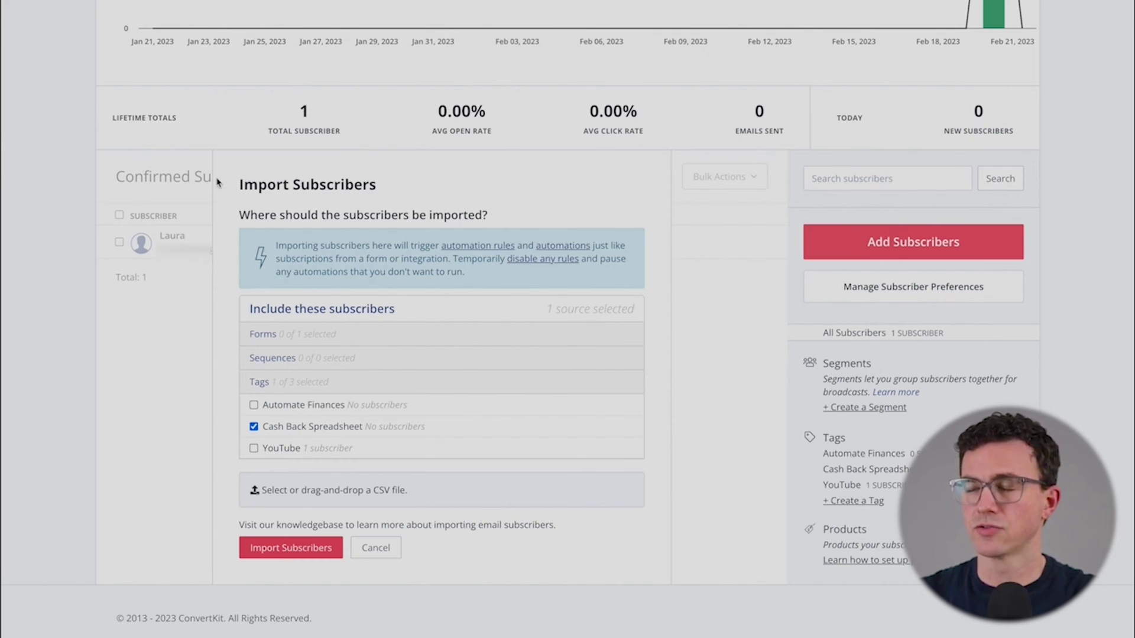
key(super+Tab)
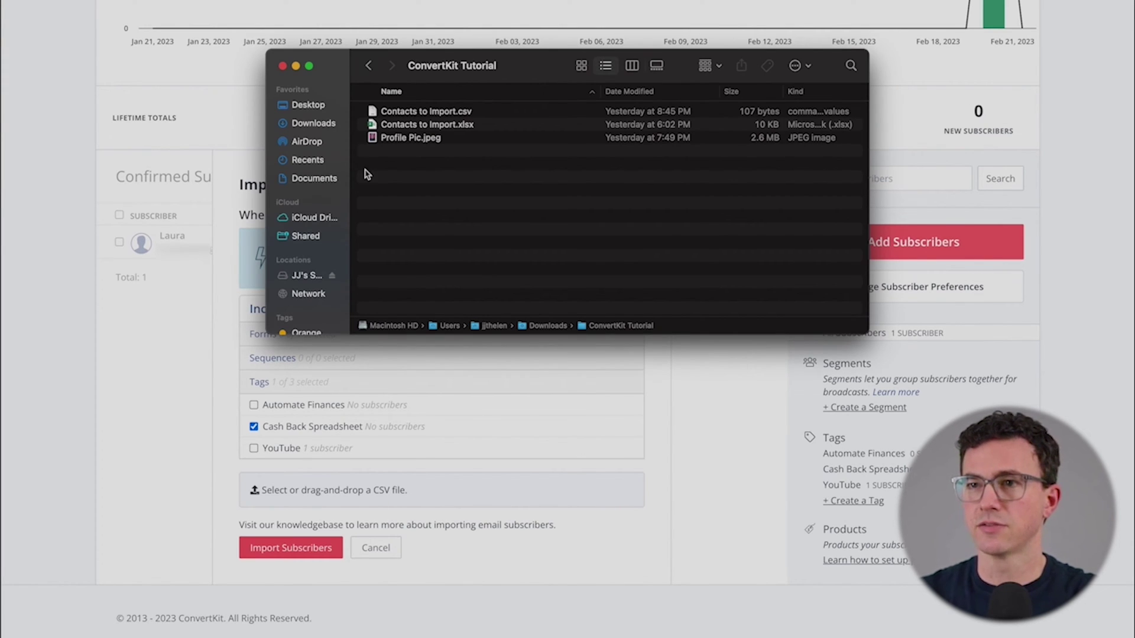
click(424, 112)
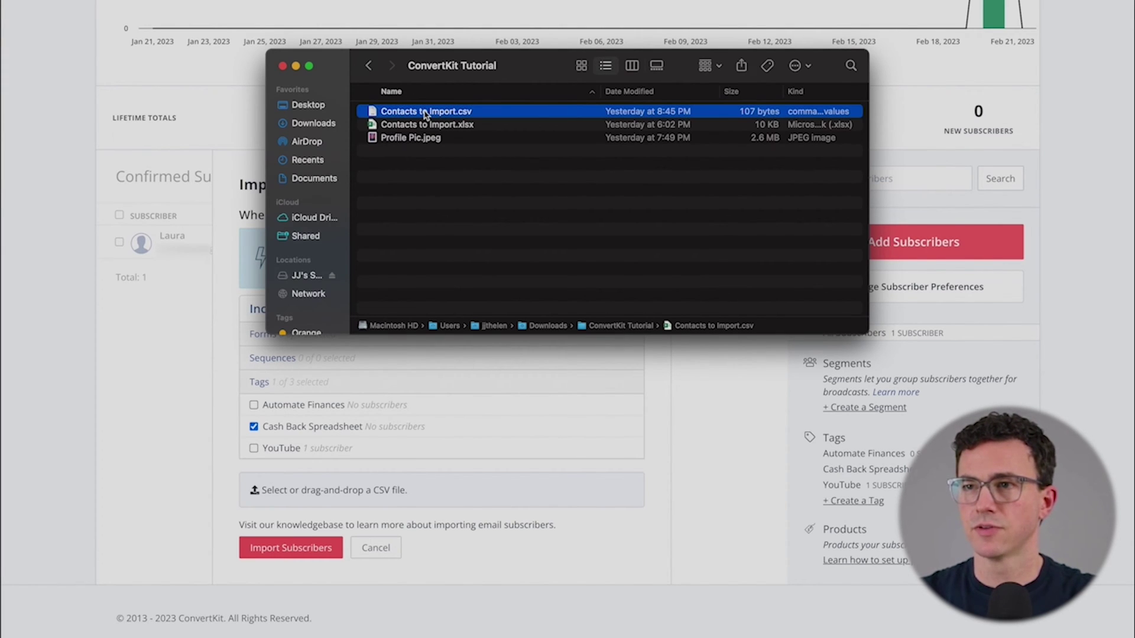
drag(417, 114, 331, 494)
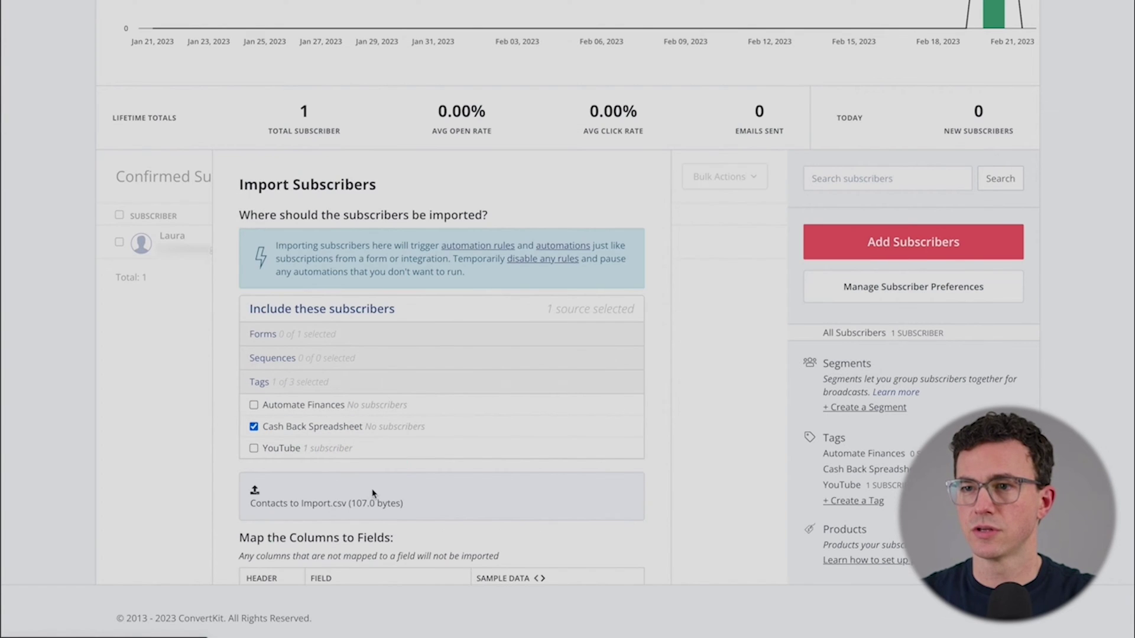
Step: Map the columns to First name, Last Name and Email, then import the subscribers
scroll(309, 469, down, 4)
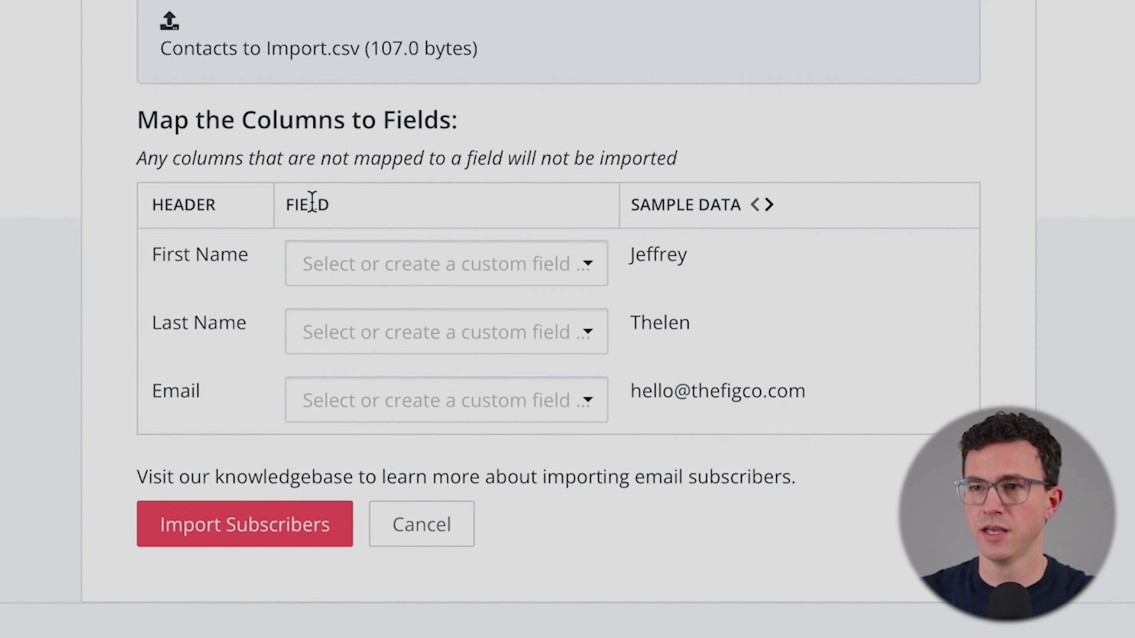
click(398, 266)
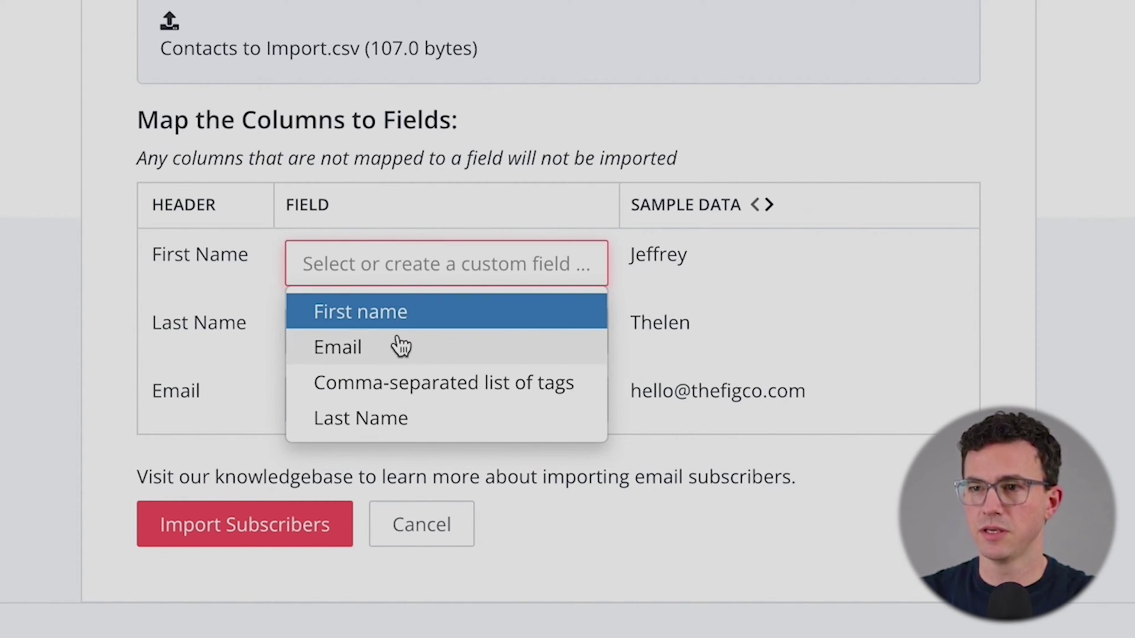
click(396, 322)
click(445, 331)
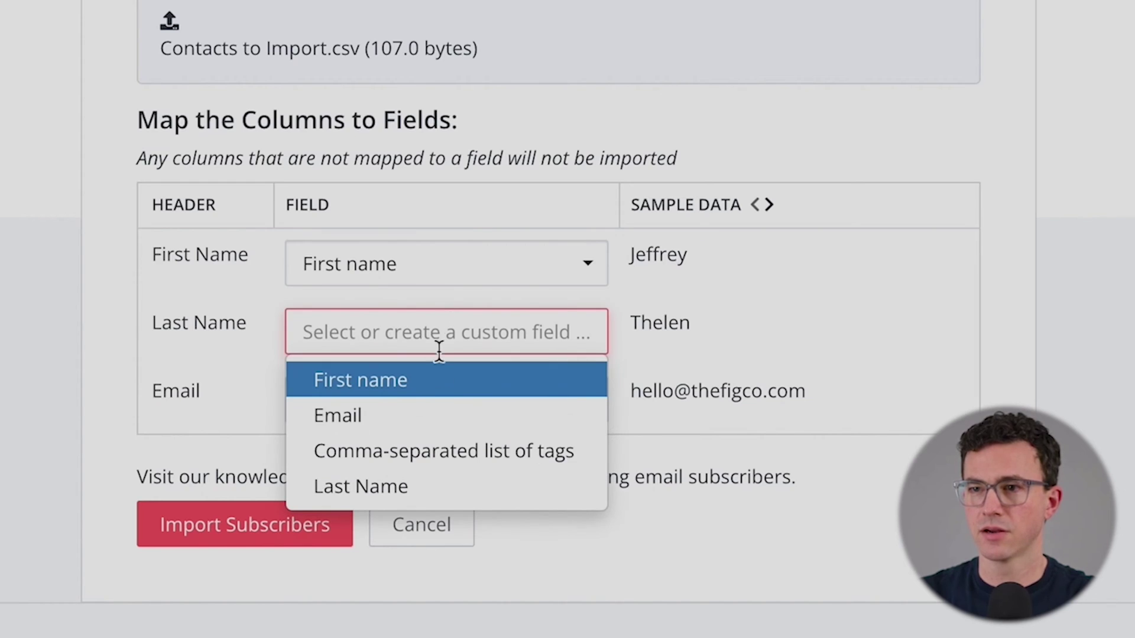
click(423, 490)
click(408, 405)
click(392, 483)
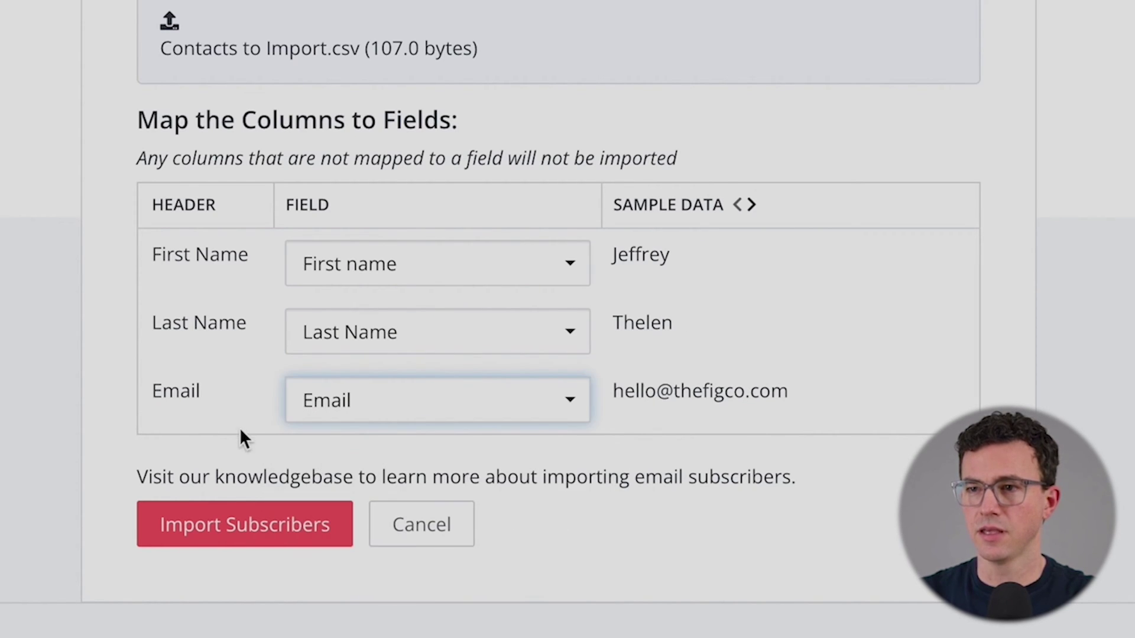
click(263, 541)
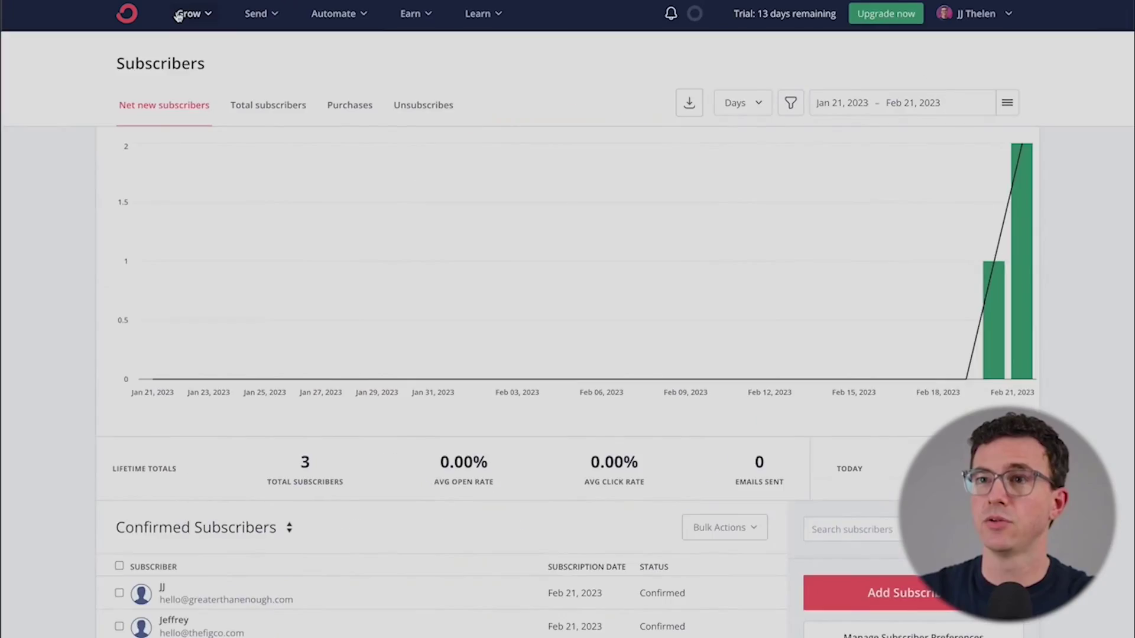
Step: Create a new inline form from Grow > Landing Pages & Forms and browse the template gallery
click(187, 13)
click(451, 423)
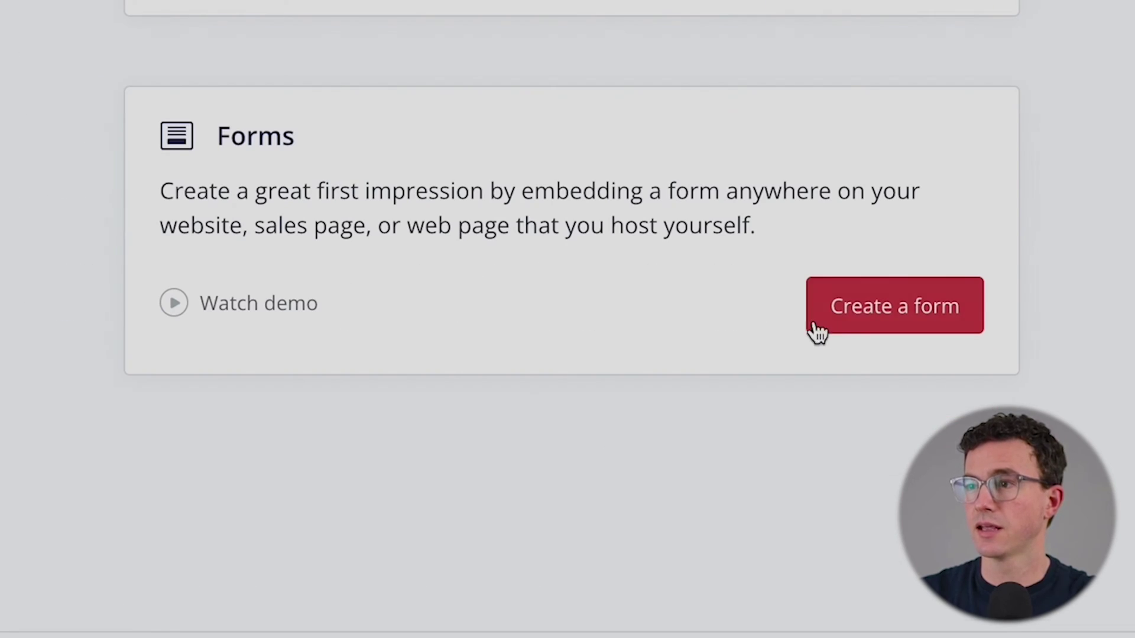
click(862, 316)
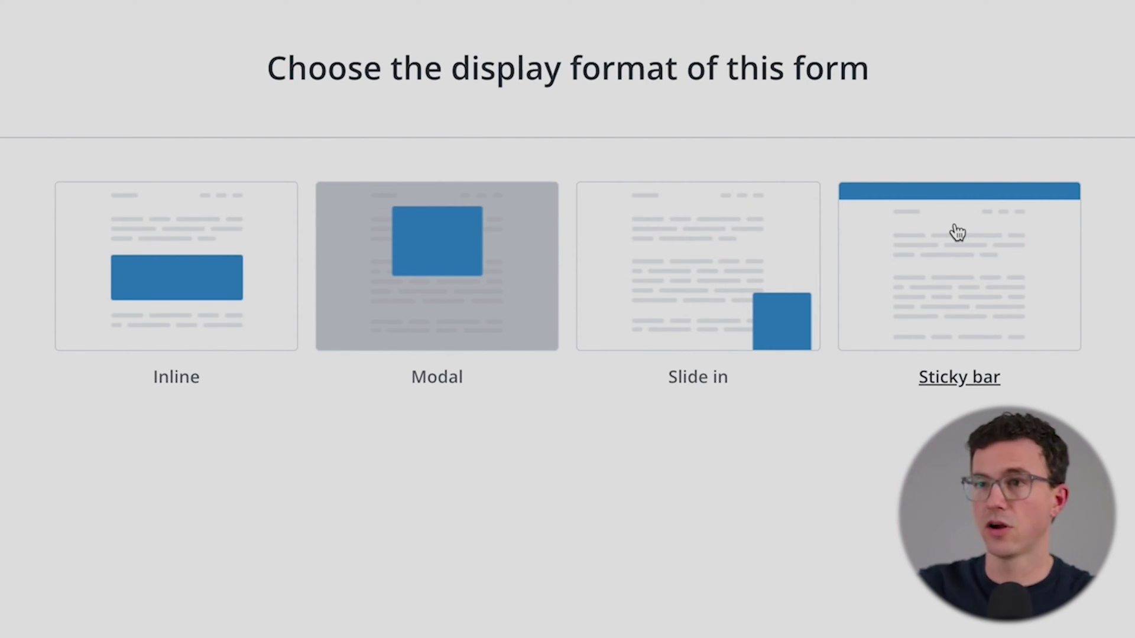
click(218, 260)
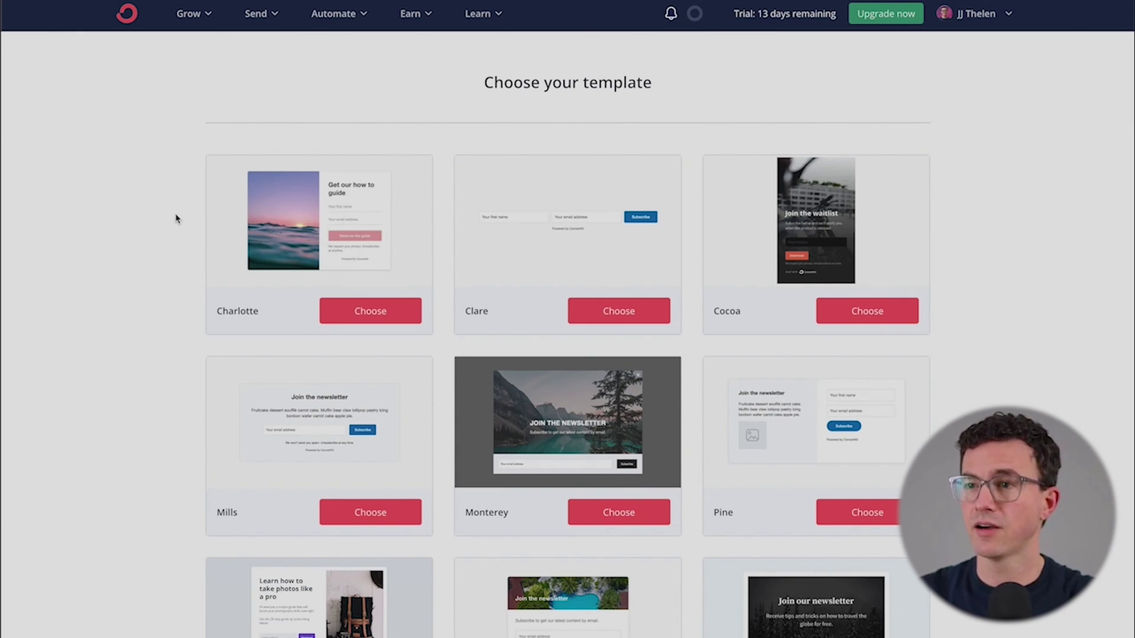
scroll(175, 218, down, 3)
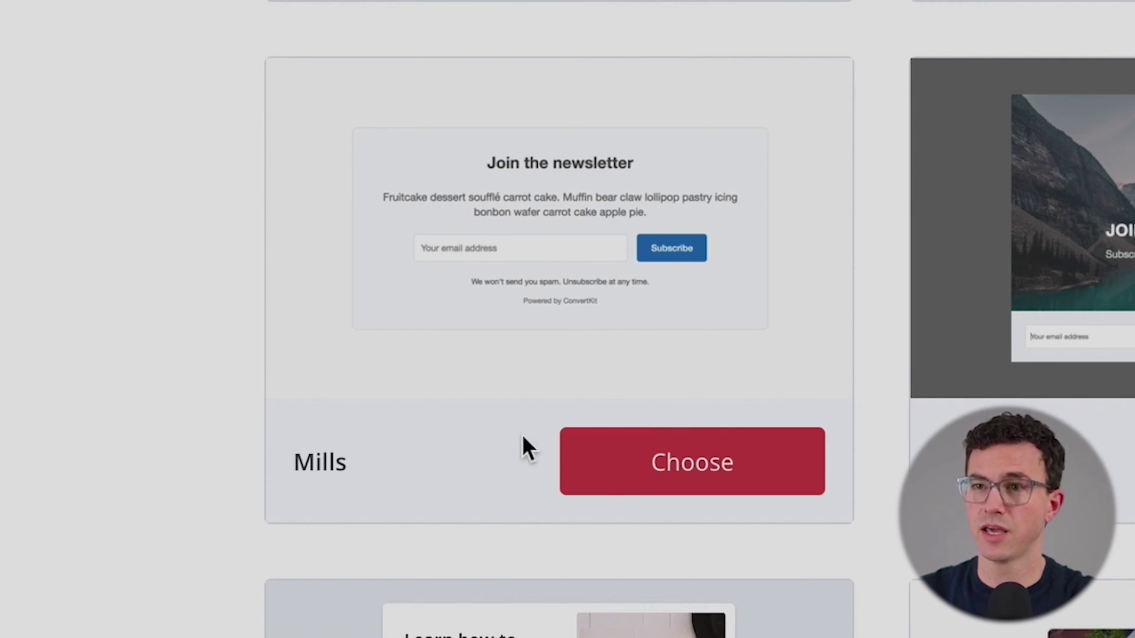
Step: Choose the Mills template and name the form 'Tutorial Form for Website'
click(627, 478)
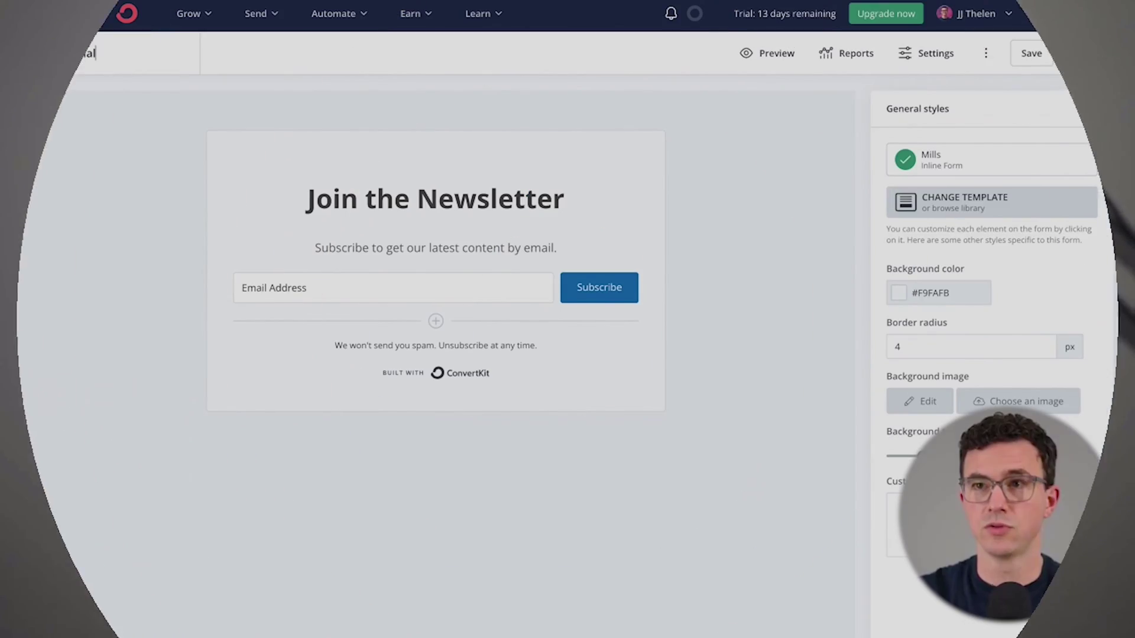
text(Tutorial Form for Websit)
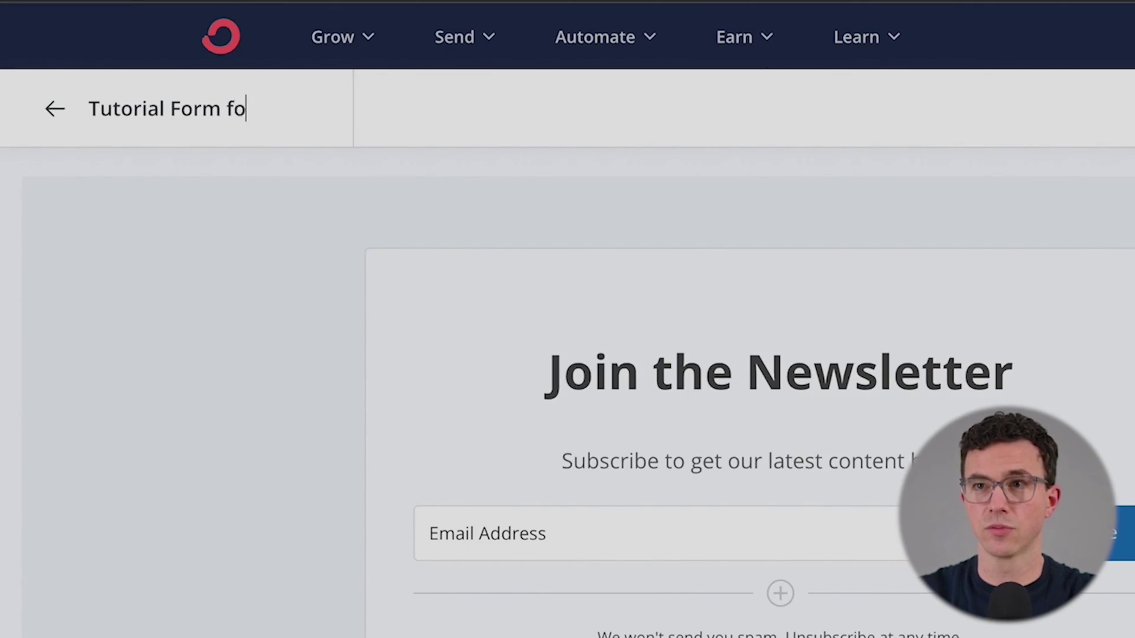
text(e)
Step: Confirm the form name and change the heading to 'Automate Your Money'
key(Return)
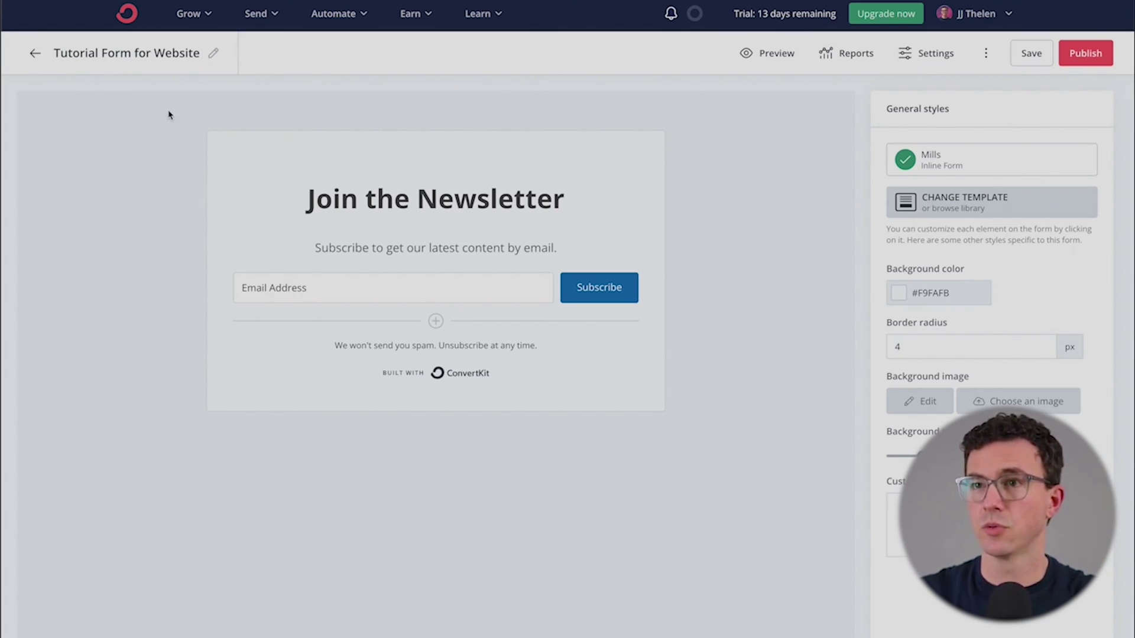
triple_click(395, 195)
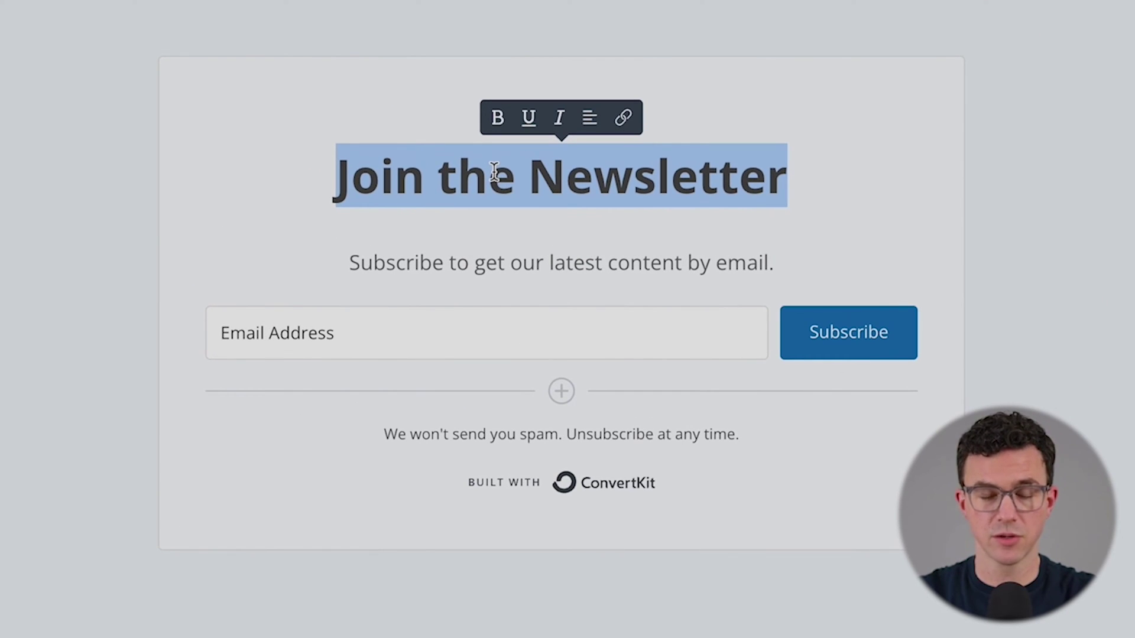
text(Auto)
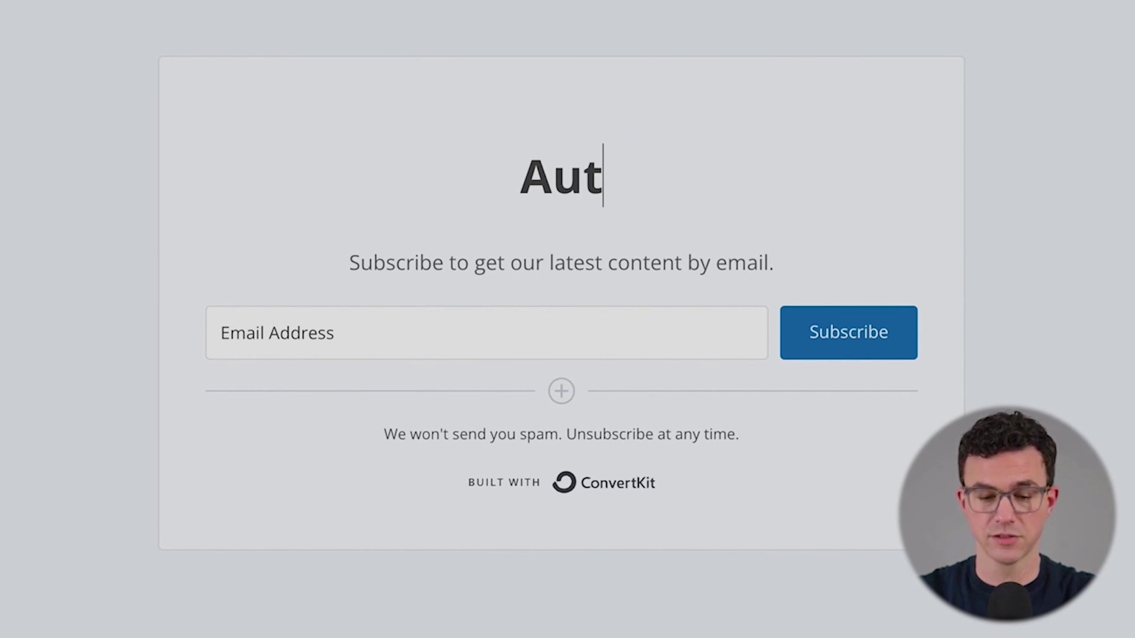
text(mate.)
key(BackSpace)
text(Your)
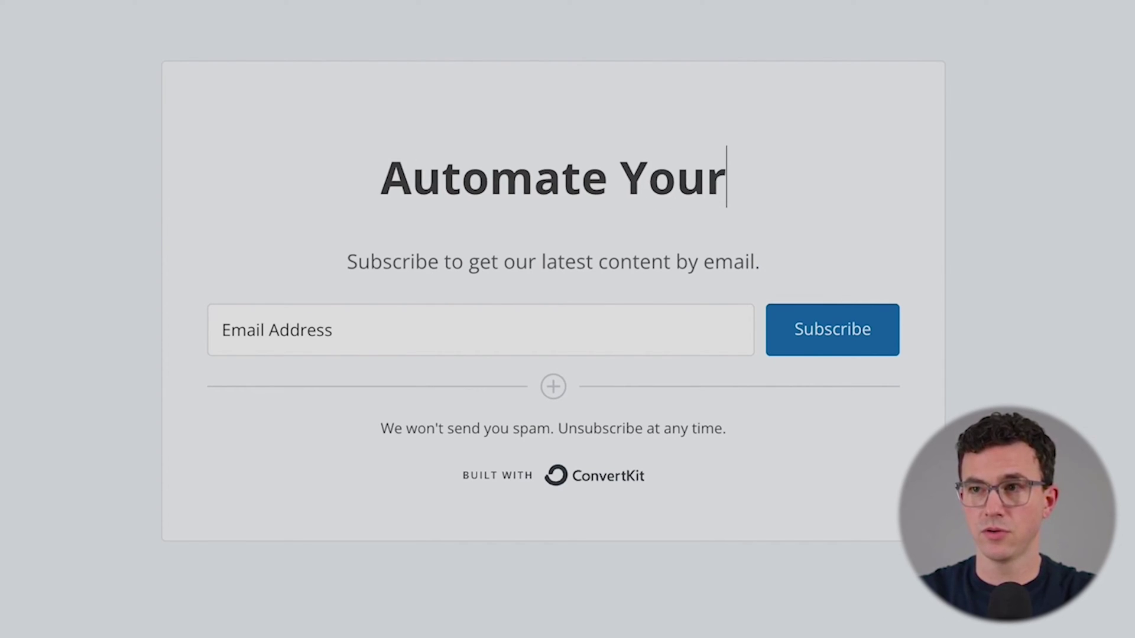
text( Money)
Step: Rewrite the subtitle as 'Free 7-Day Email Course, sign up below!'
triple_click(496, 248)
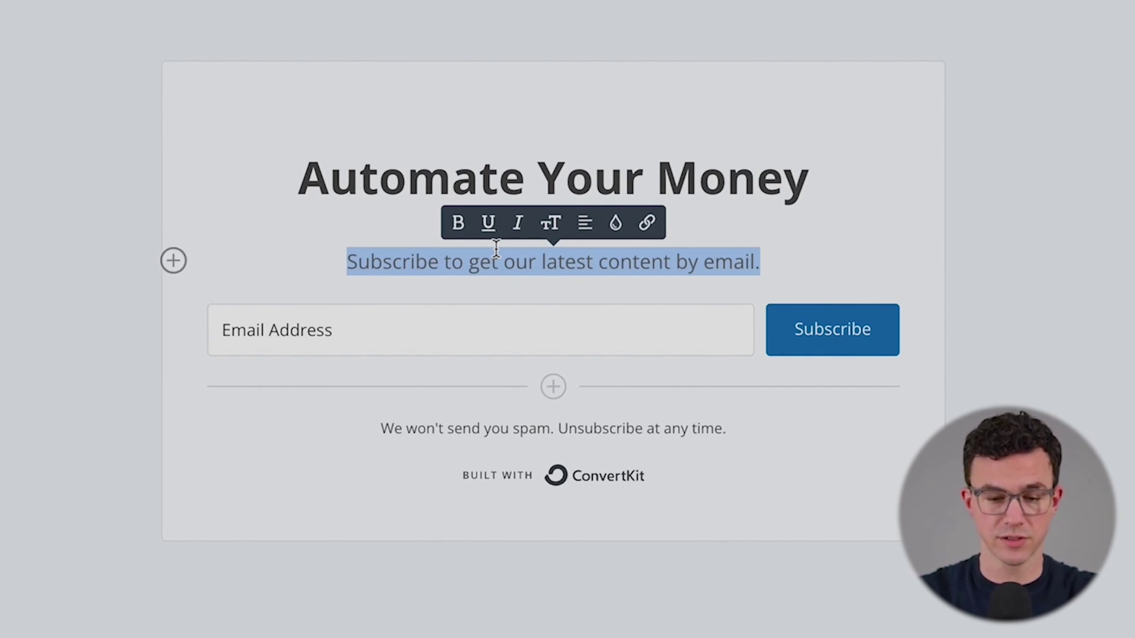
text(7-Day)
key(Home)
text(Free)
key(End)
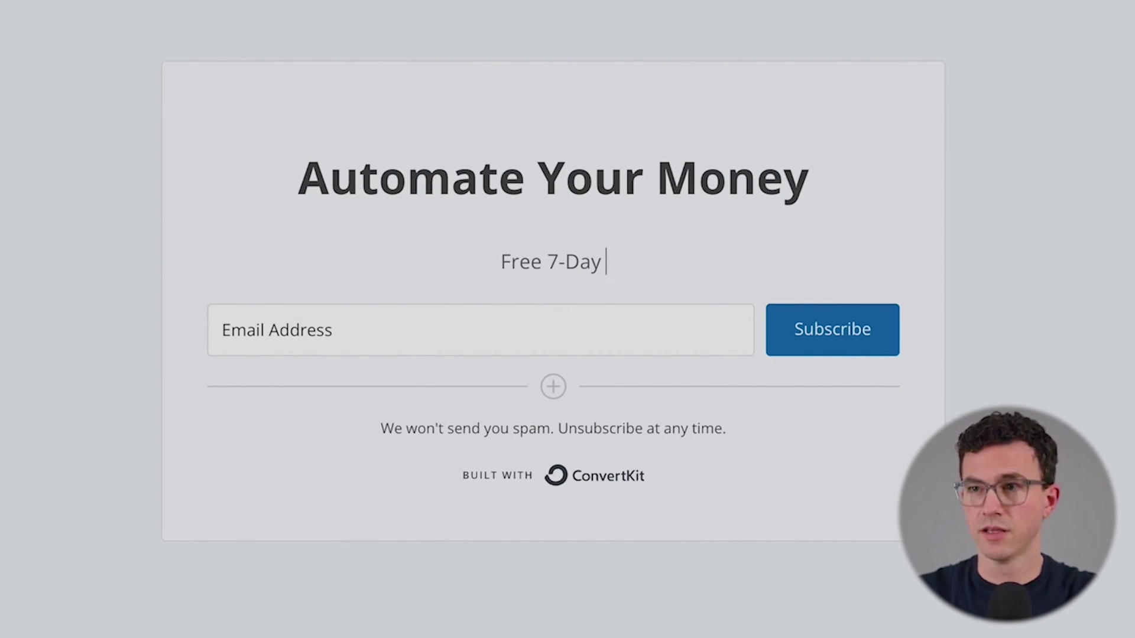
text(Email Cour)
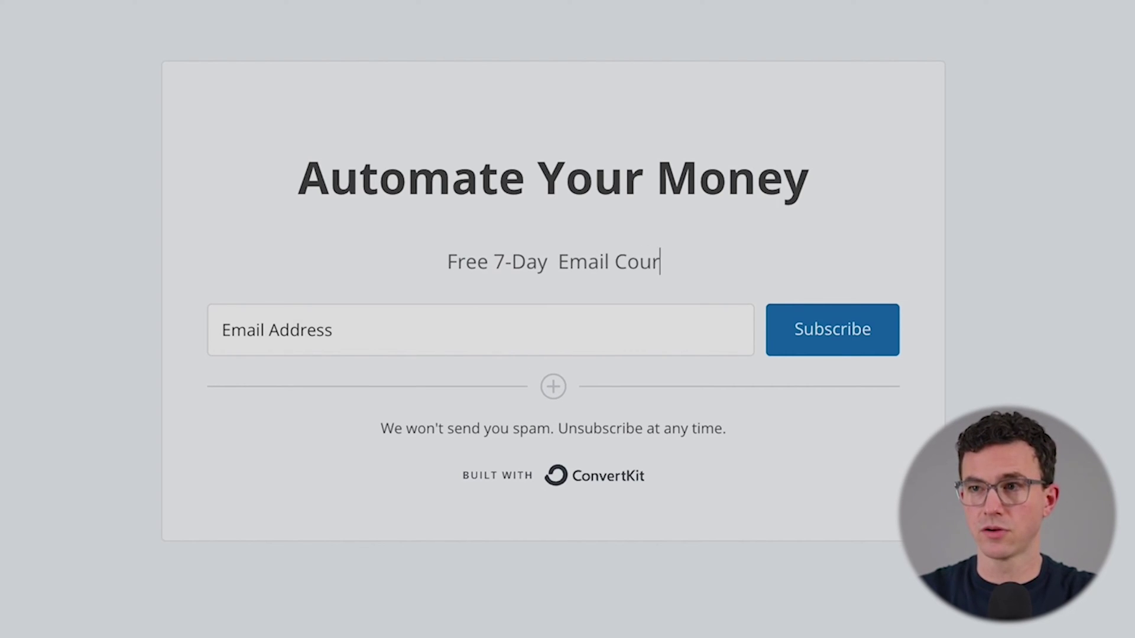
text(se, sign up below!)
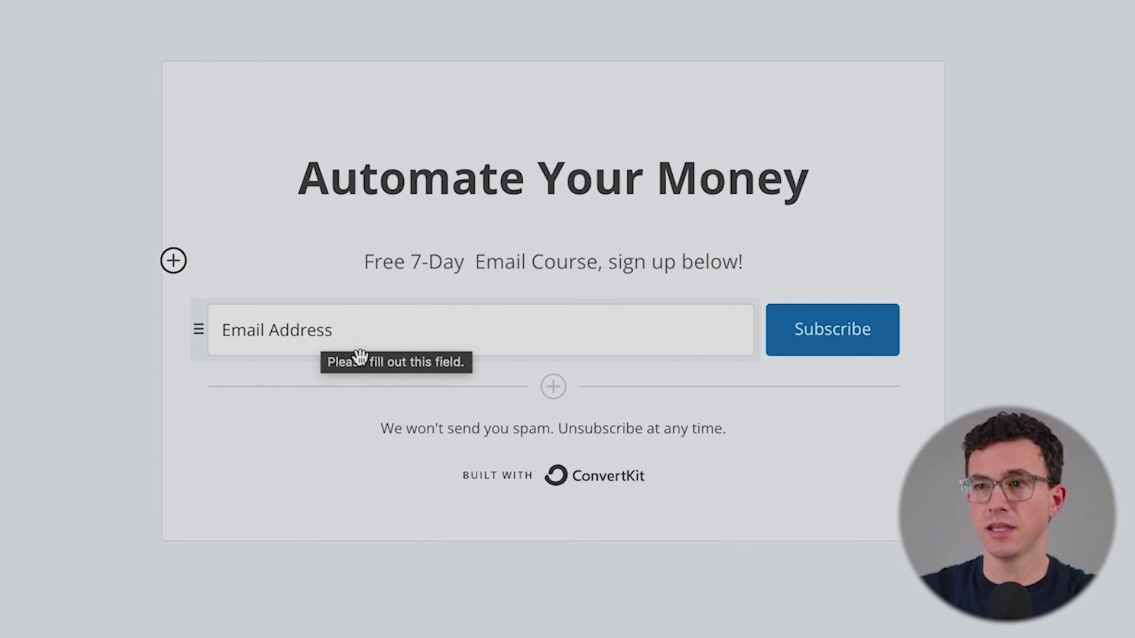
Step: Add a new field above Email Address and set it to the First Name custom field
click(552, 388)
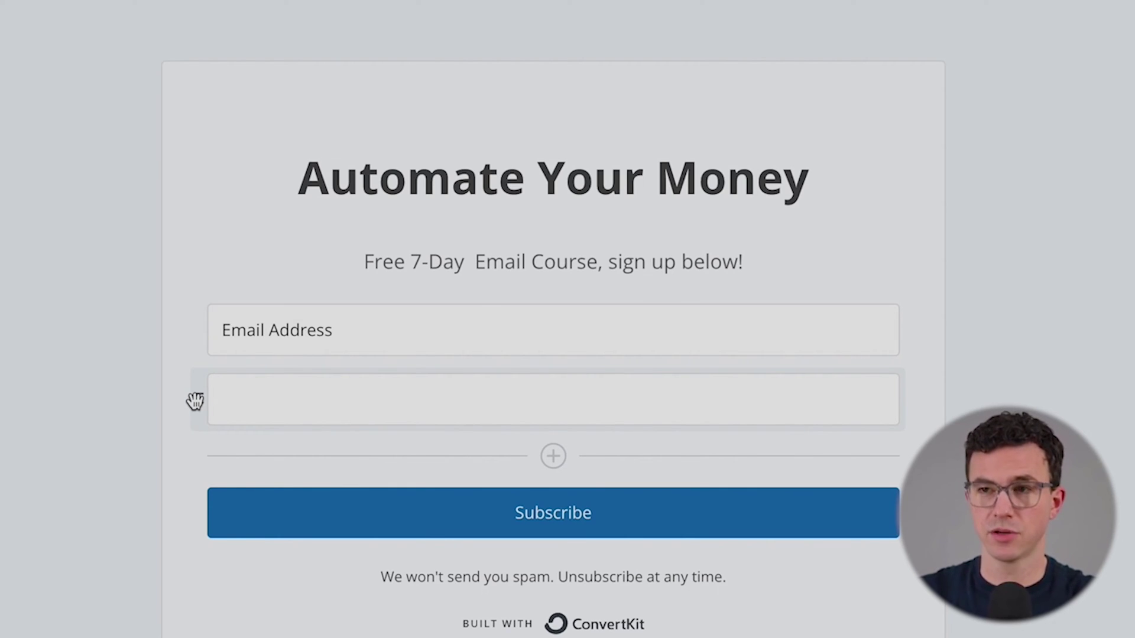
drag(194, 402, 198, 326)
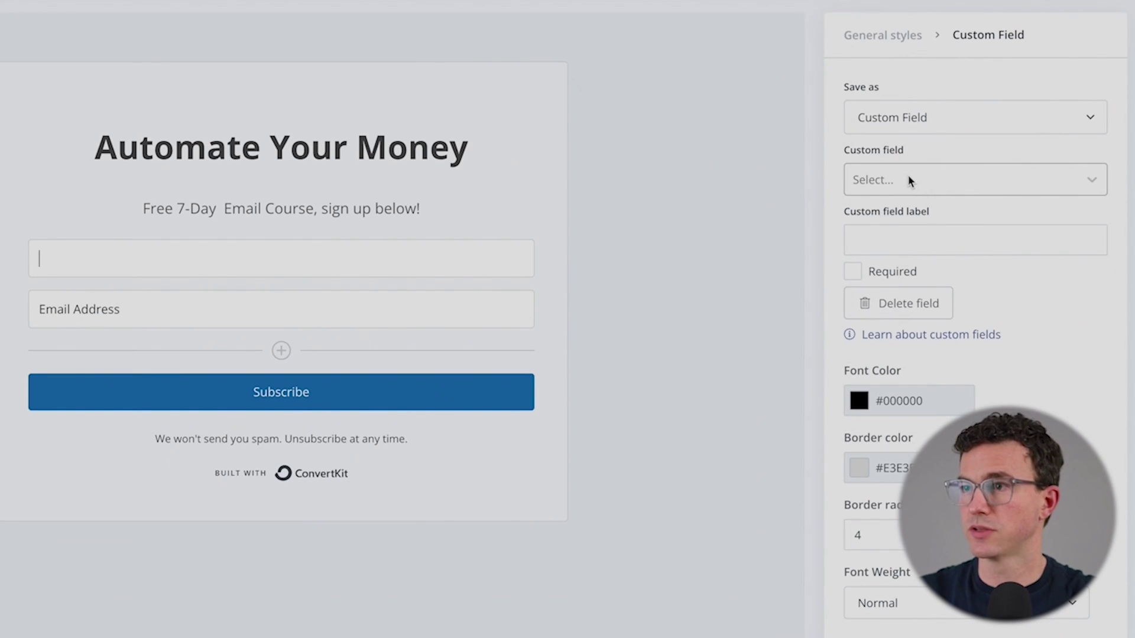
click(911, 181)
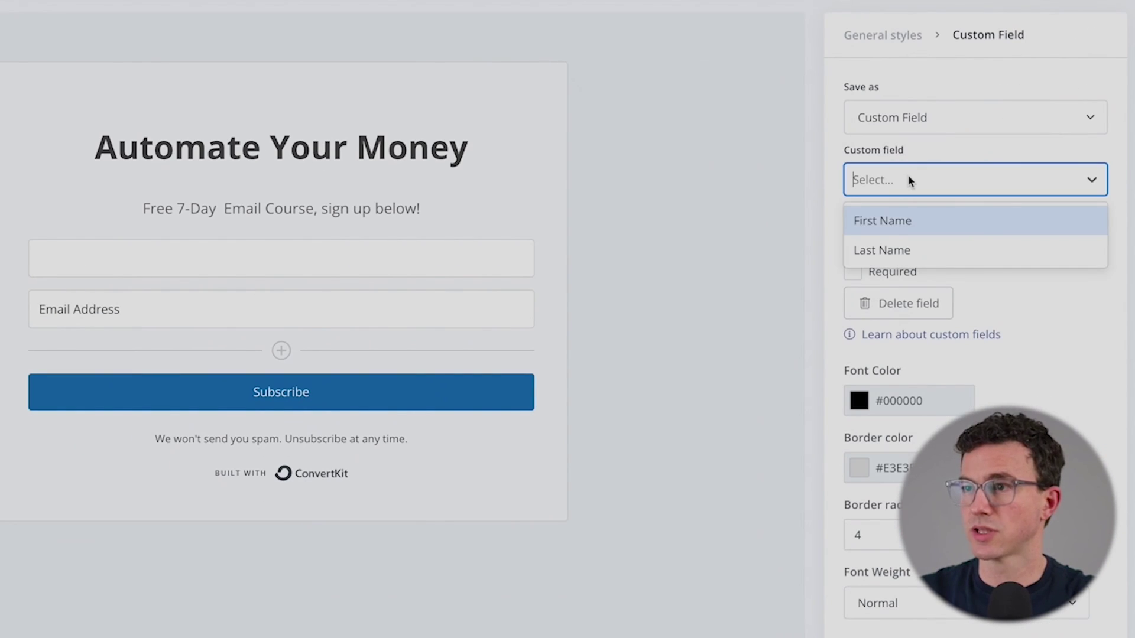
click(899, 218)
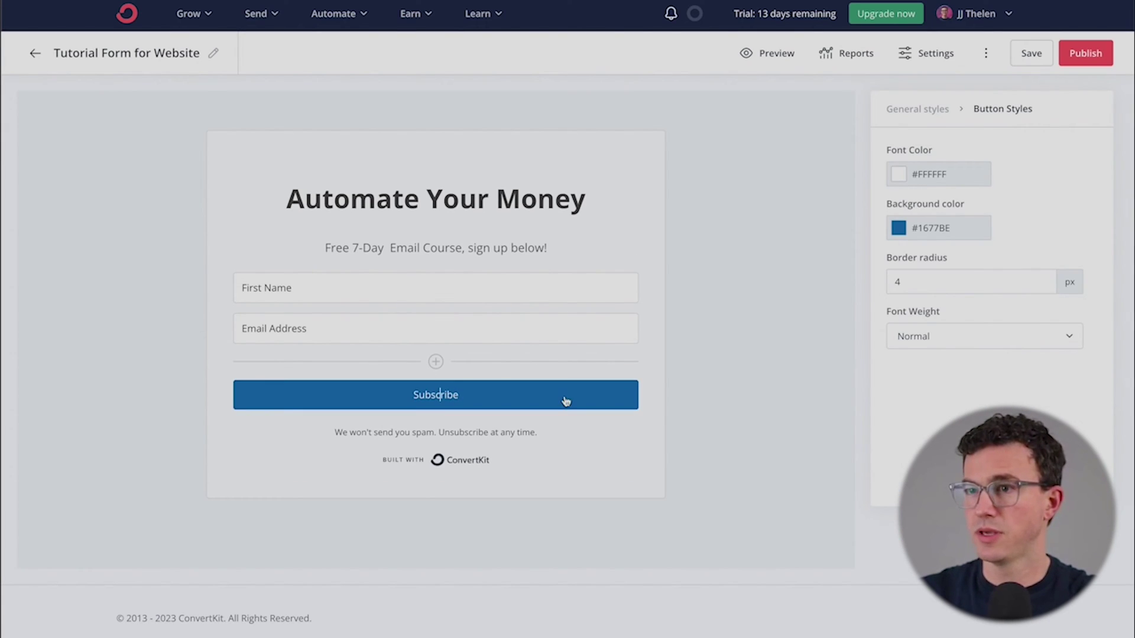
Step: Replace the button's Subscribe label with 'SUBSCRIBE' in capitals
double_click(632, 507)
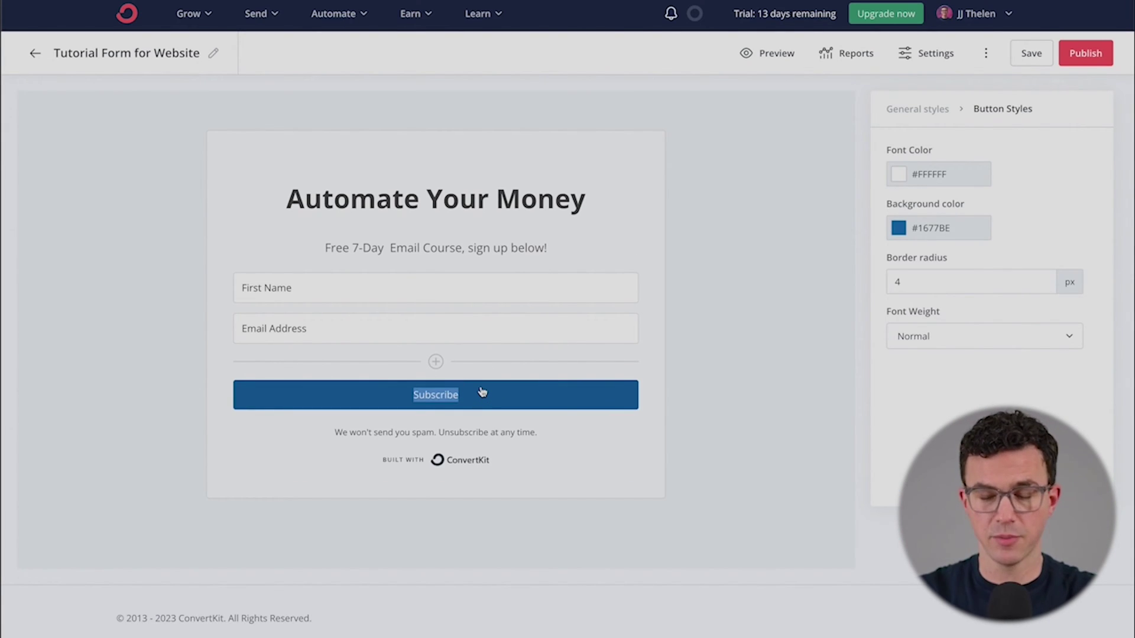
key(BackSpace)
text(SUBSCRIBE)
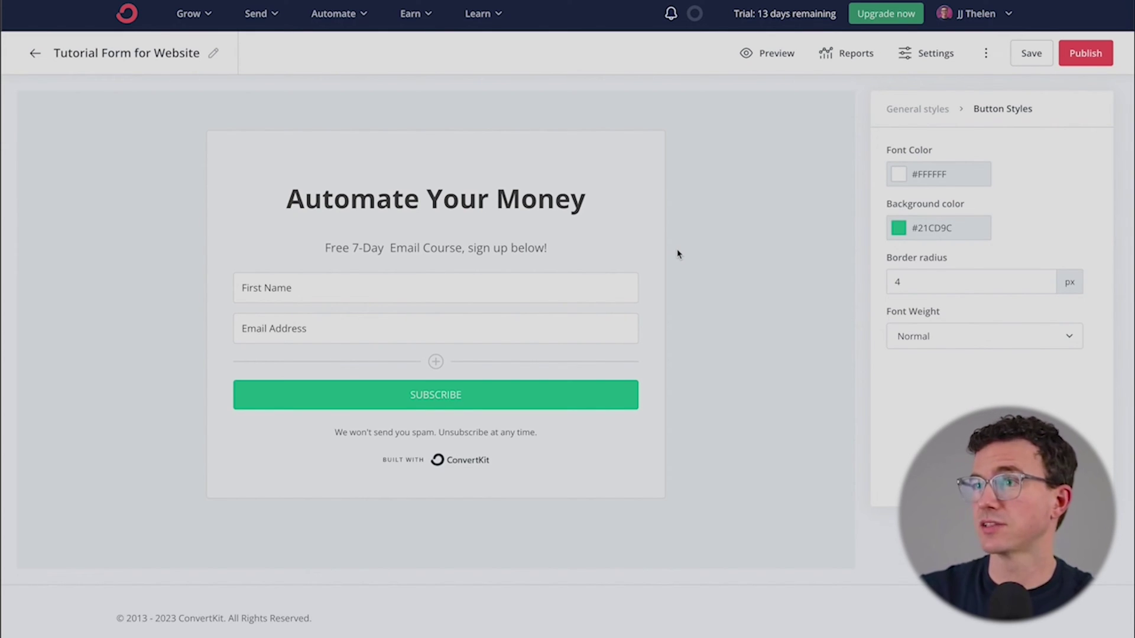
Step: Show the form's Settings on the Incentive email options
click(923, 59)
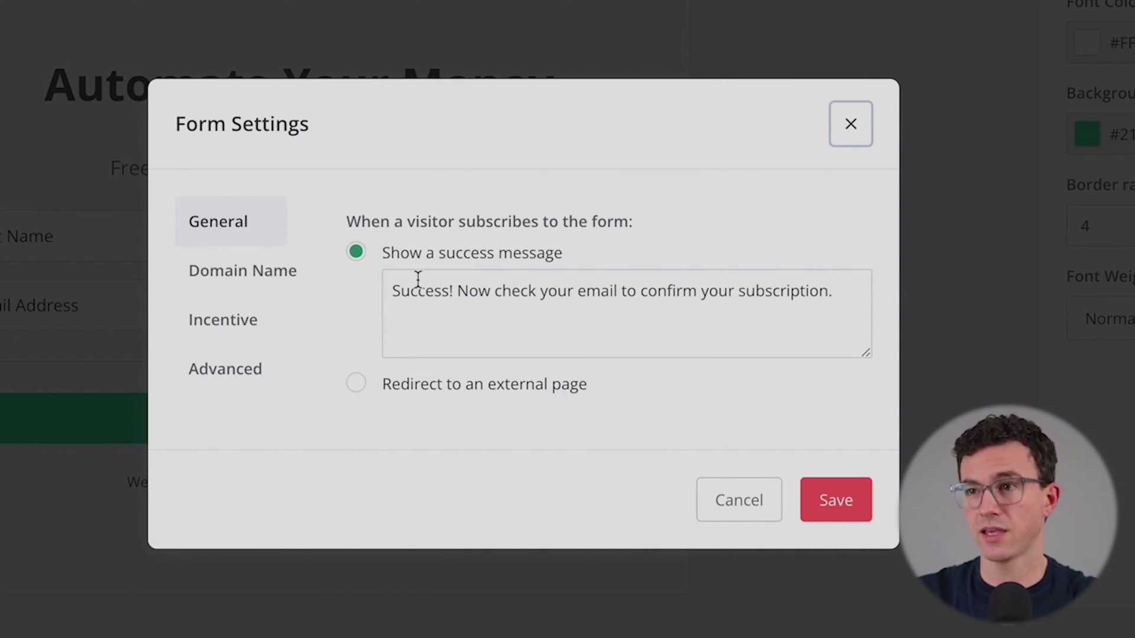
click(236, 324)
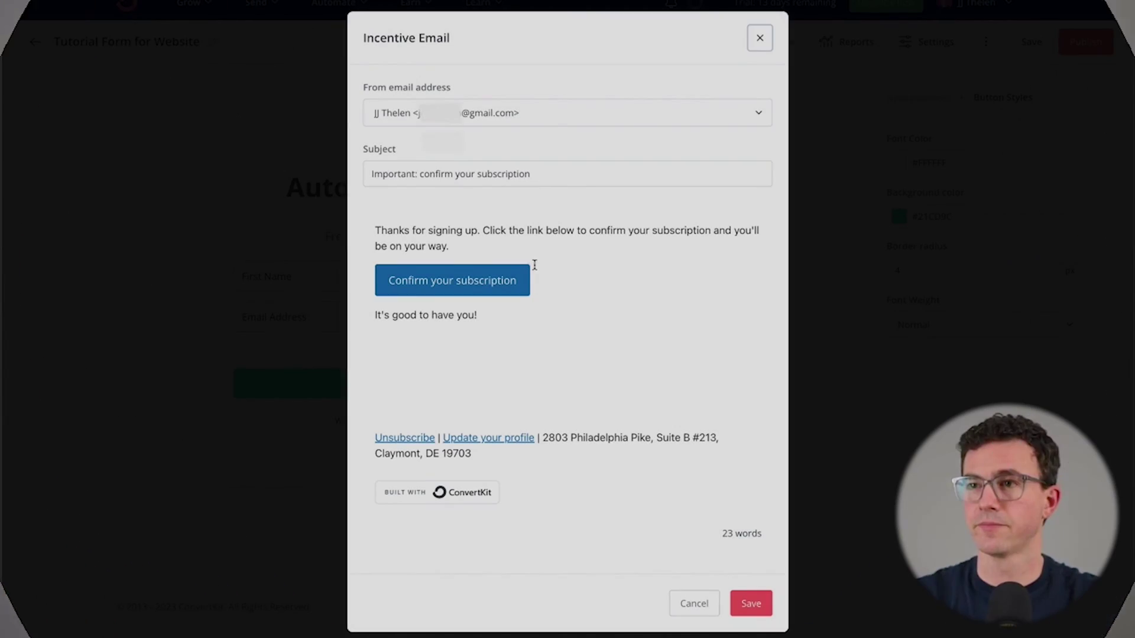
Step: Send from the company address, rewrite the subject, mention day 1 of the 7-day course, and sign off 'Jeff'
click(524, 117)
click(500, 174)
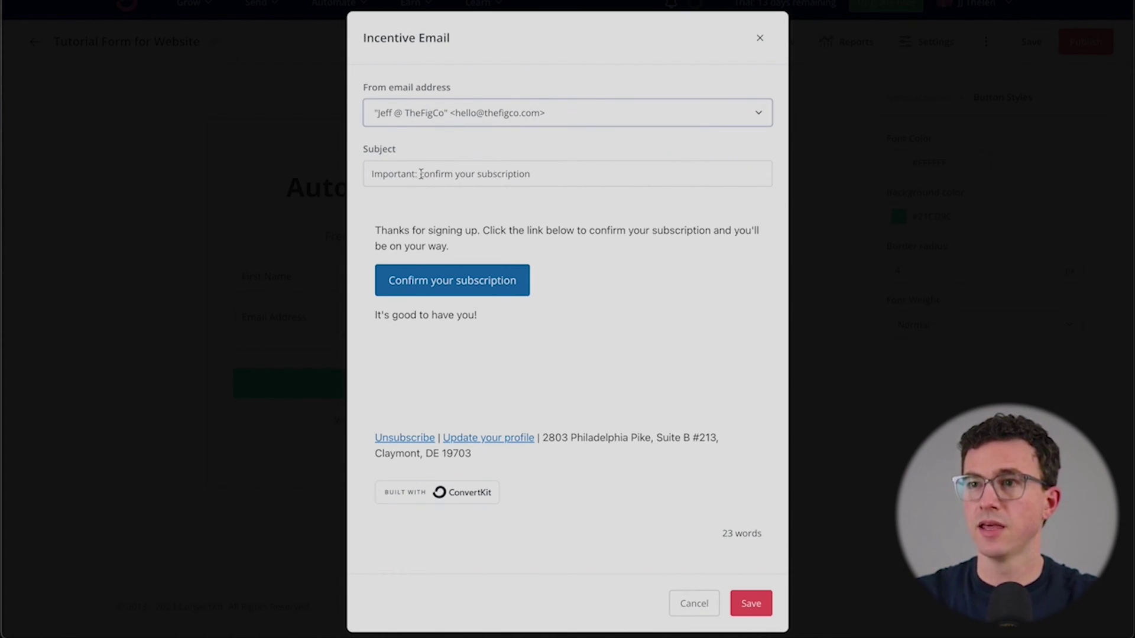
drag(423, 173, 331, 172)
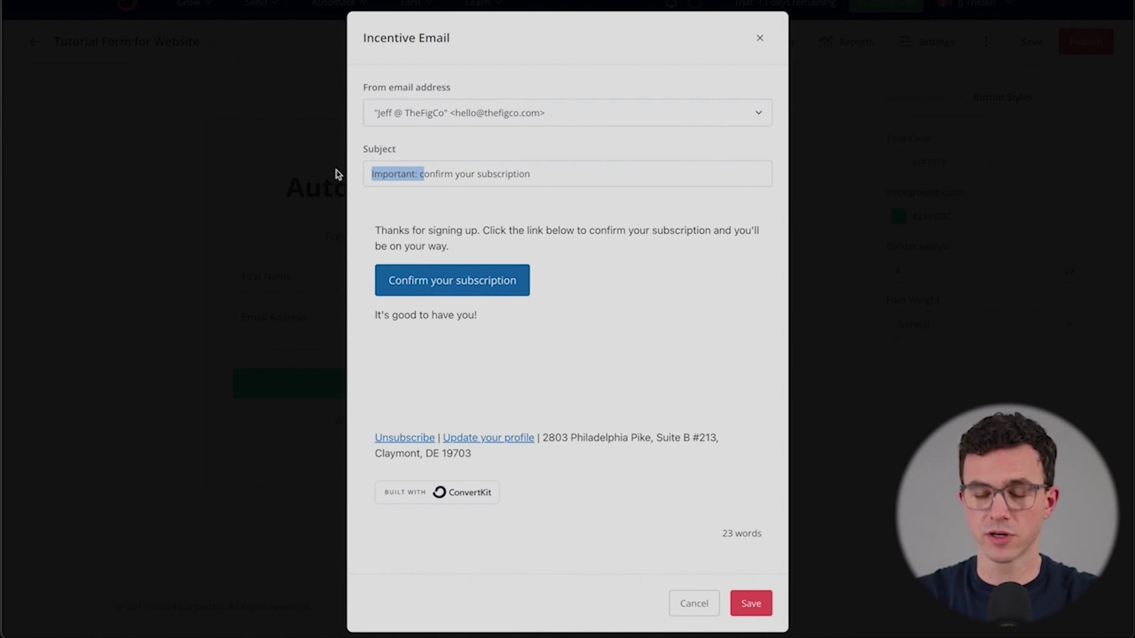
text(C)
text( and start)
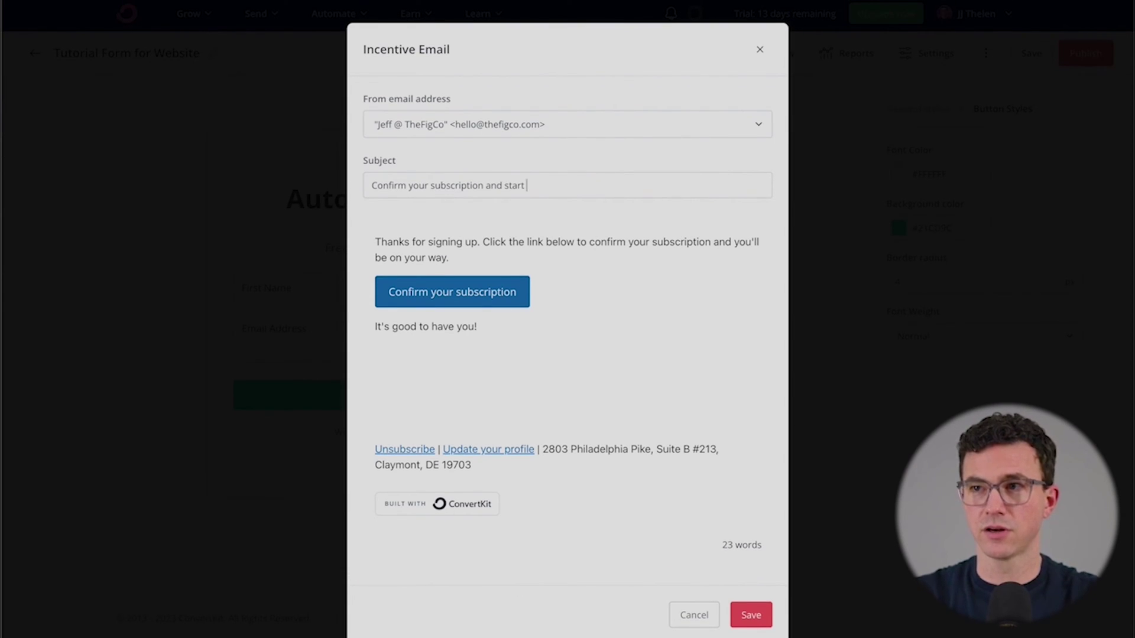
text(ing your finances)
drag(450, 258, 733, 242)
text(receive day 1 of the 7-day course.)
key(Down)
key(Down)
key(Return)
text(Jef)
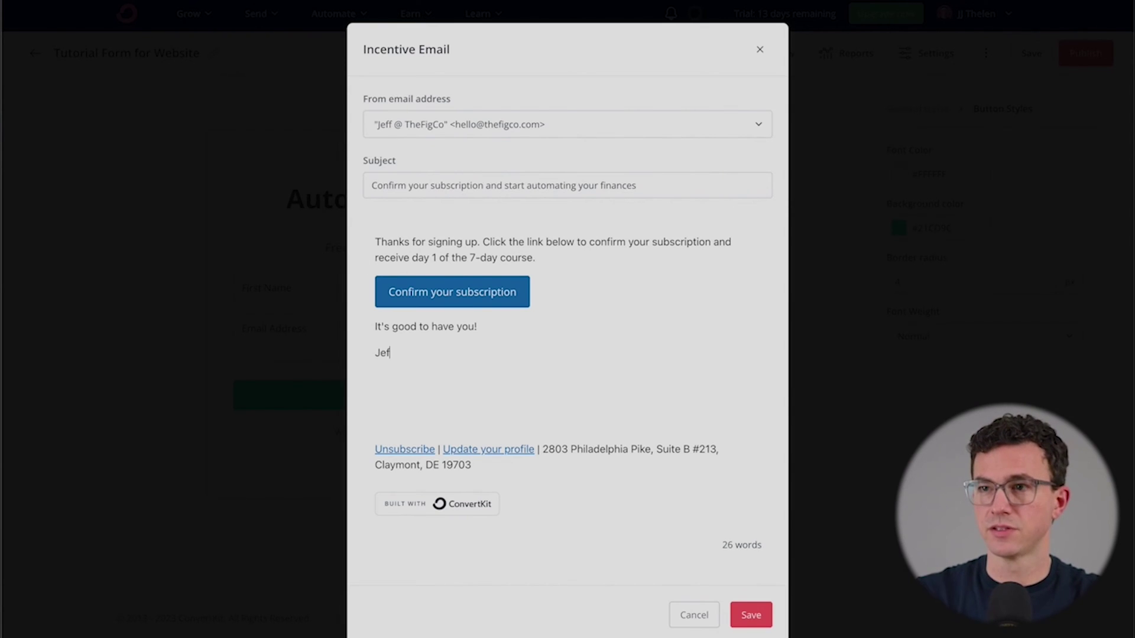
text(f)
Step: Make the confirm button background green (21CD9C) and save the incentive email
click(487, 294)
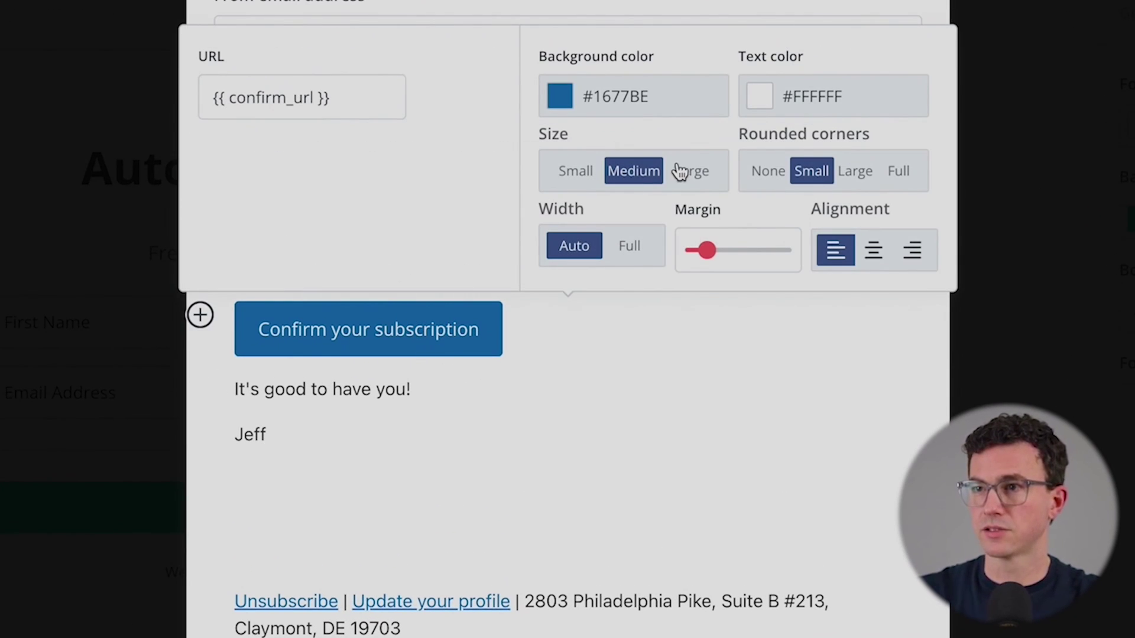
click(633, 94)
double_click(698, 99)
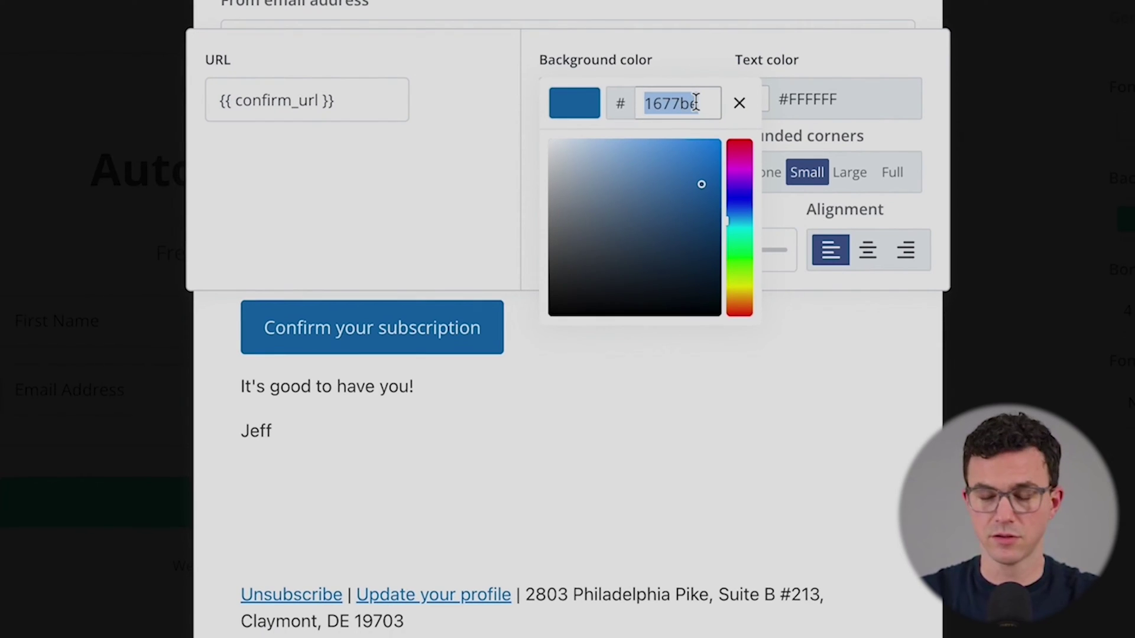
text(21CD9C)
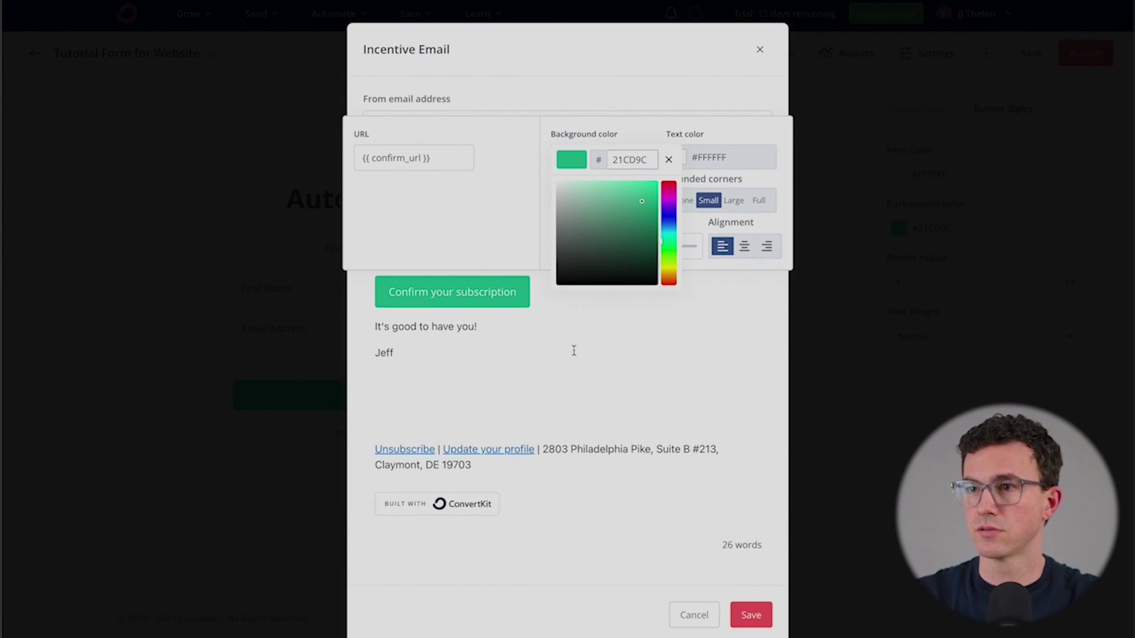
click(573, 350)
click(750, 614)
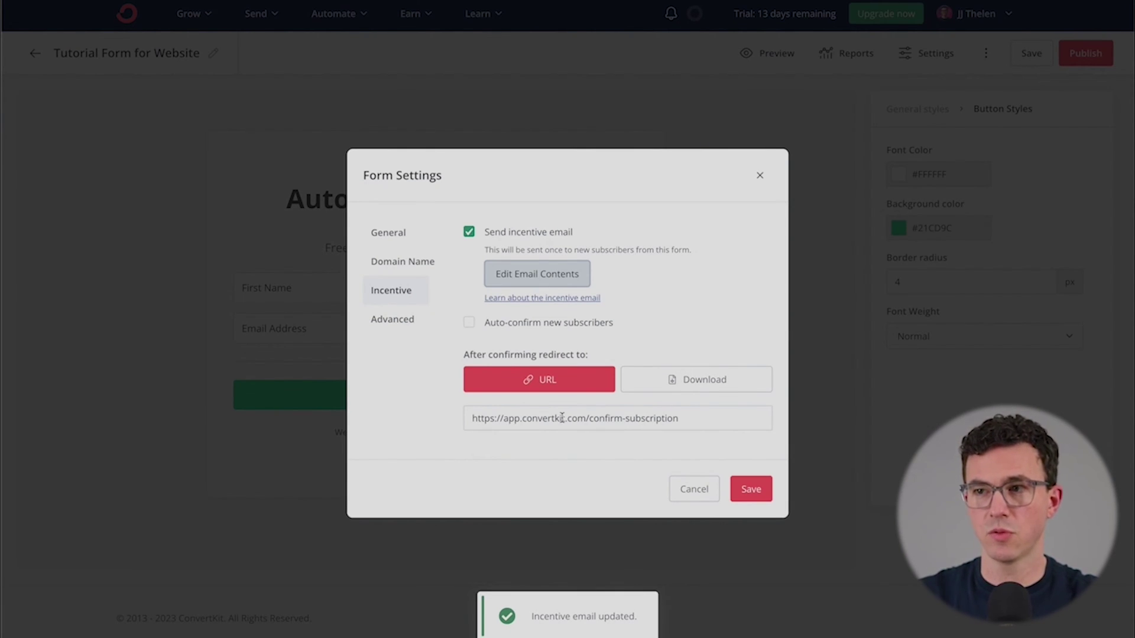
Step: Keep the confirm-subscription URL redirect, save the form settings, then save and publish the form
drag(698, 419, 458, 405)
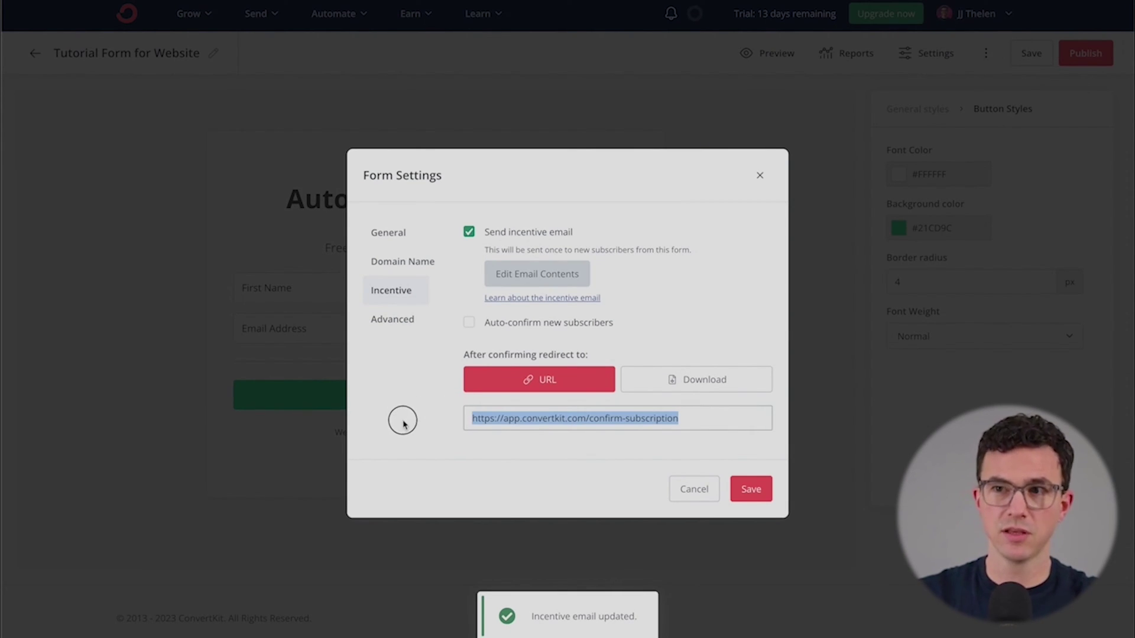
click(400, 438)
click(709, 376)
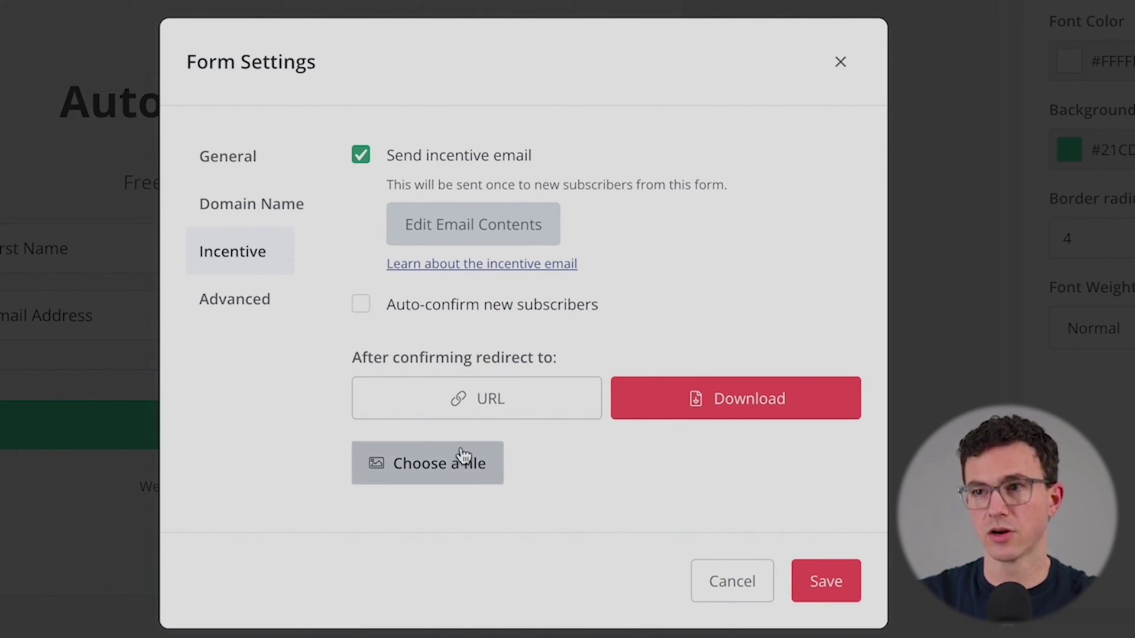
click(449, 400)
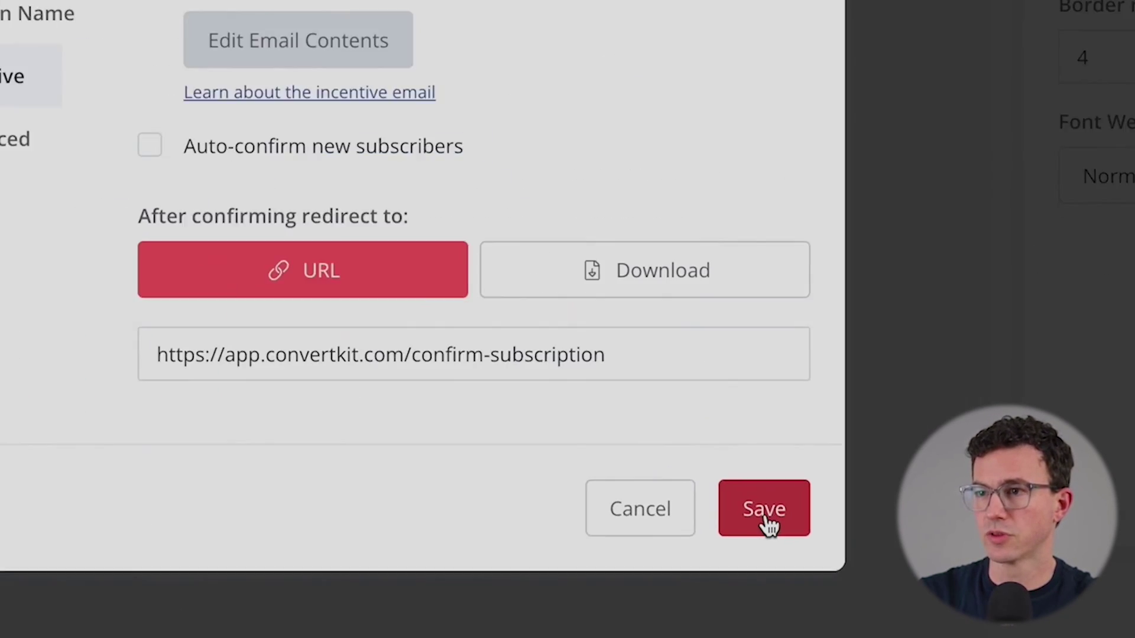
click(749, 490)
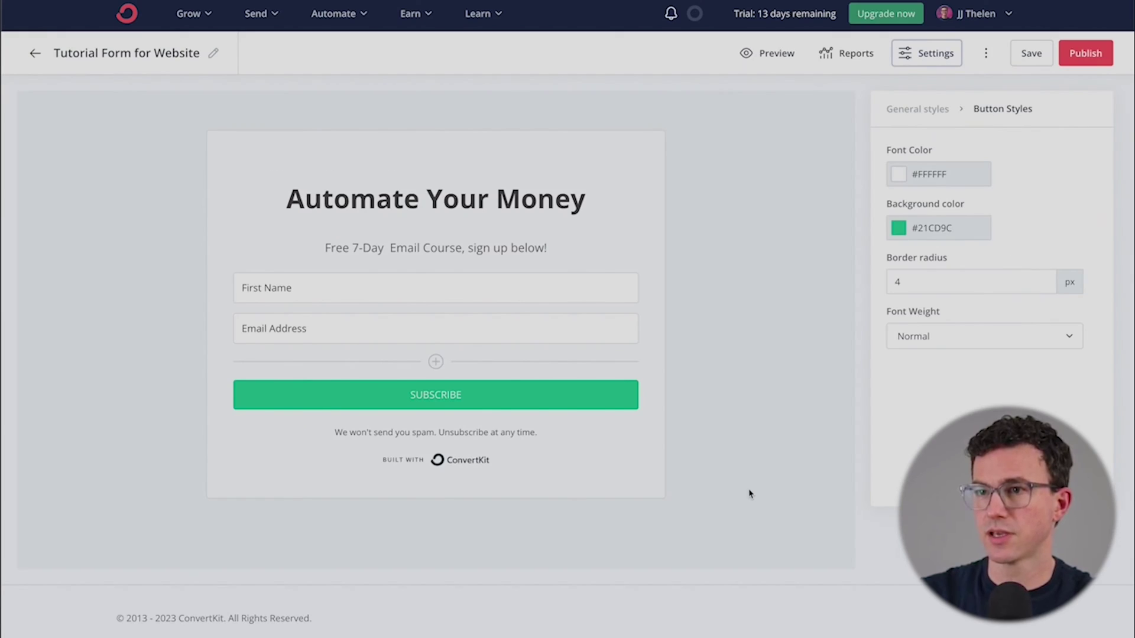
click(1033, 53)
click(1012, 139)
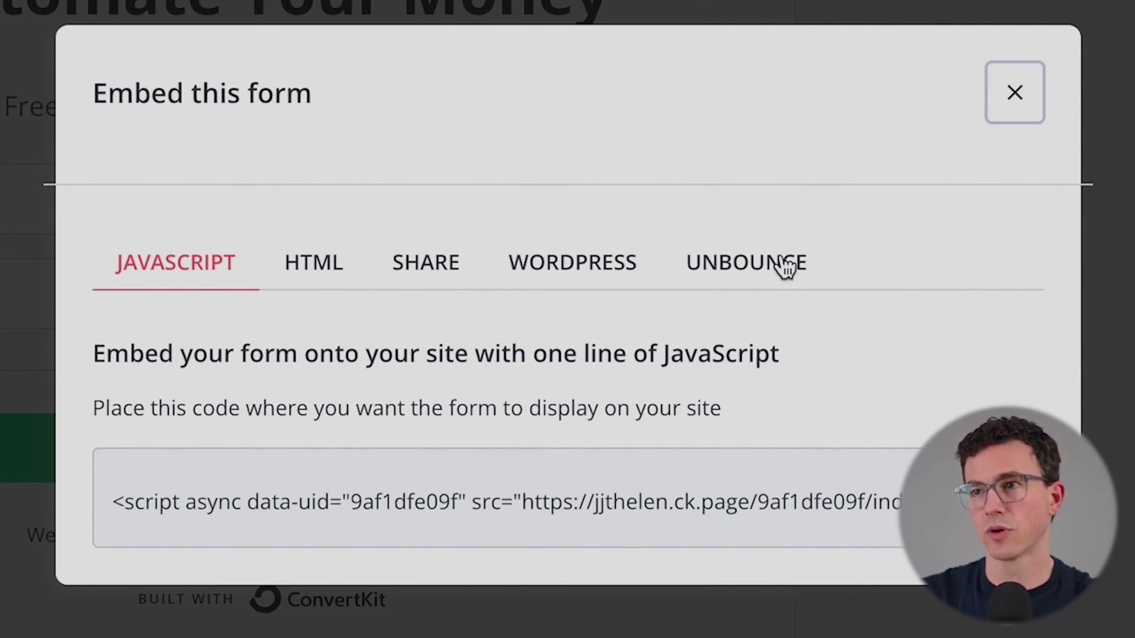
Step: Copy the form's HTML embed code from the Embed this form dialog
click(315, 269)
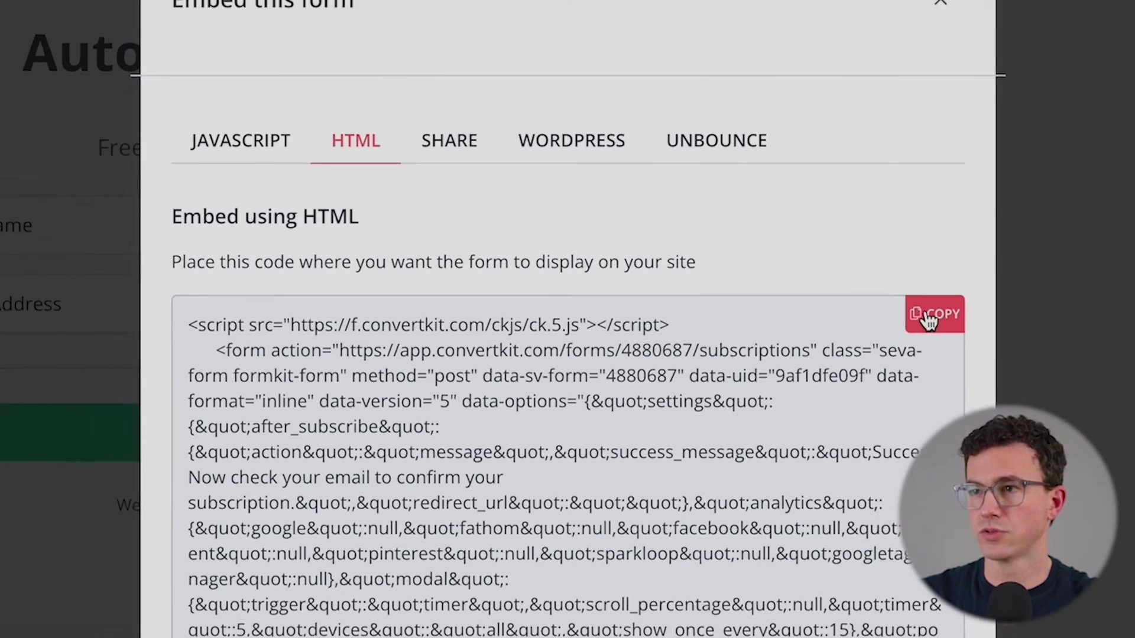
click(1002, 310)
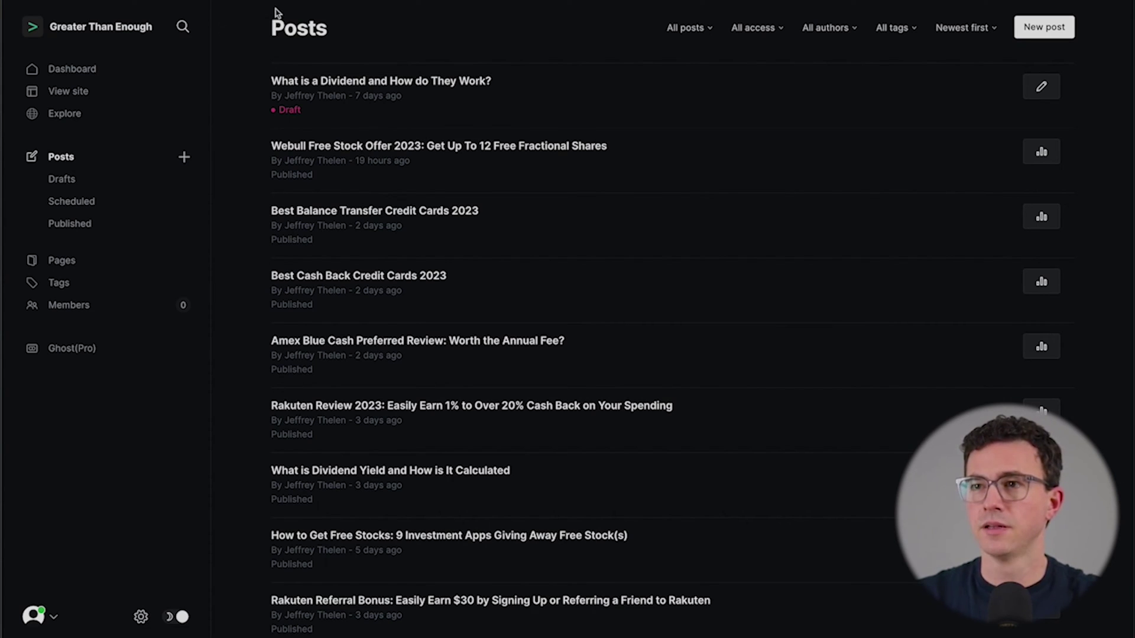
Step: Open the 'Best High-Yield Savings Accounts February 2023' post and scroll down to its final links
scroll(521, 347, down, 6)
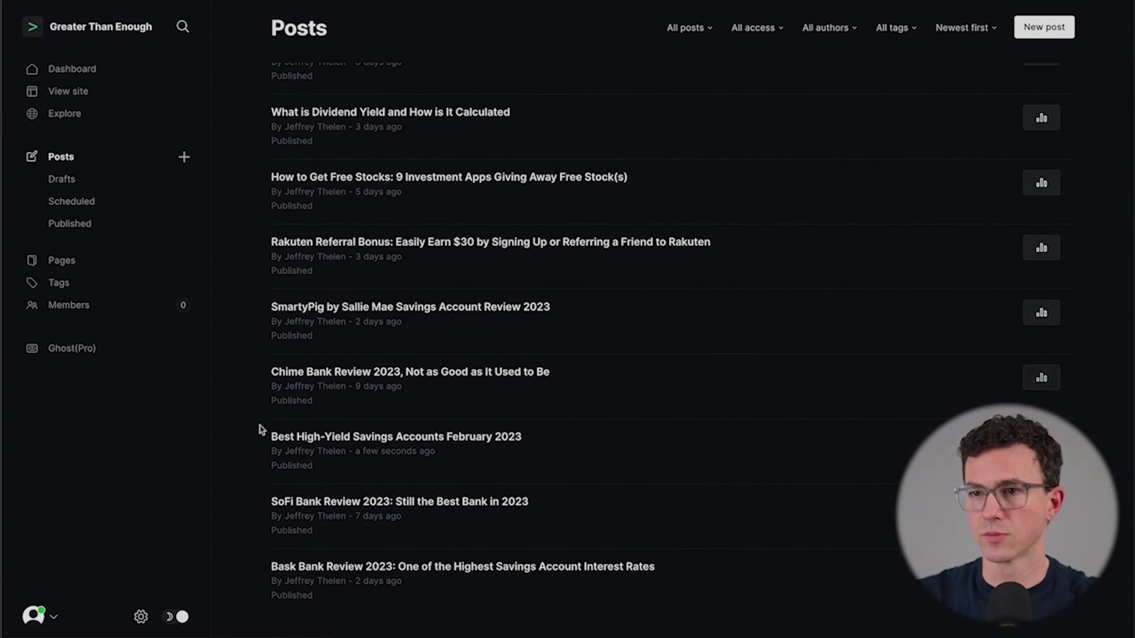
click(383, 437)
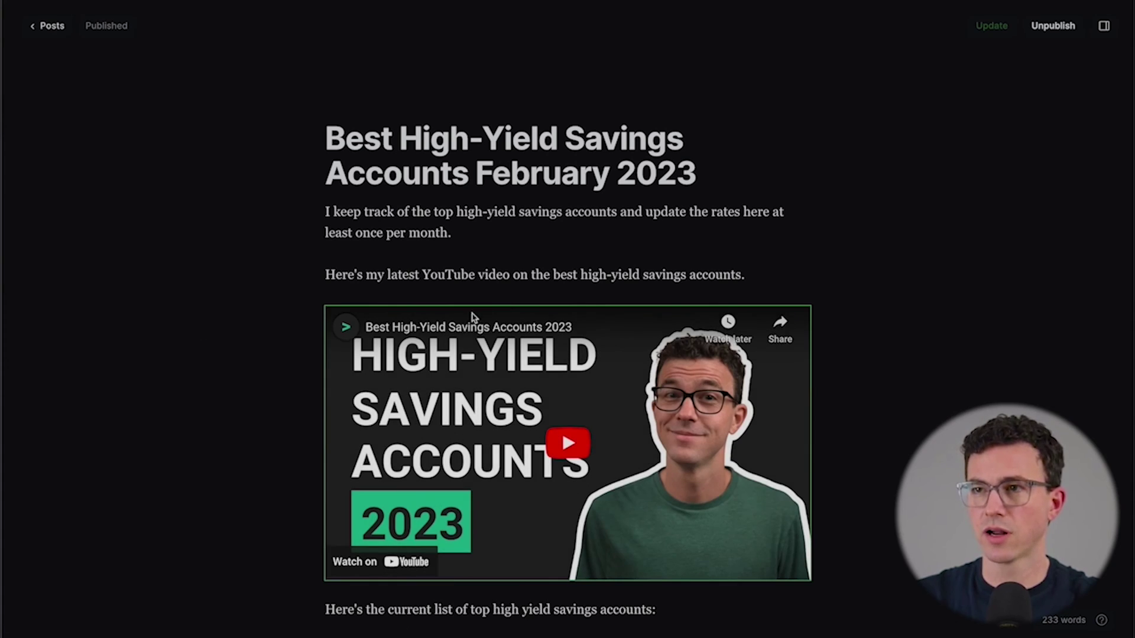
scroll(513, 316, down, 15)
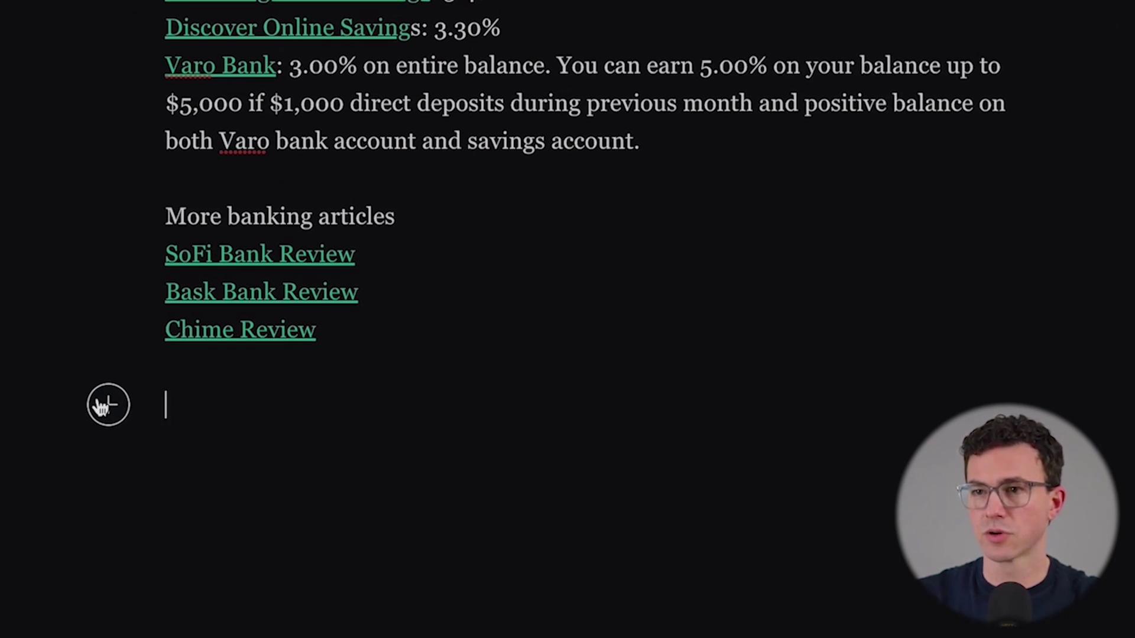
Step: Insert an HTML block at the end of the post containing the ConvertKit embed code
click(95, 400)
scroll(283, 444, down, 1)
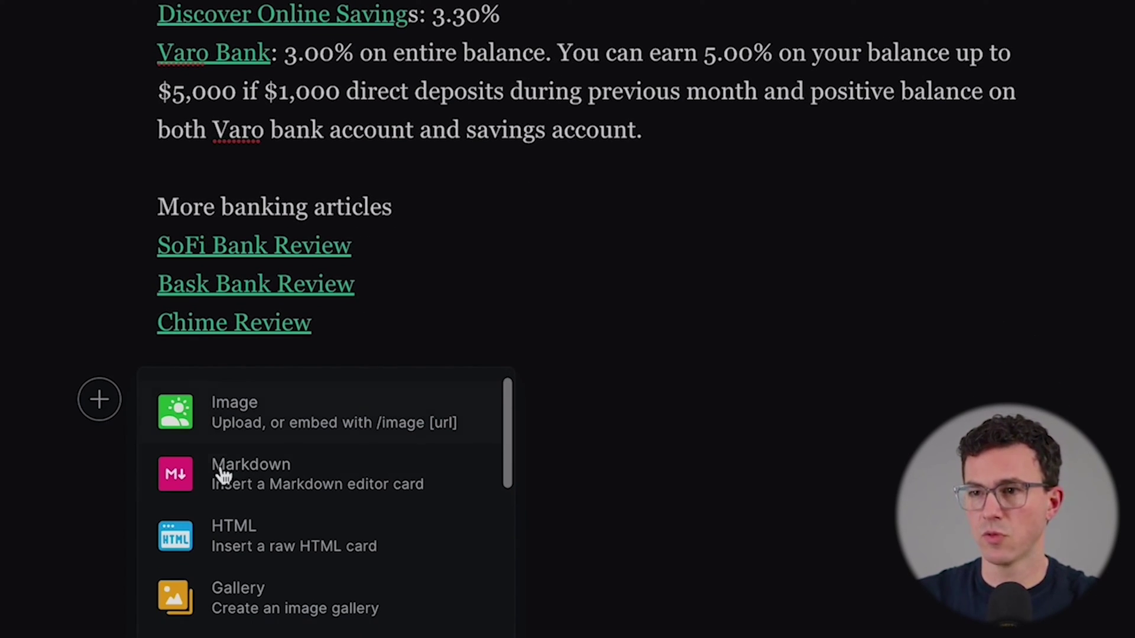
click(271, 529)
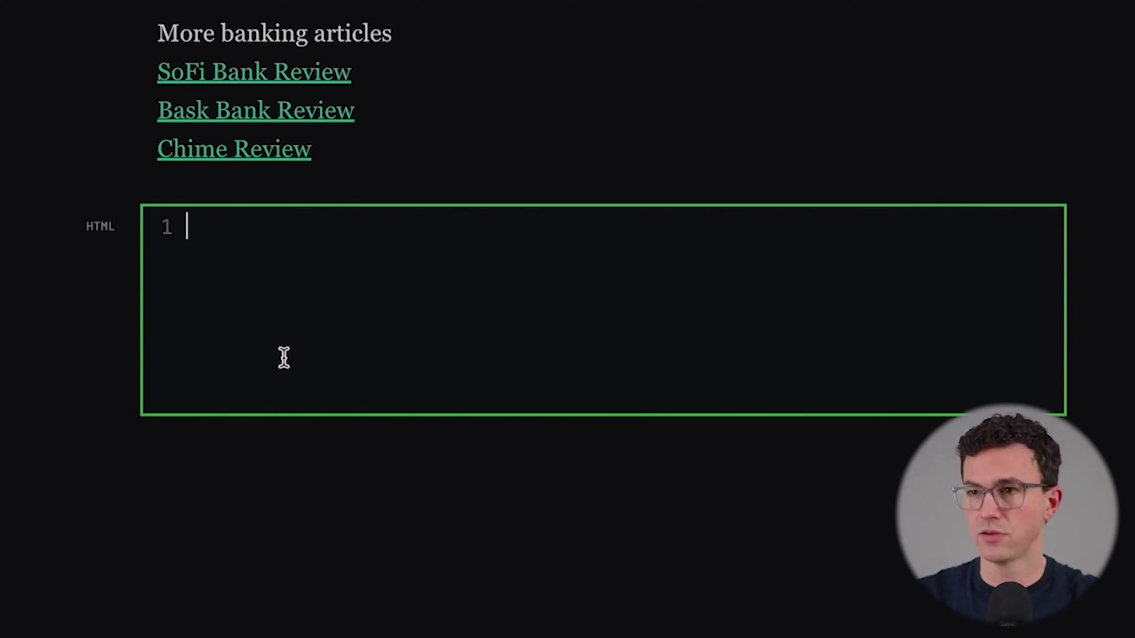
key(ctrl+v)
Step: Update the published post and view the live version
scroll(407, 489, up, 8)
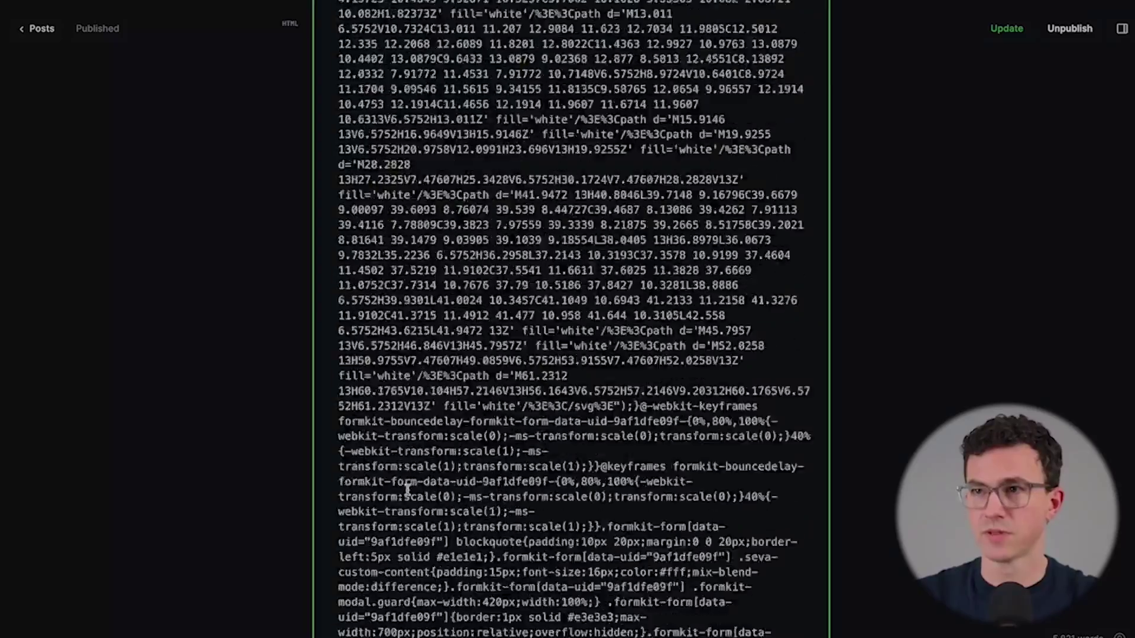
scroll(406, 489, up, 10)
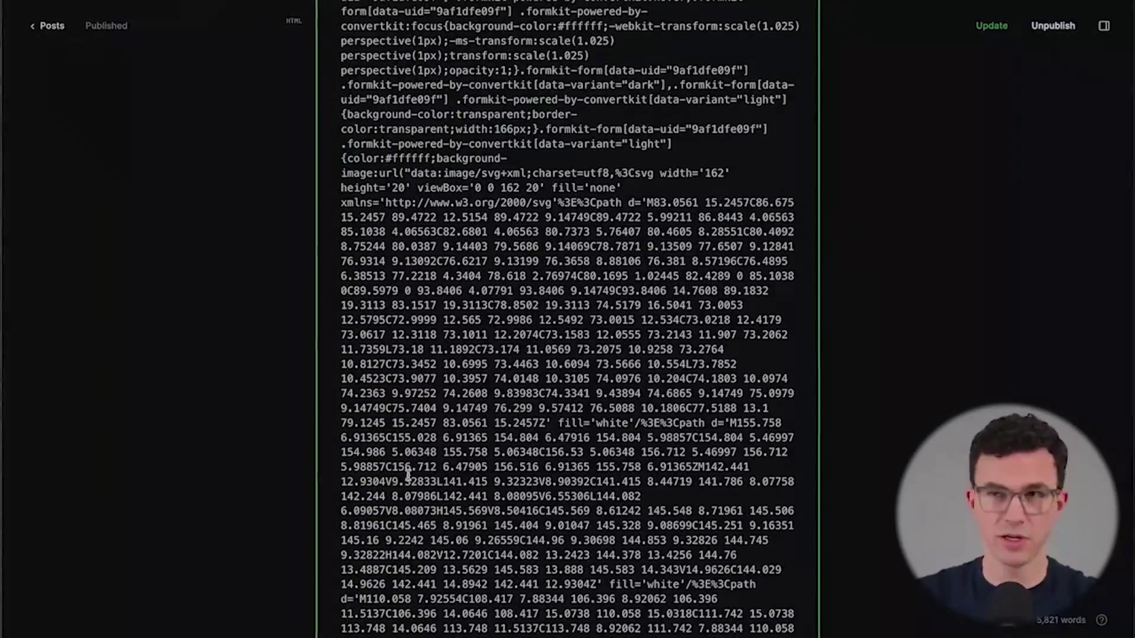
scroll(407, 472, up, 10)
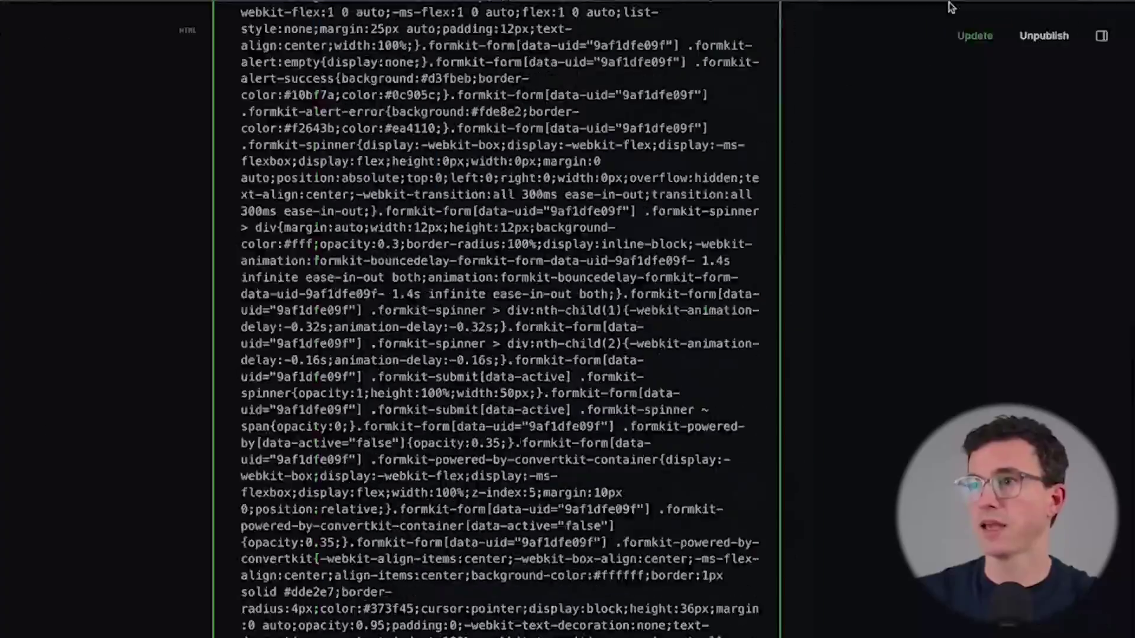
click(990, 26)
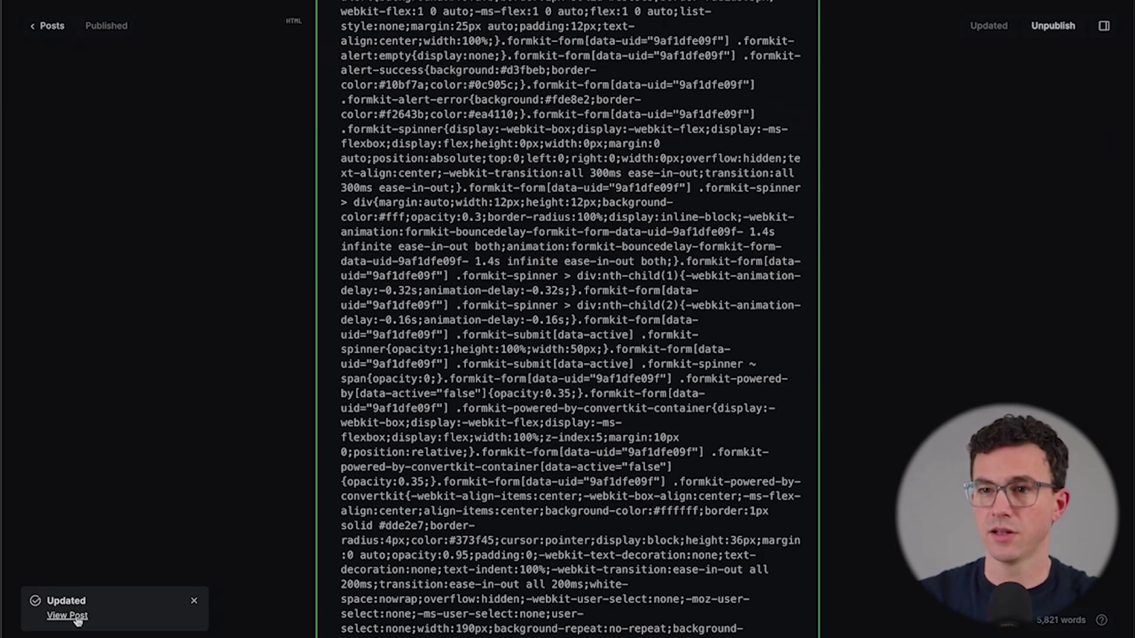
click(76, 616)
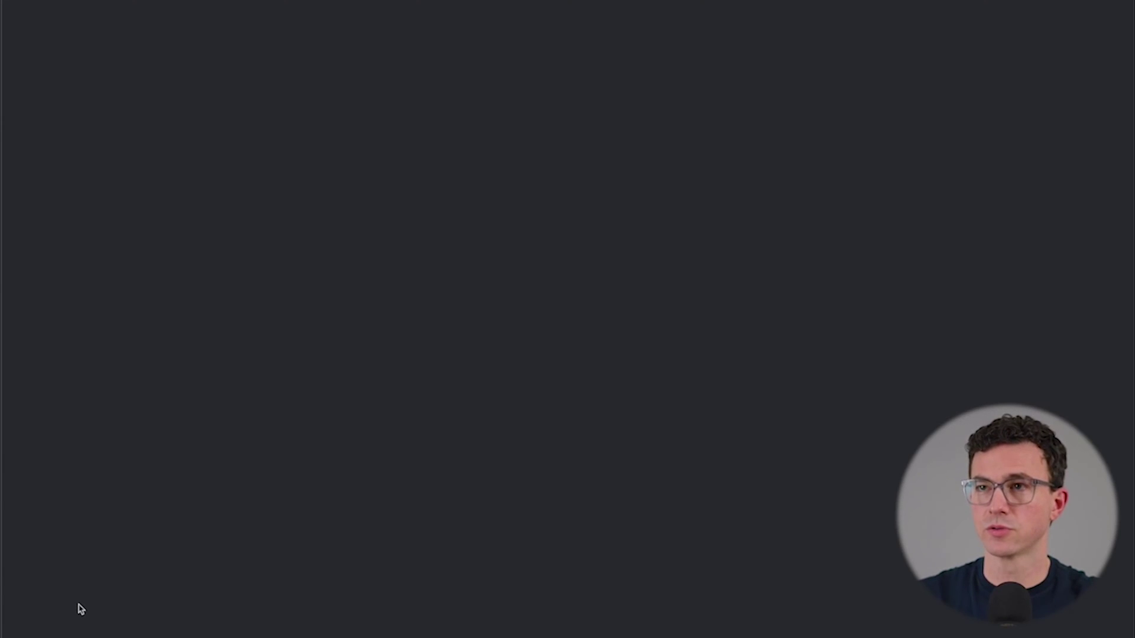
Step: Check the signup form on the live post, then close ConvertKit's Embed this form dialog
scroll(514, 532, down, 15)
scroll(529, 533, down, 5)
scroll(565, 491, up, 3)
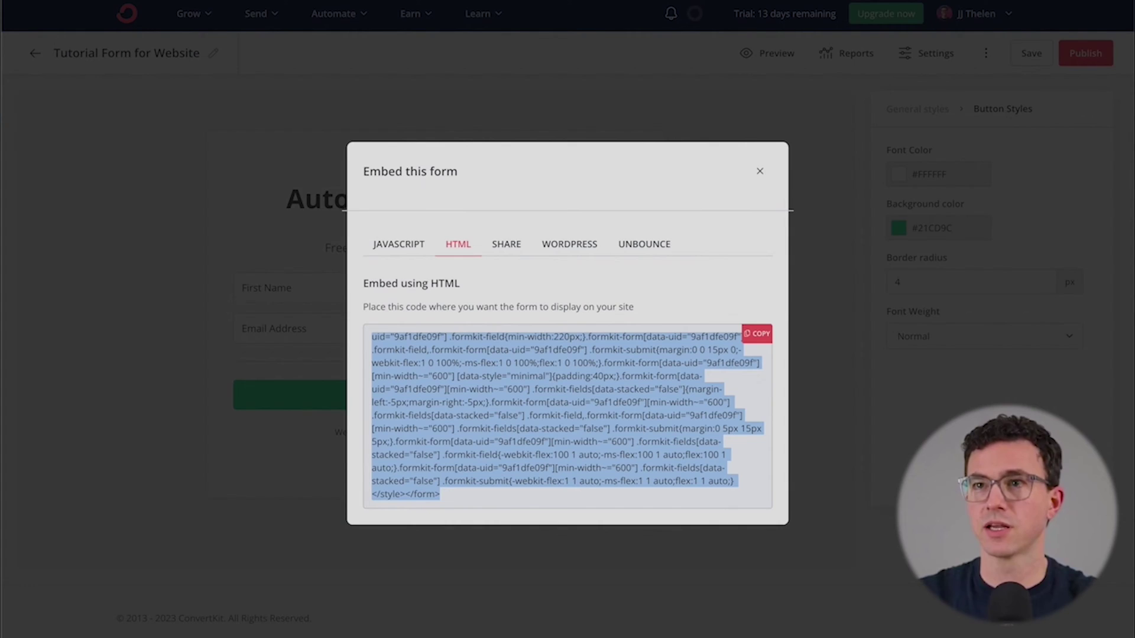
click(261, 79)
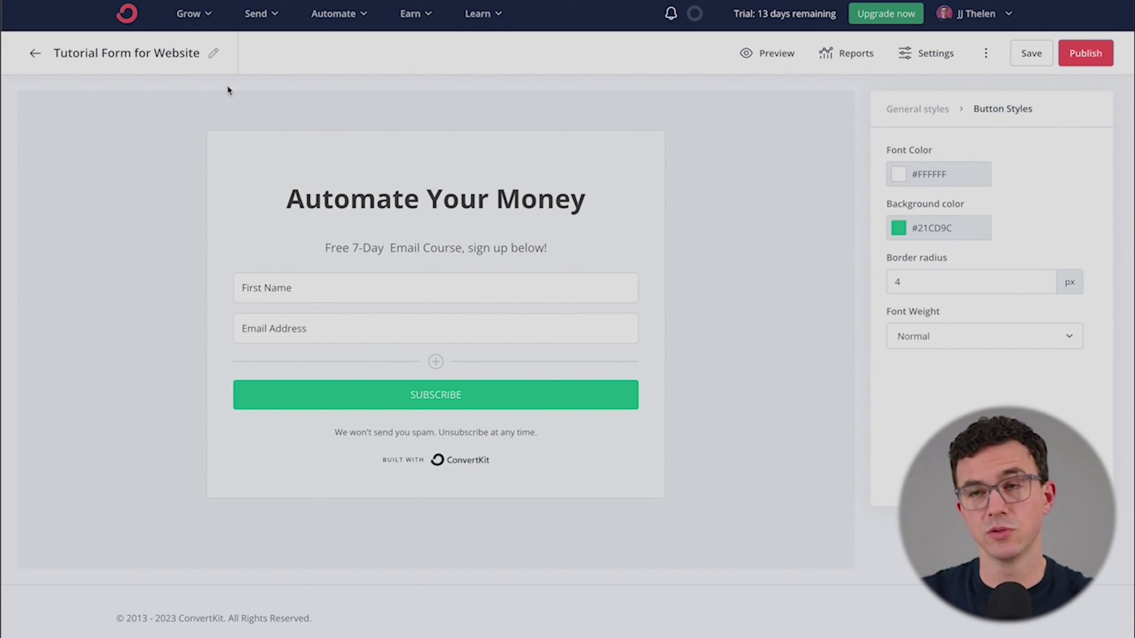
Step: Go to Broadcasts and create a new broadcast from the Text only template
click(270, 14)
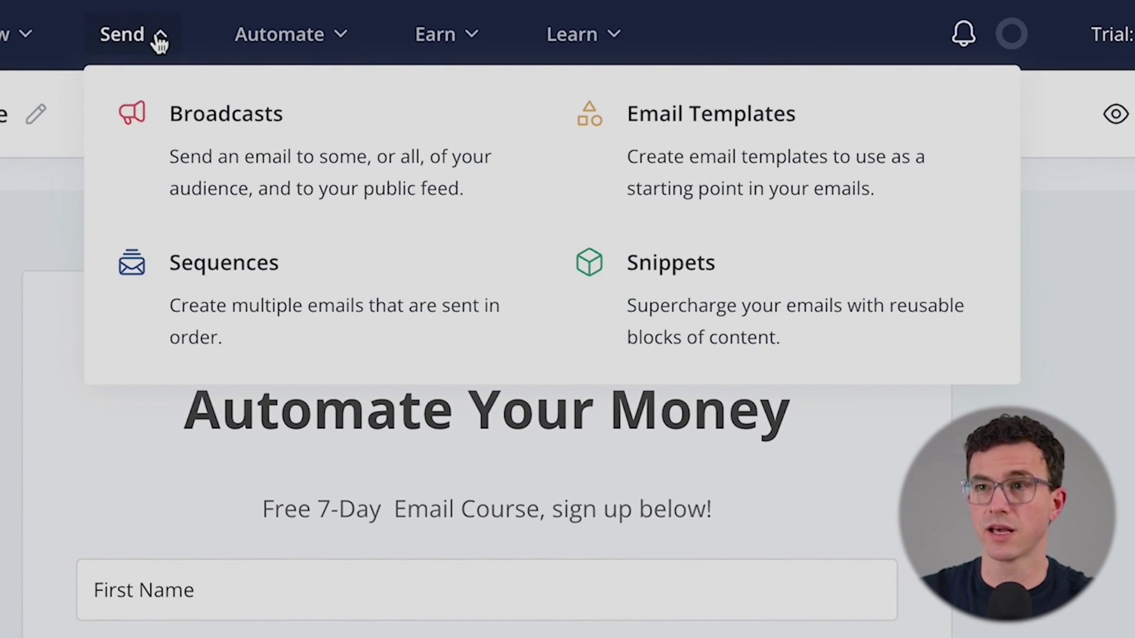
click(260, 143)
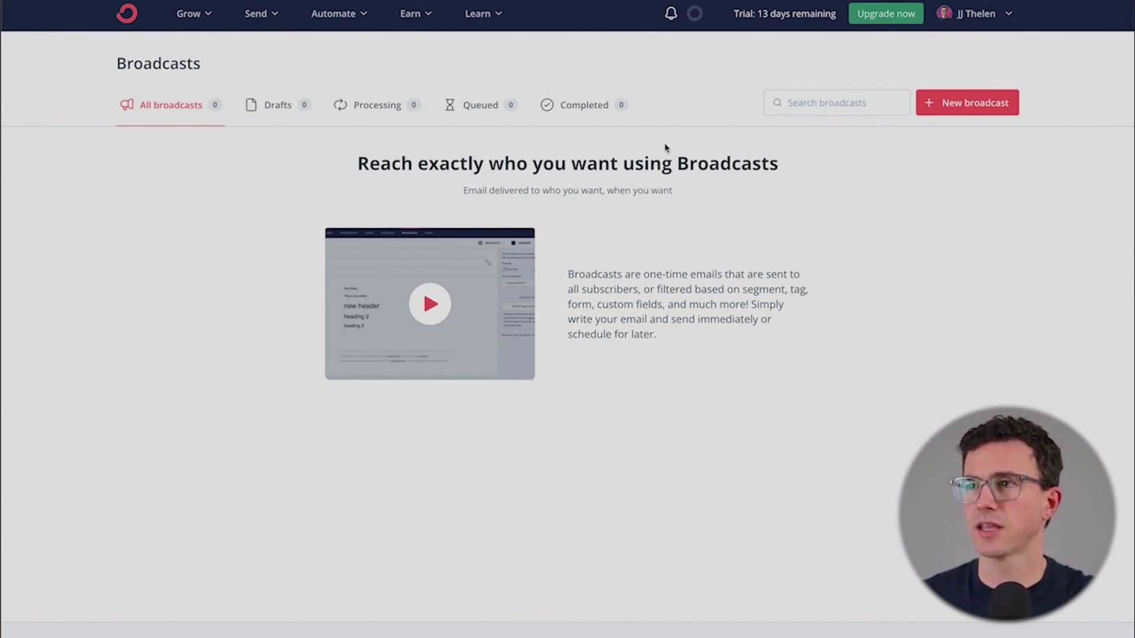
click(959, 103)
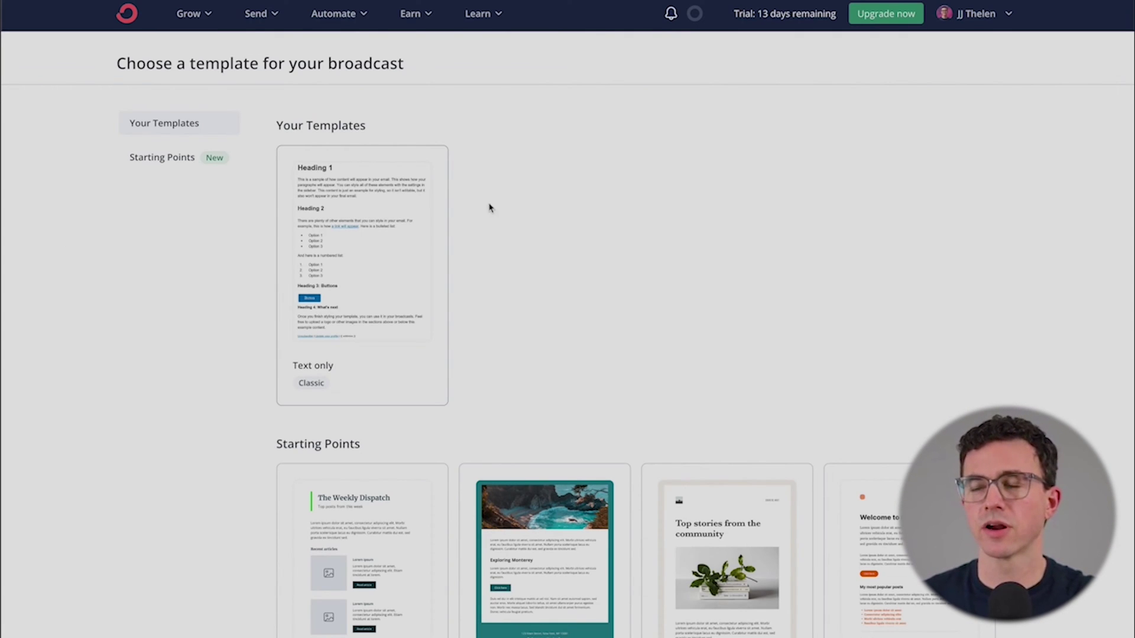
scroll(539, 211, down, 10)
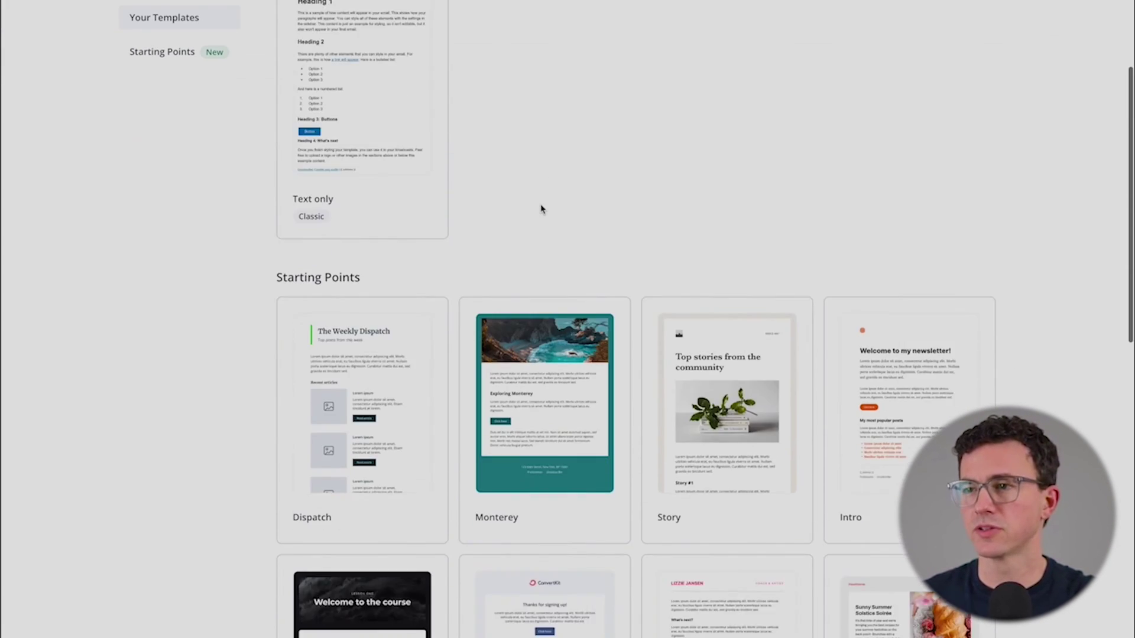
scroll(541, 209, up, 7)
scroll(541, 209, up, 1)
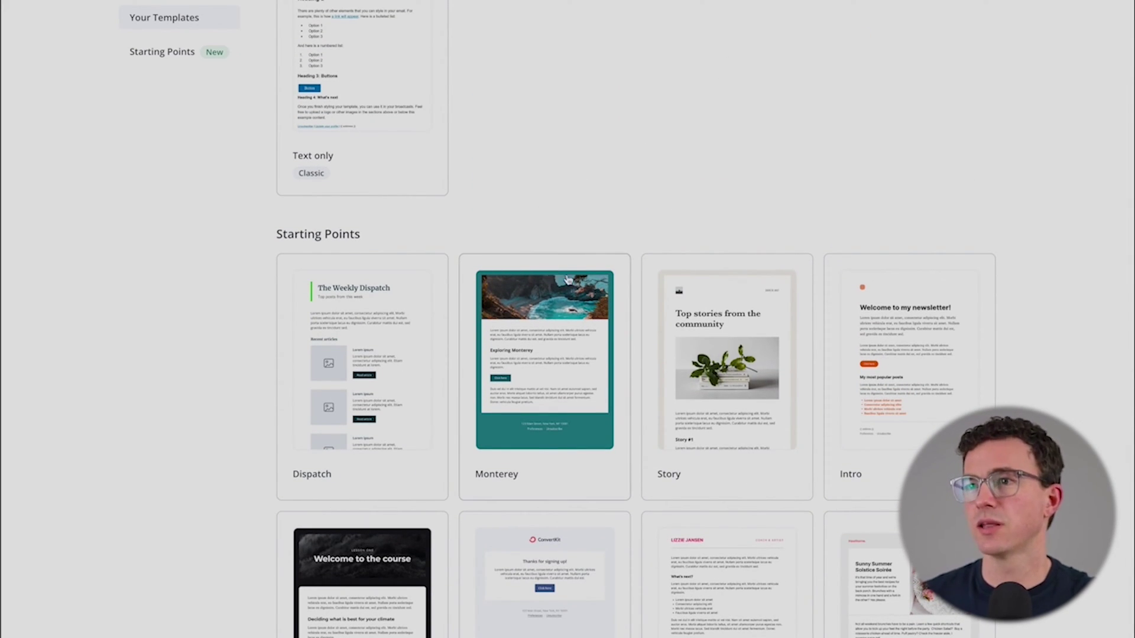
scroll(544, 325, up, 4)
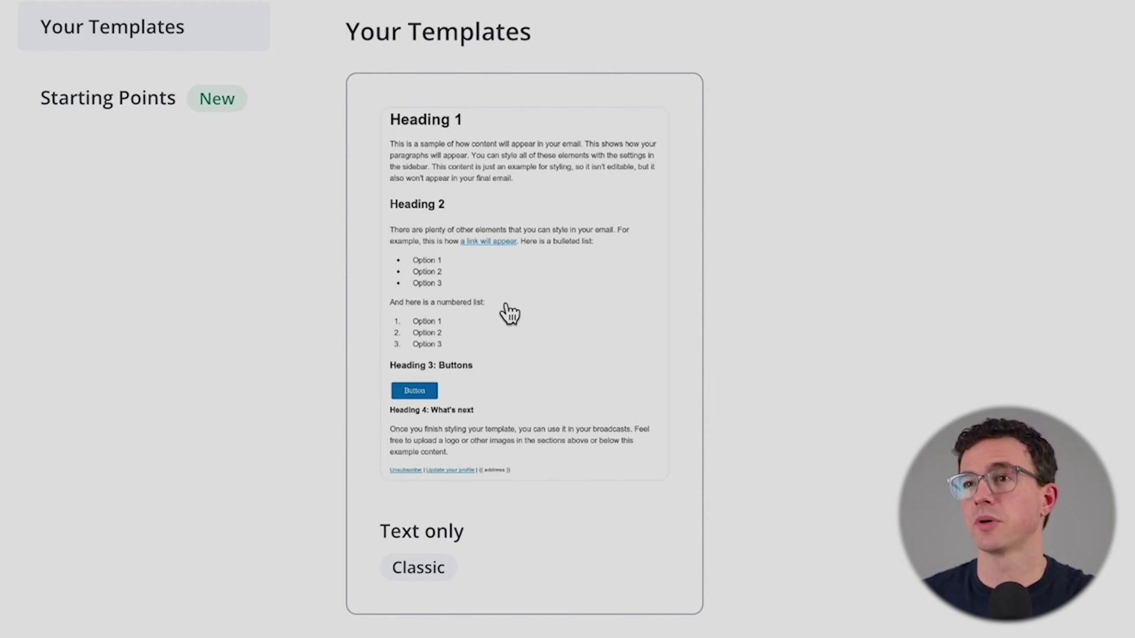
click(509, 313)
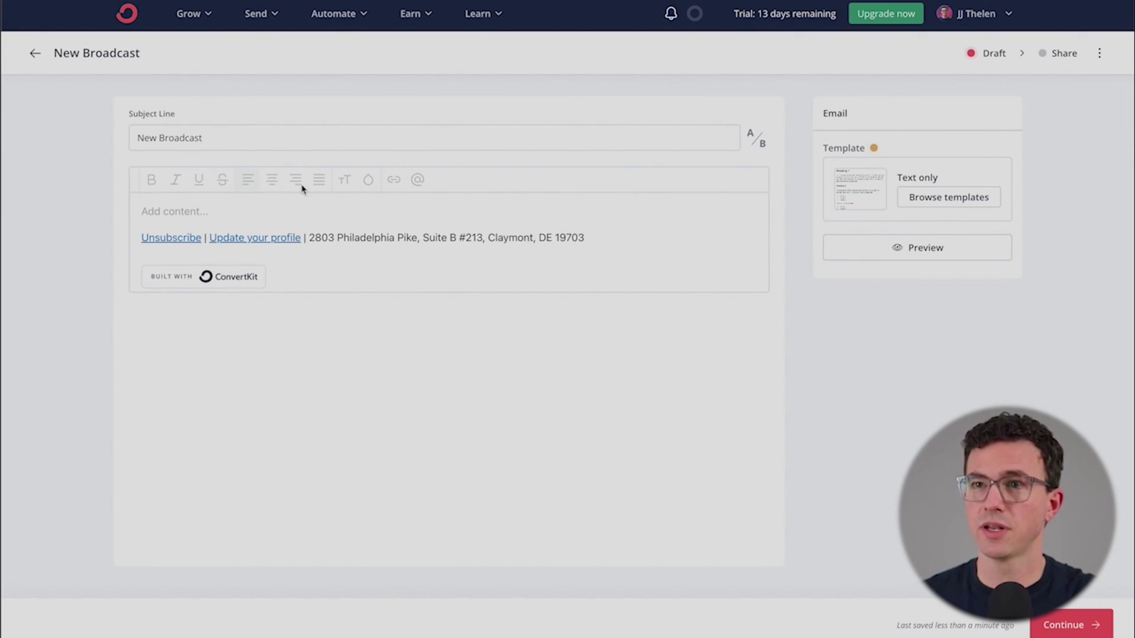
Step: Set the subject to 'Start Investing' with A/B variant 'How to Start Investing'
drag(237, 135, 92, 131)
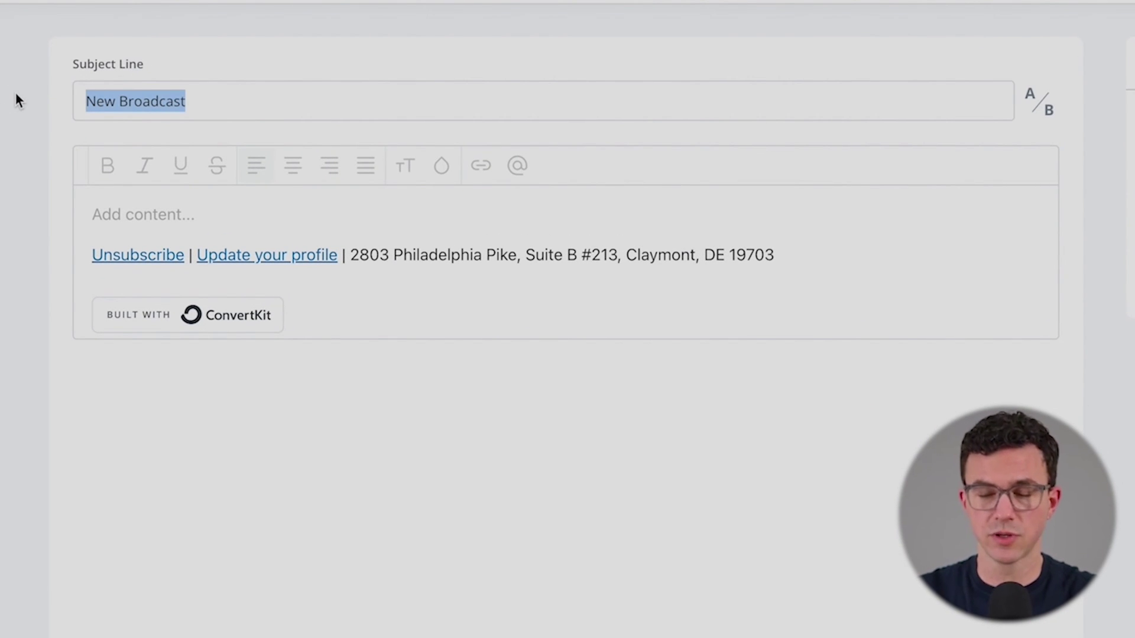
text(Sta)
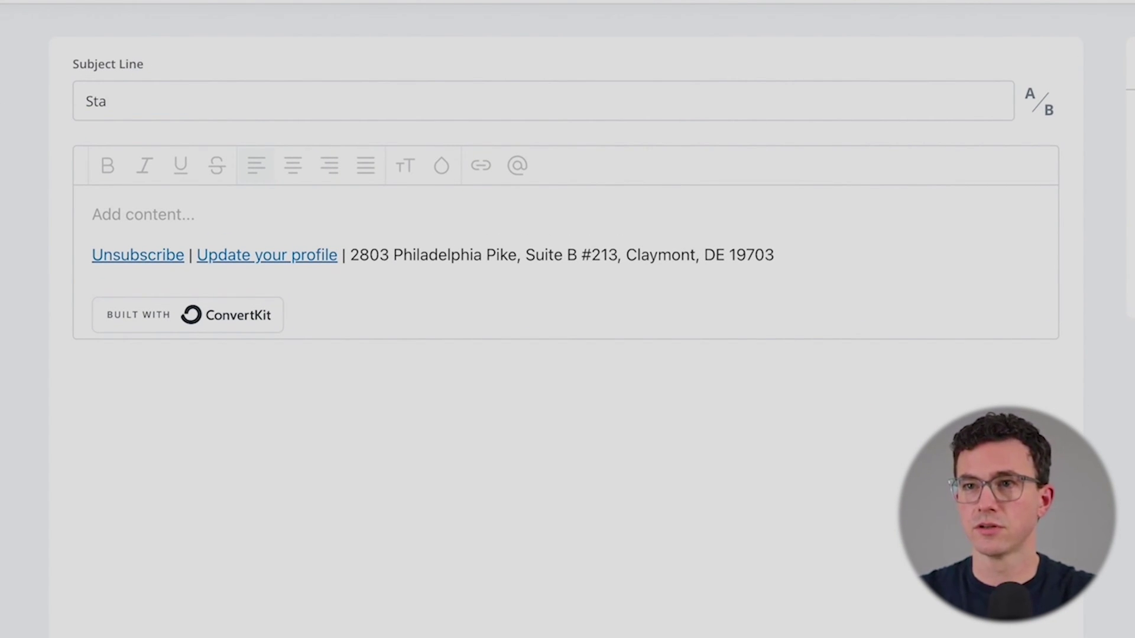
text(tt Investing)
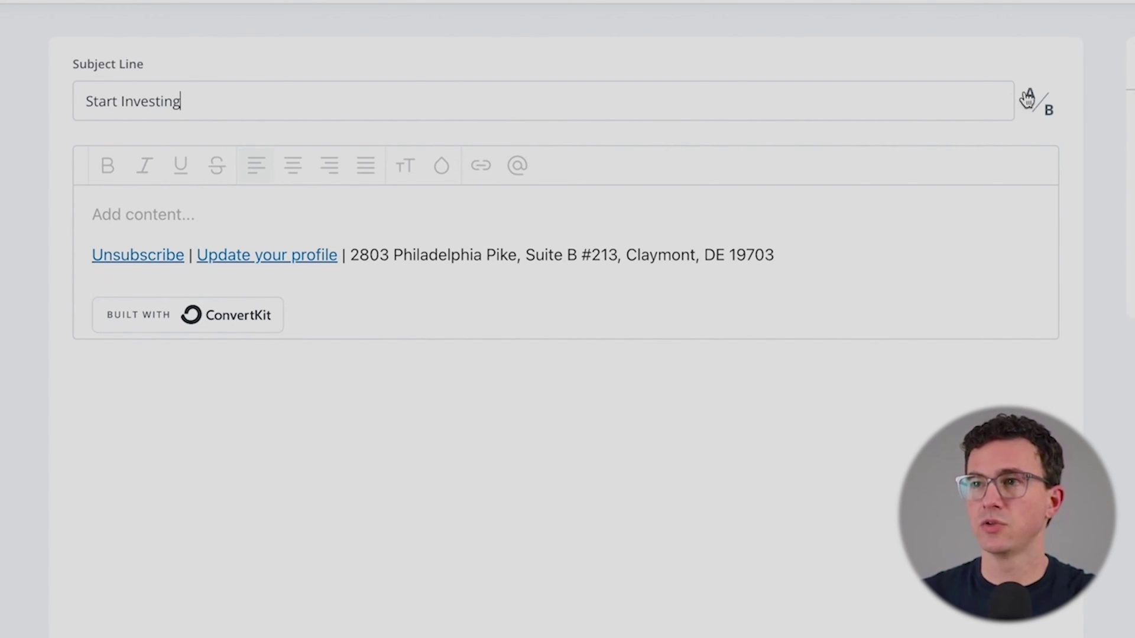
click(1035, 103)
click(268, 155)
text(How to Start Investing)
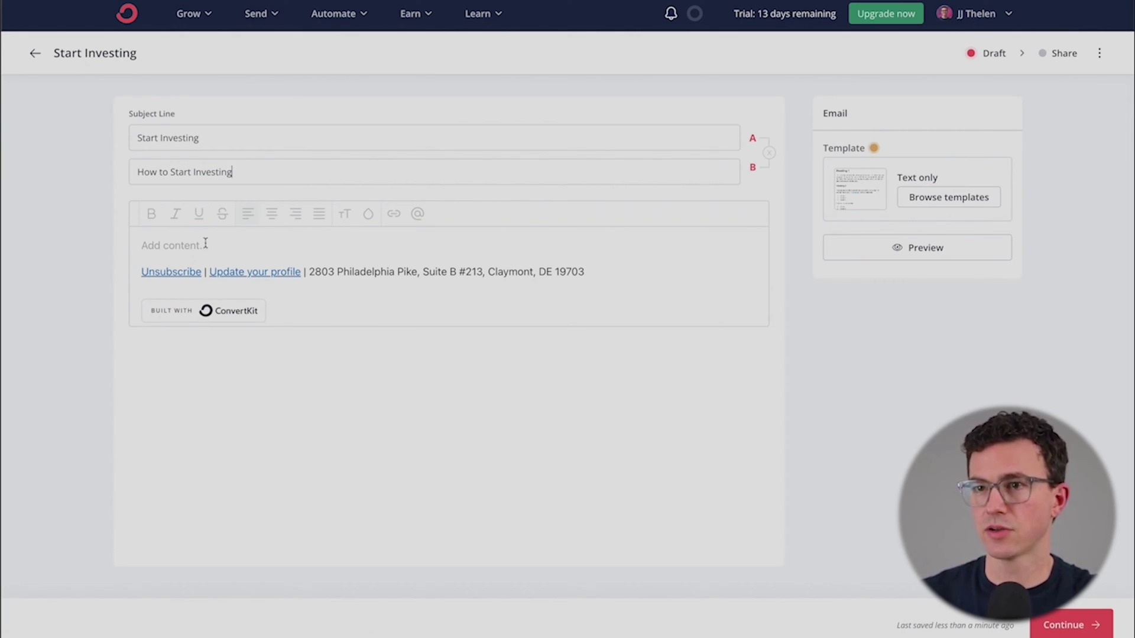
Step: Start the body with 'Hi' followed by the subscriber's first name and a comma
click(205, 245)
text(Hi)
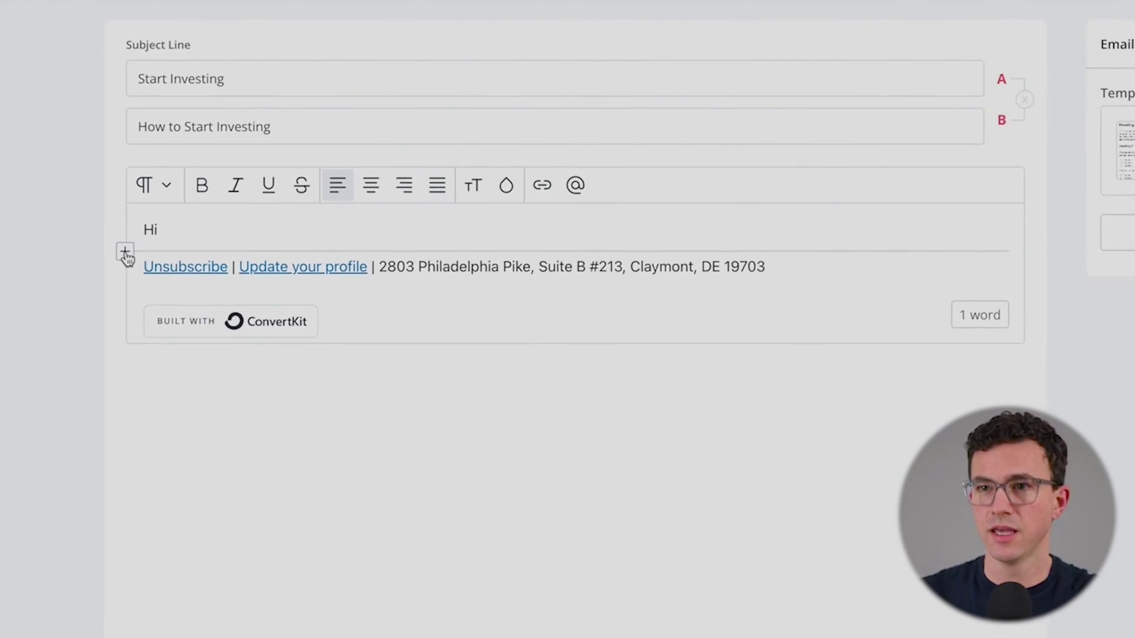
click(125, 254)
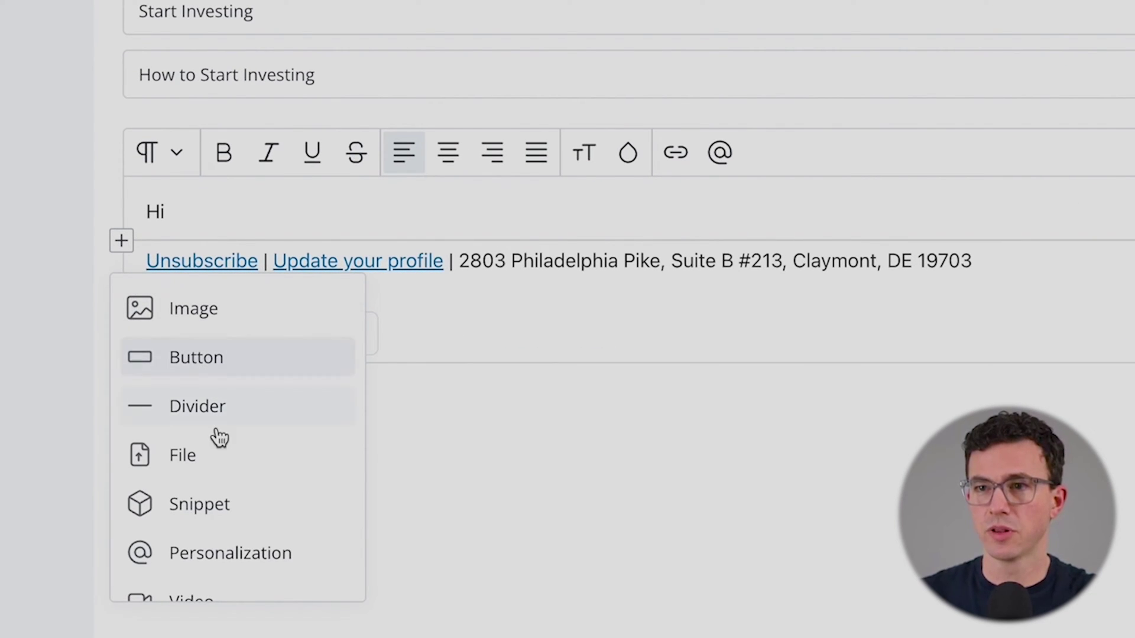
click(208, 553)
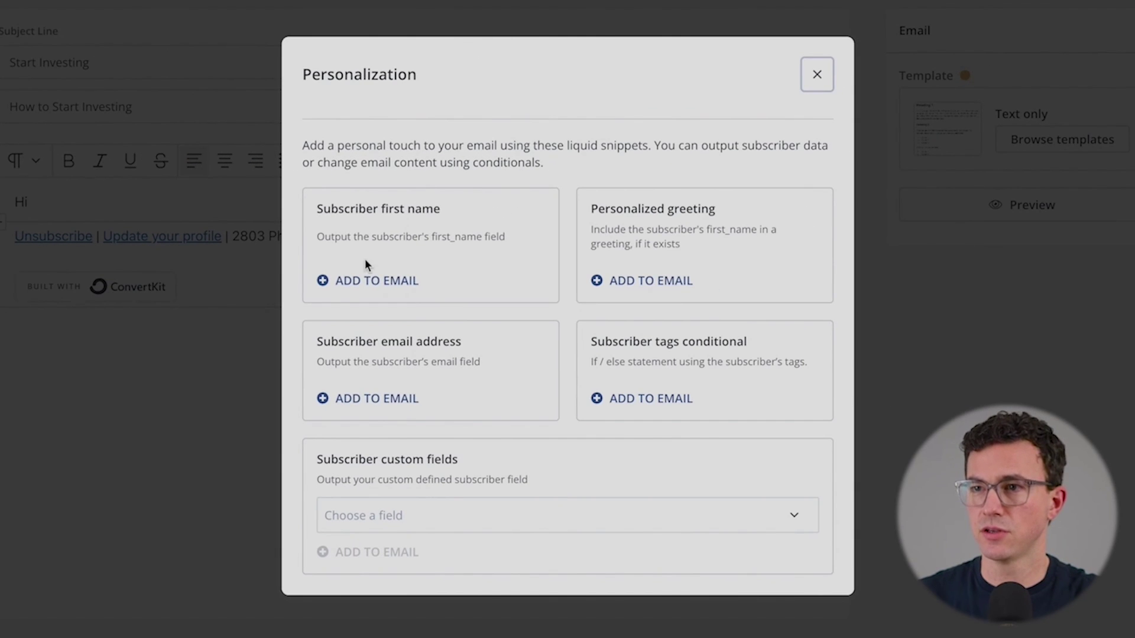
click(363, 280)
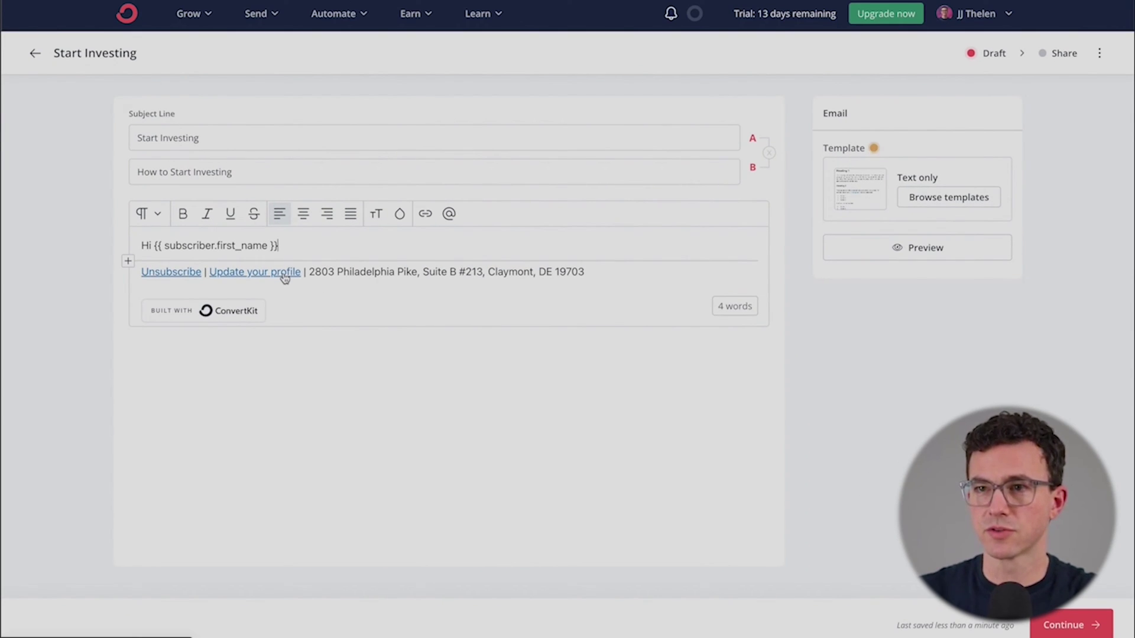
text(,)
Step: Add the line 'Here's the new video, hope you like it.' and a 'Best, Jeff' sign-off
key(Return)
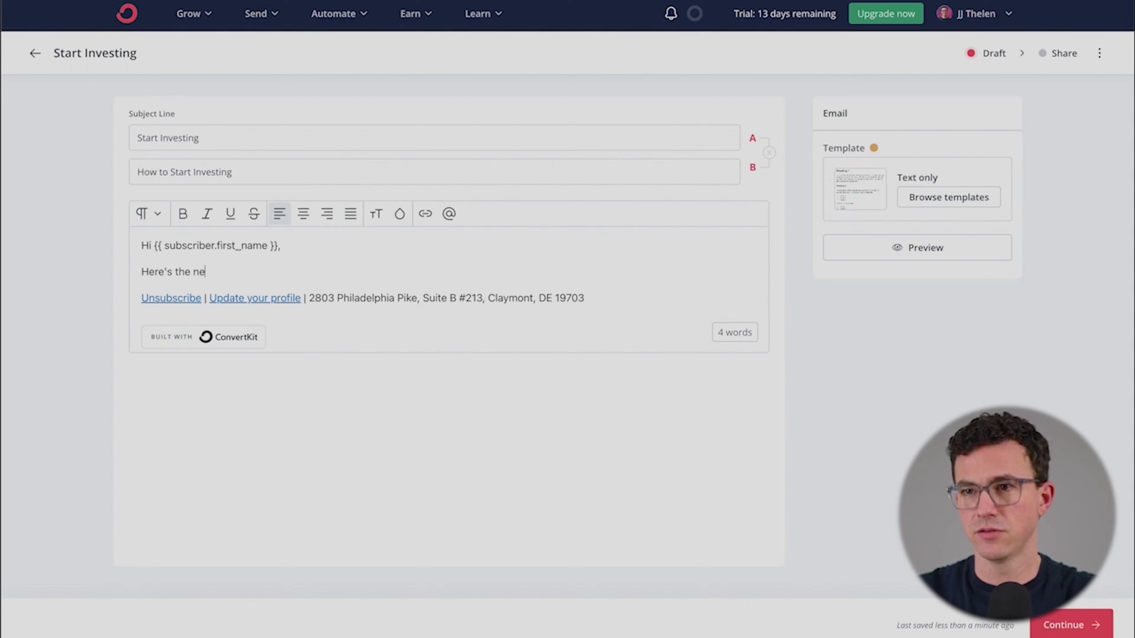
text(Here's the new video, hope you like it.)
key(Return)
text(Best,)
key(Return)
text(Jeff)
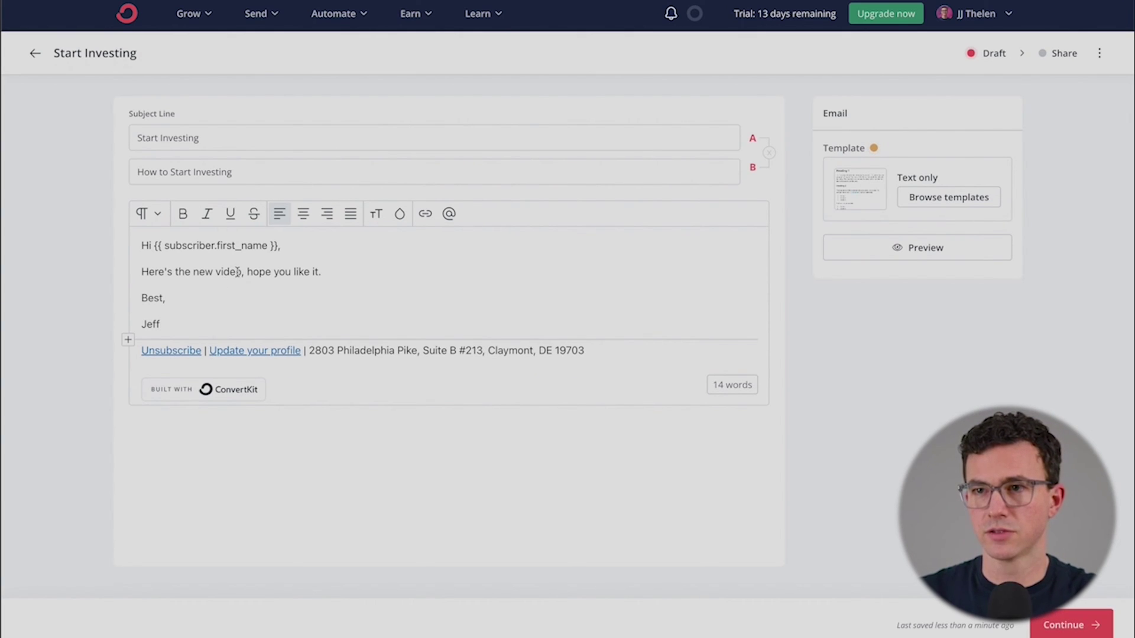
Step: Link 'video' to the YouTube URL tagging clickers Automate Finances, and add a blank line before 'Best,'
drag(239, 272, 215, 272)
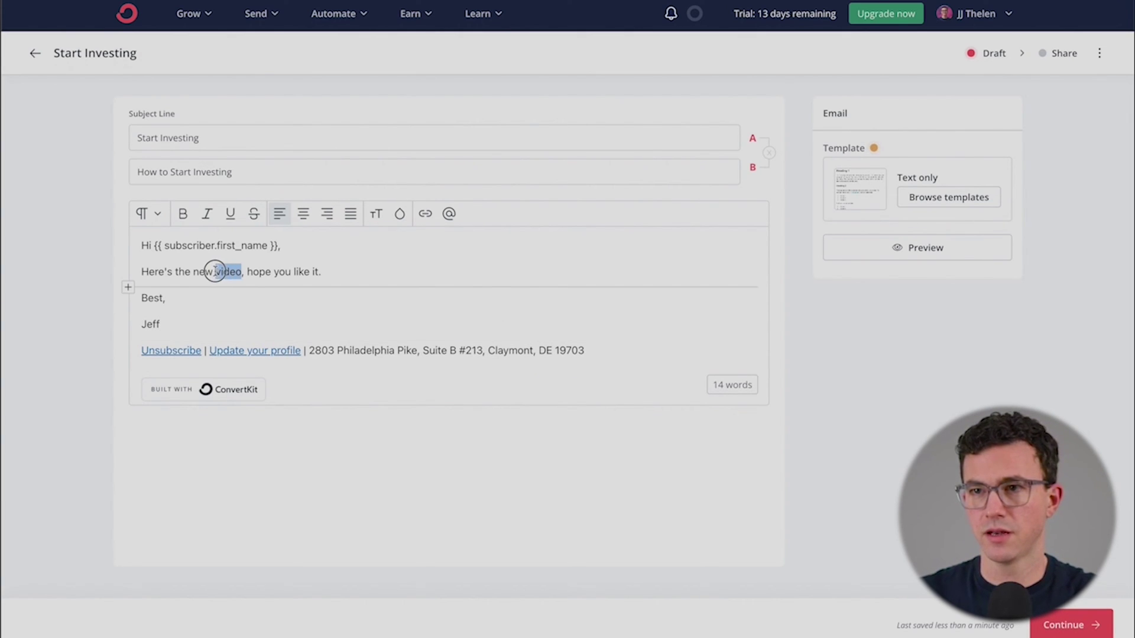
click(417, 218)
text(https://youtu.be/zDM6c_eXS4Y)
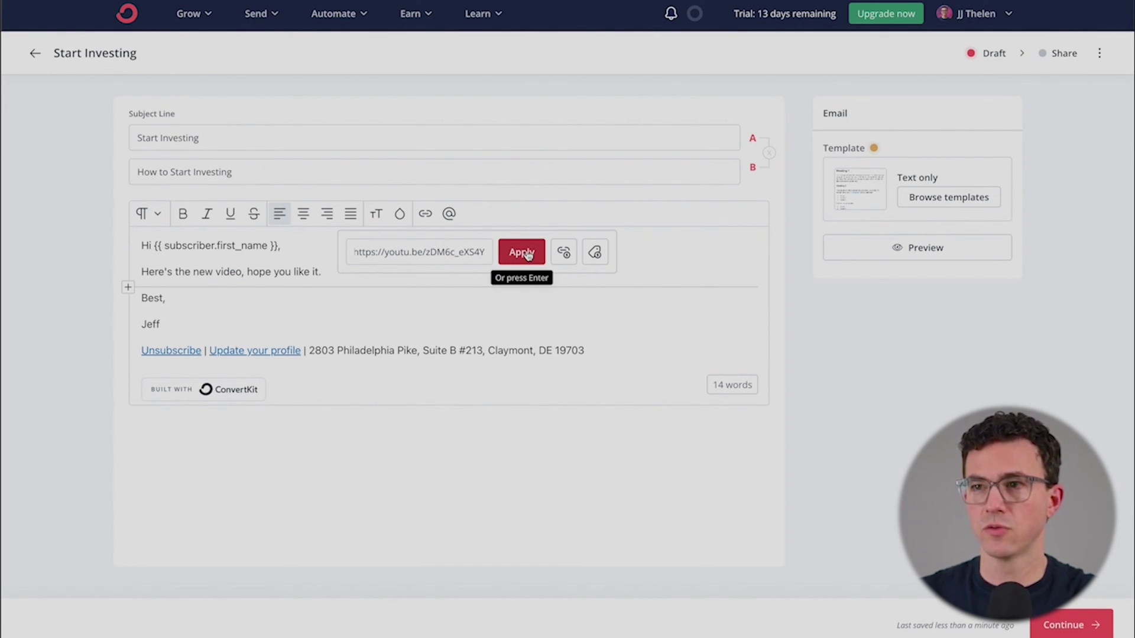
click(595, 253)
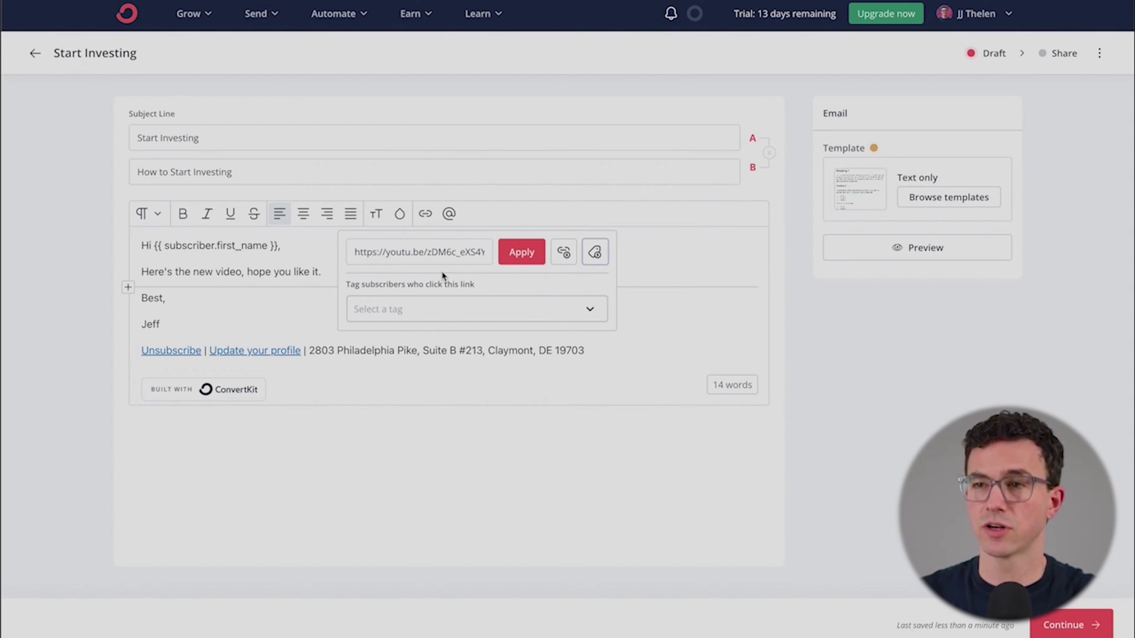
click(440, 308)
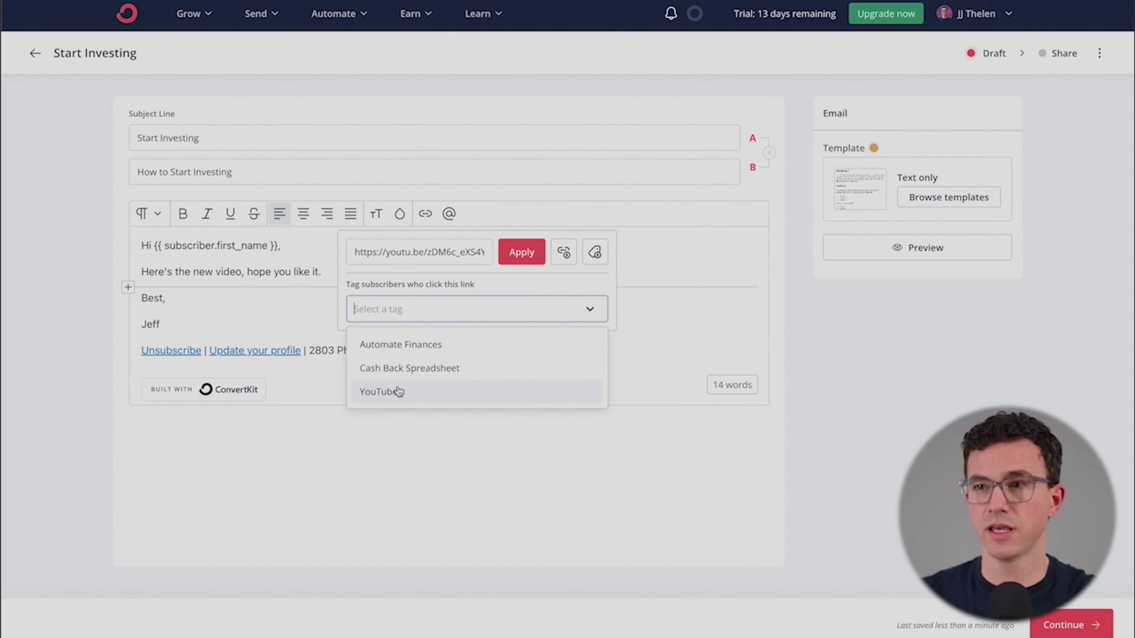
click(409, 349)
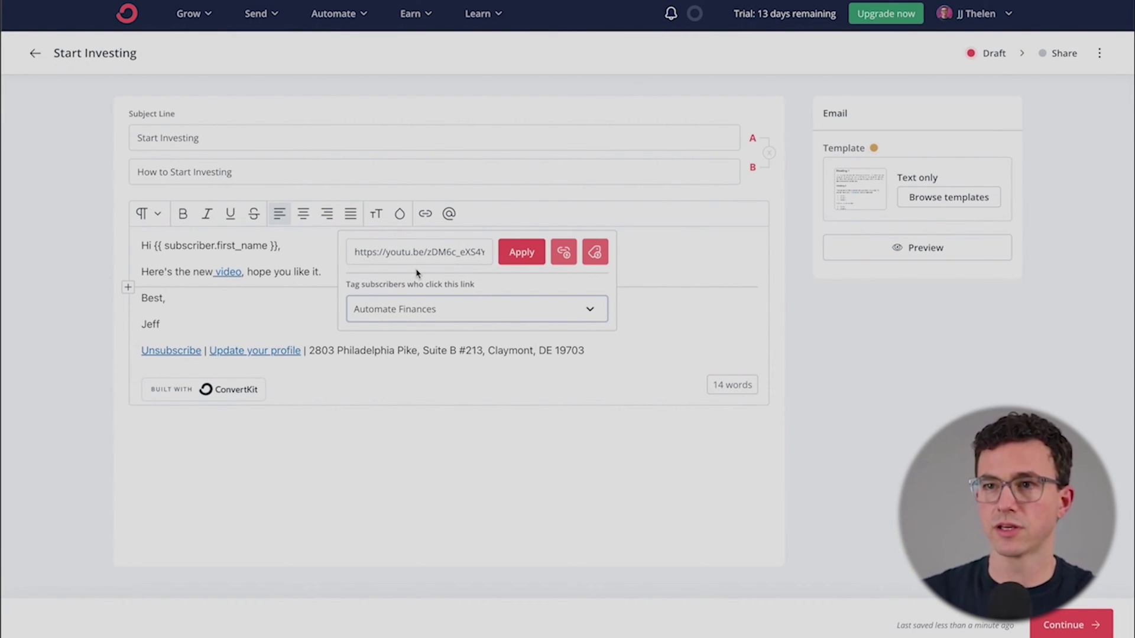
click(224, 349)
click(369, 273)
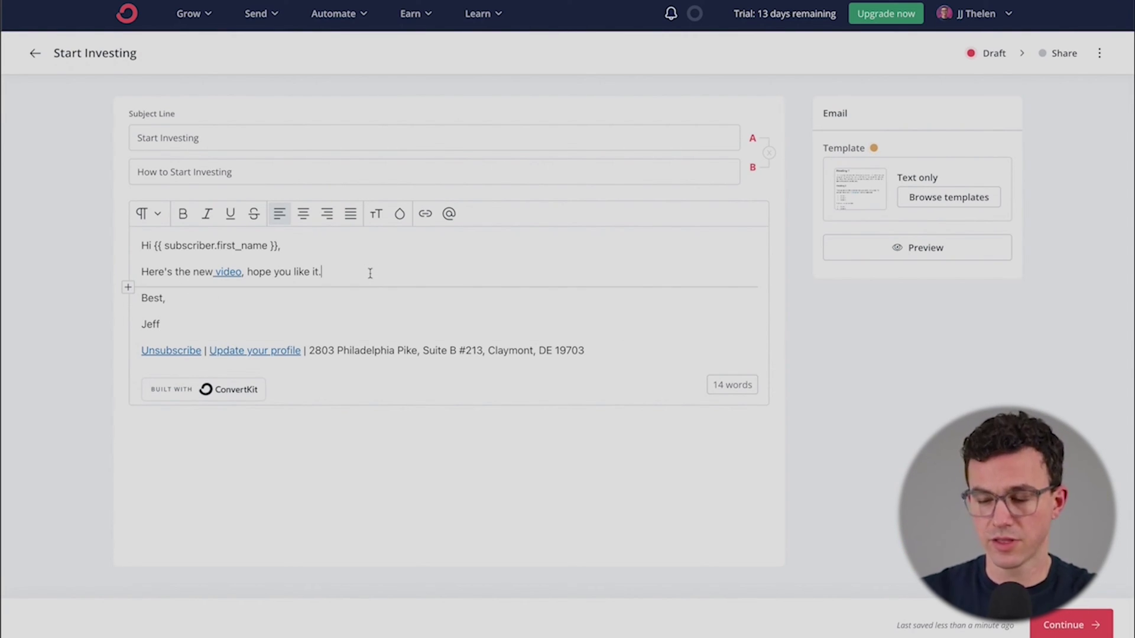
key(Return)
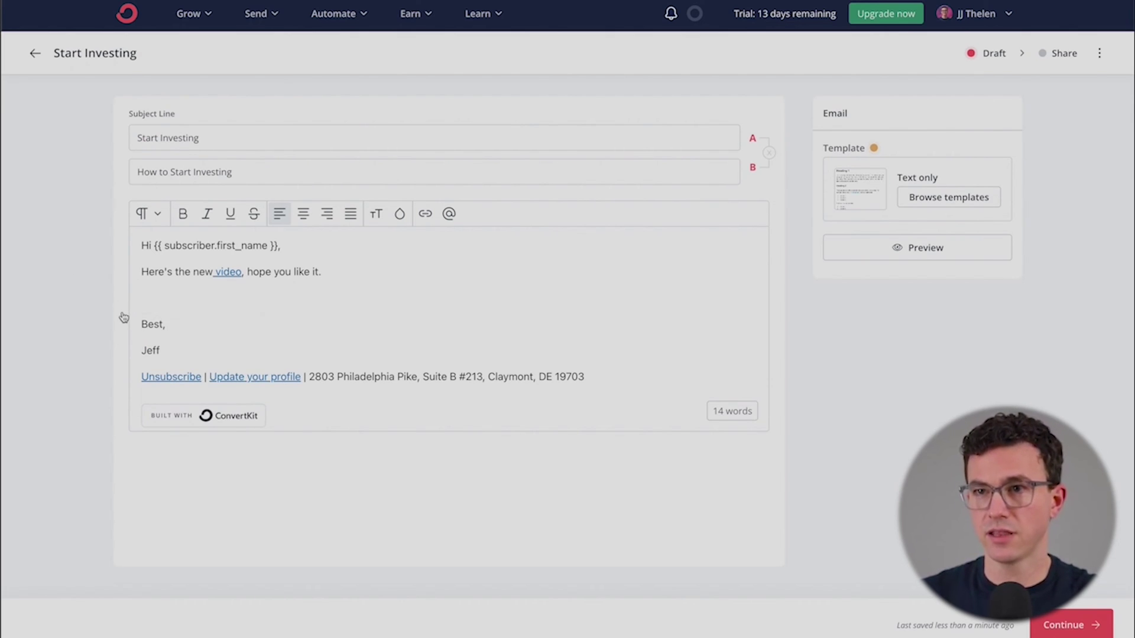
Step: Insert an image block and upload 'How to start dividend investing.png' from Finder into it
click(127, 315)
click(155, 349)
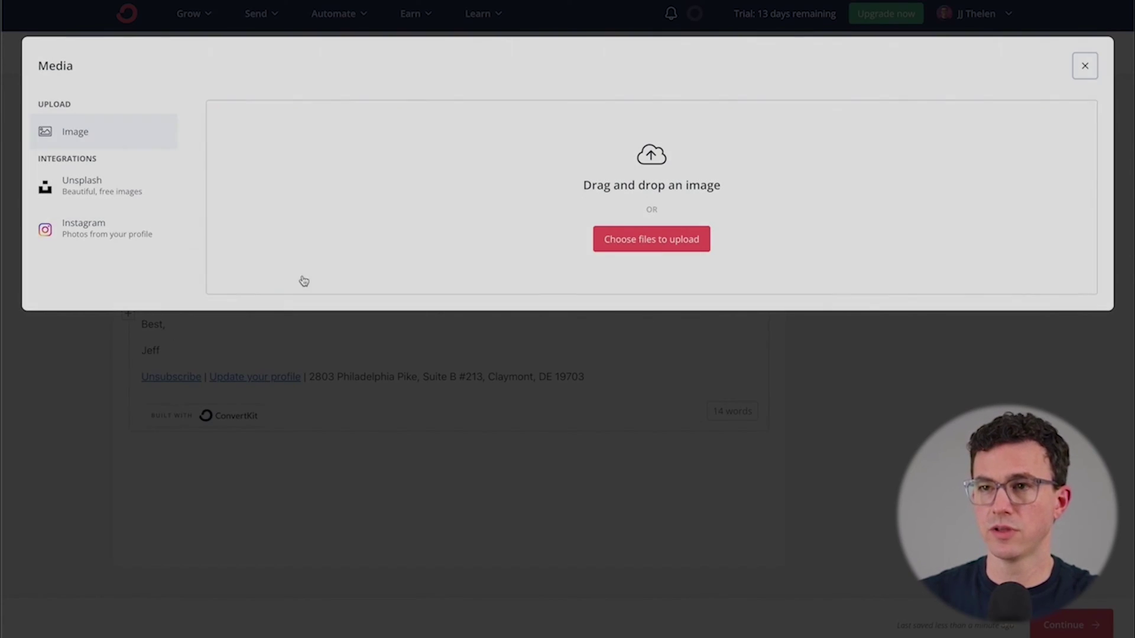
key(super+Tab)
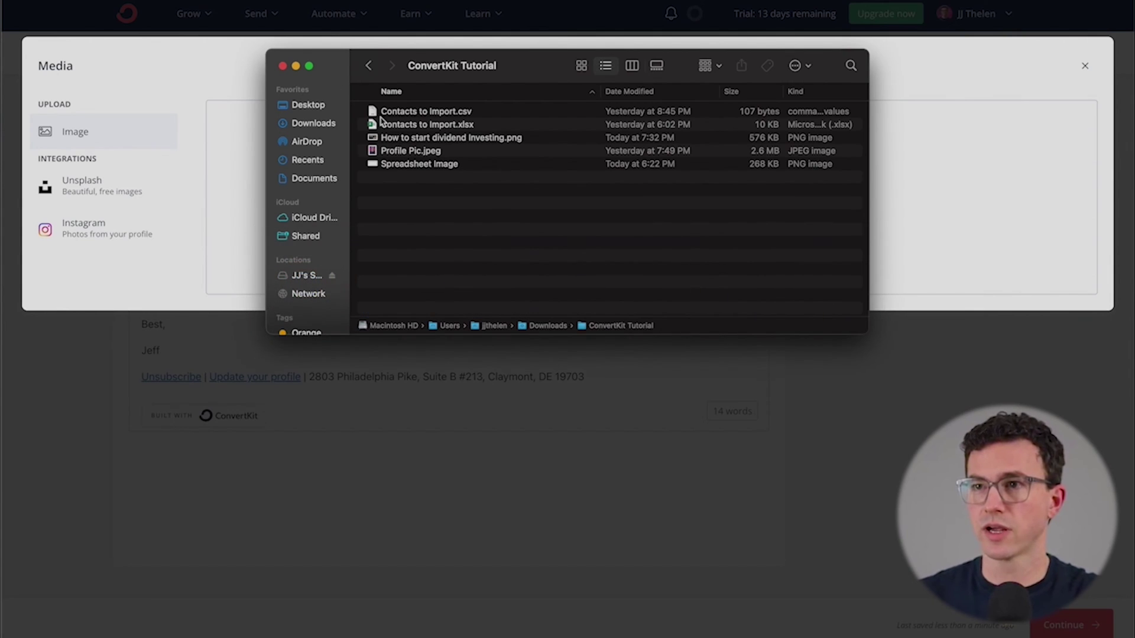
click(429, 142)
drag(453, 74, 689, 76)
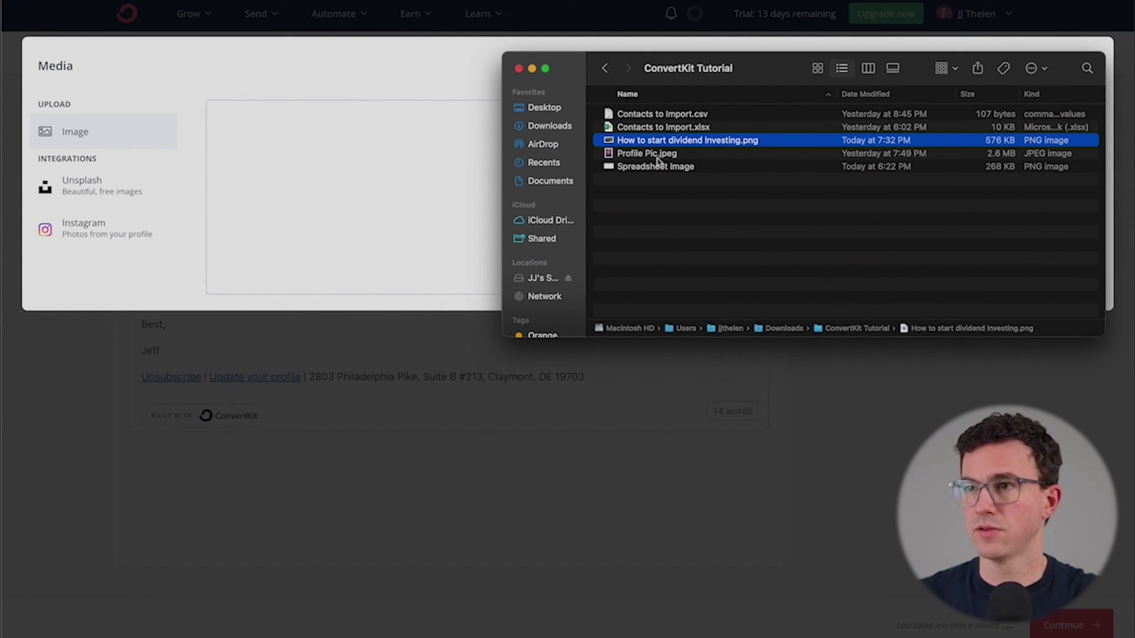
drag(661, 142, 357, 165)
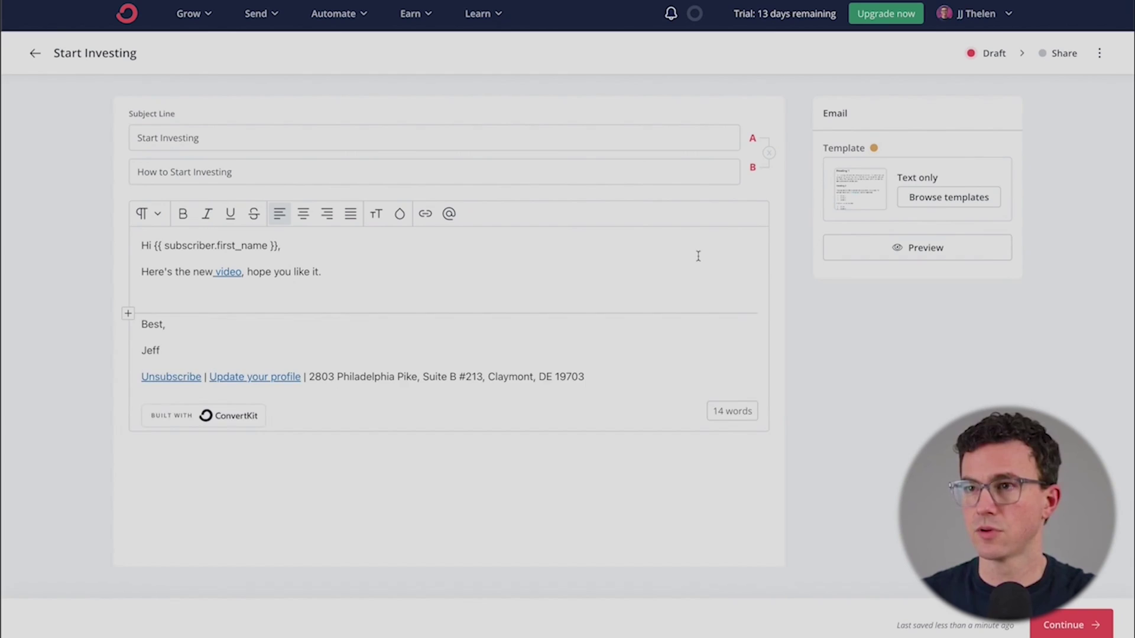
Step: Set the thumbnail width to 400, align it left, and remove the empty line above it
click(492, 375)
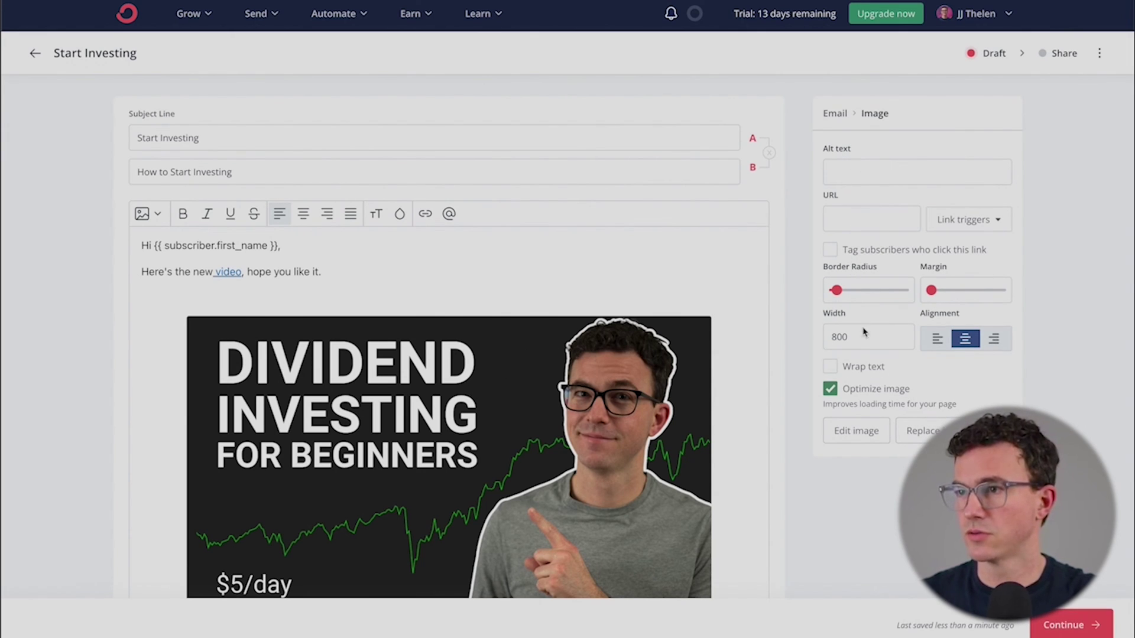
drag(839, 337, 821, 340)
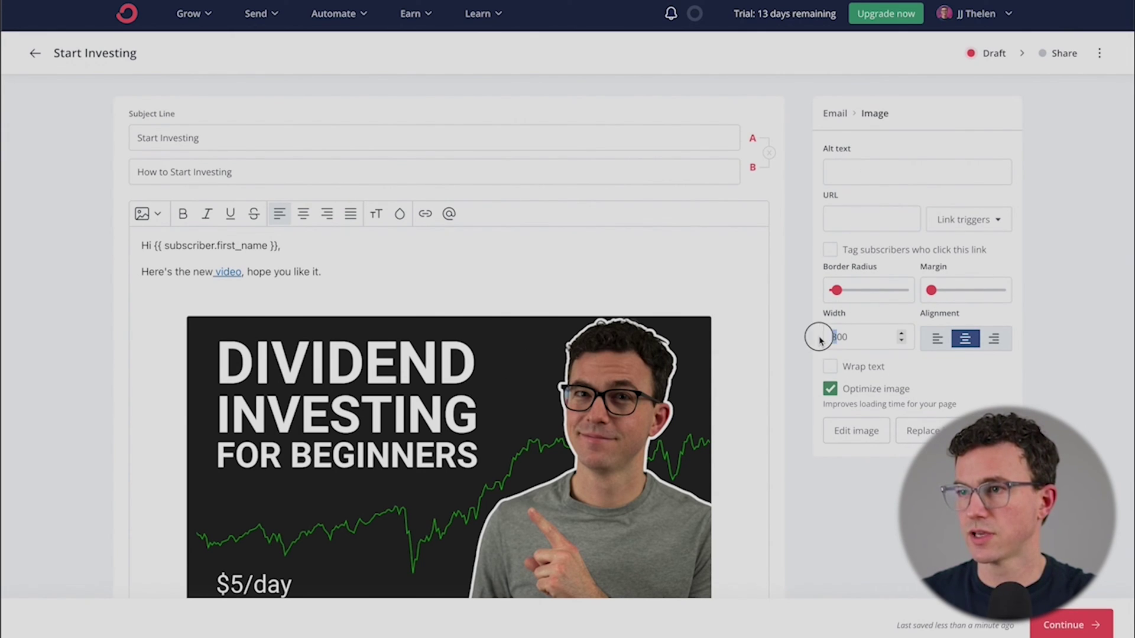
text(4)
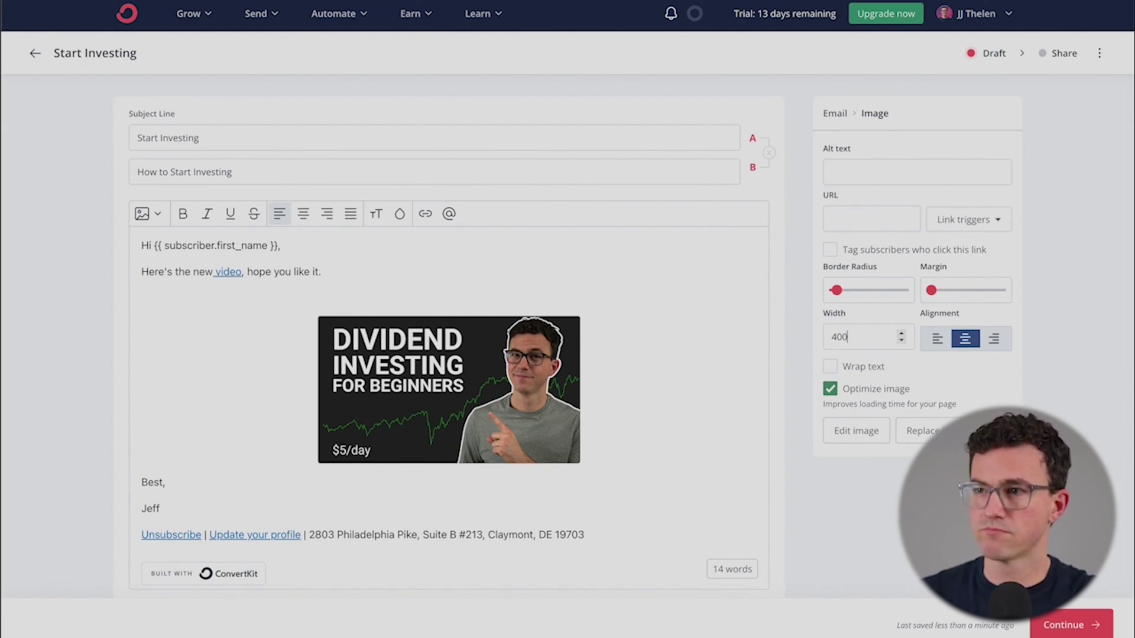
click(937, 340)
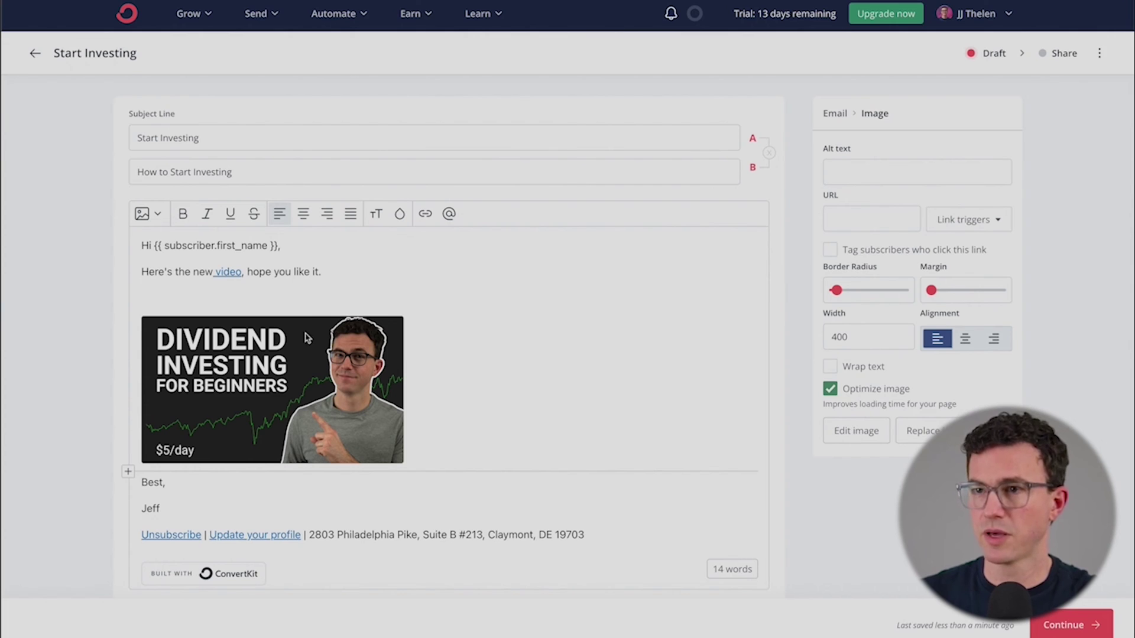
click(292, 296)
key(BackSpace)
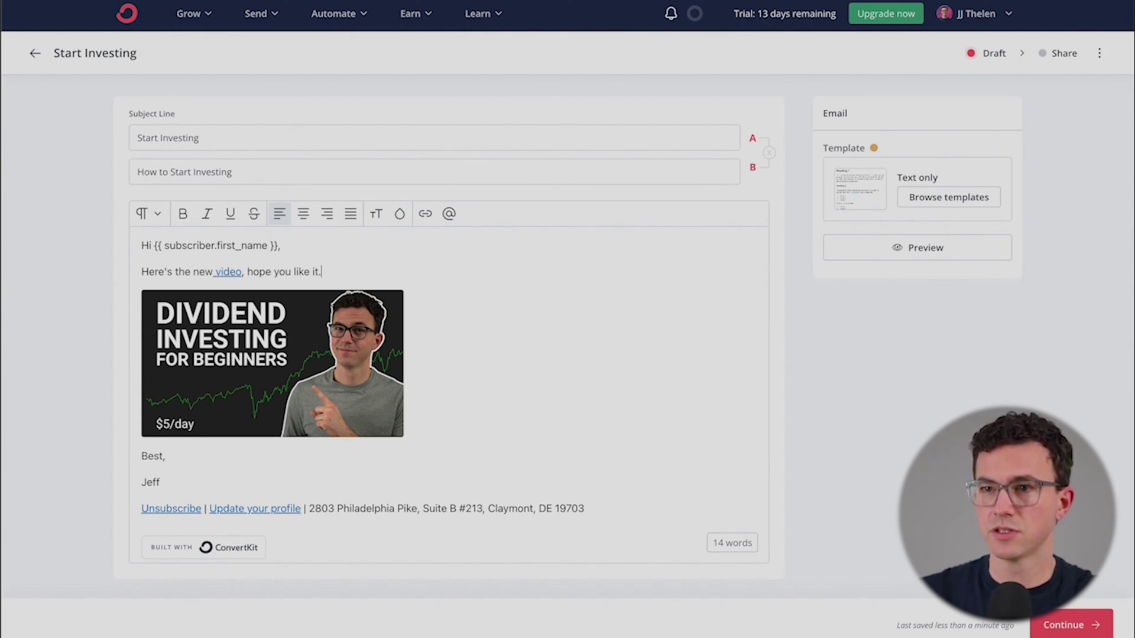
Step: Link the thumbnail image to the pasted youtu.be video URL
click(272, 337)
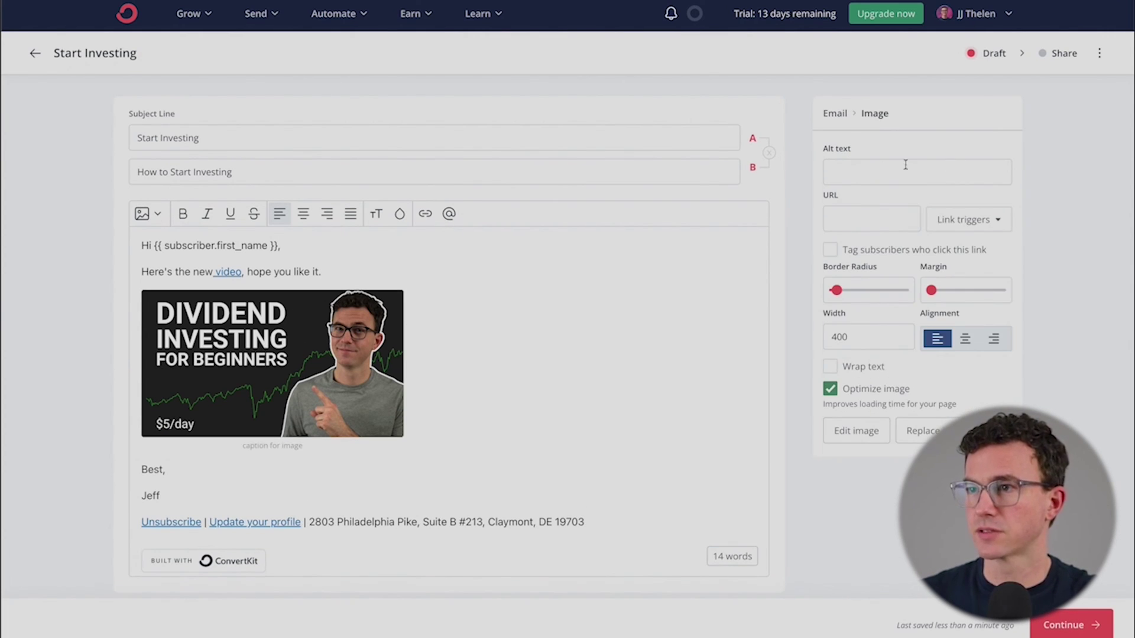
click(852, 215)
key(ctrl+v)
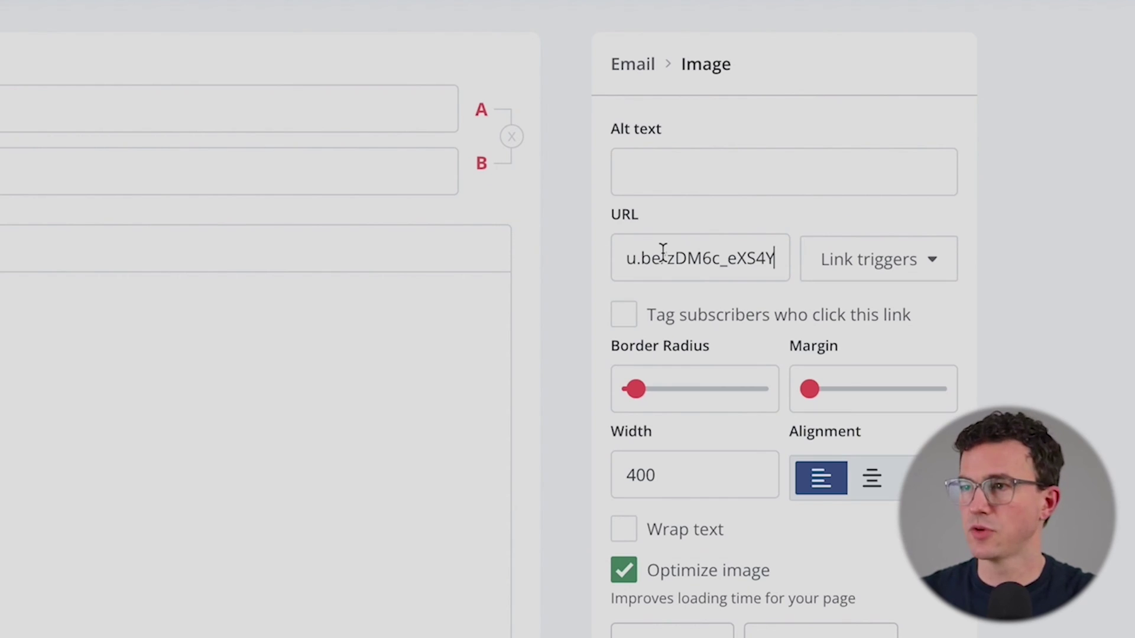
click(356, 446)
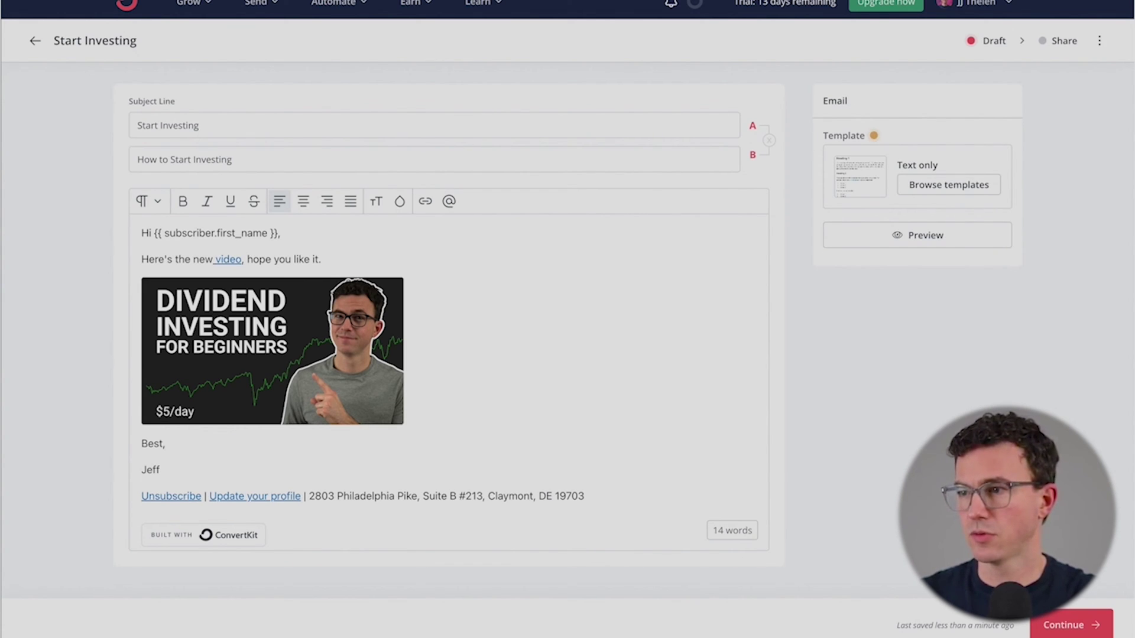
Step: Continue to the broadcast's sending settings and choose the TheFigCo sender address
click(1075, 635)
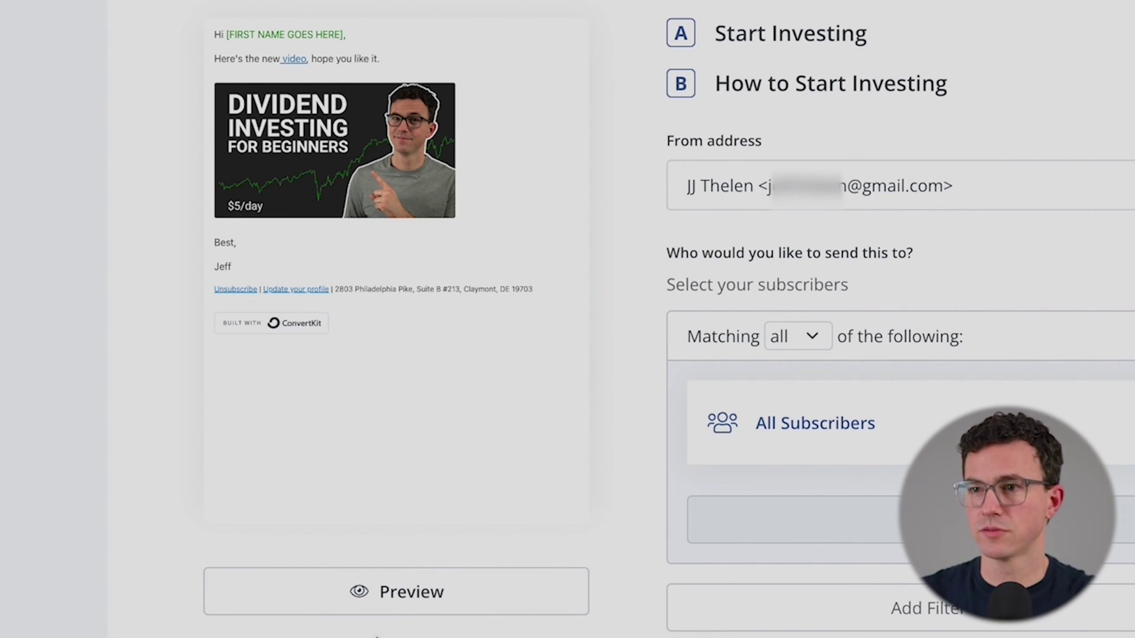
click(893, 203)
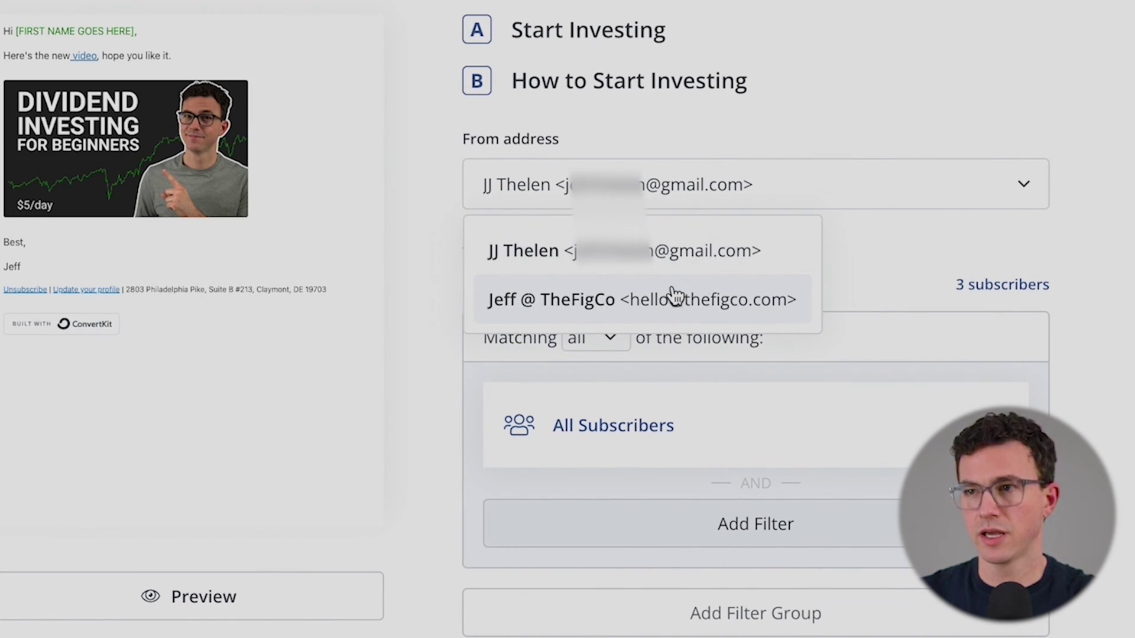
click(875, 298)
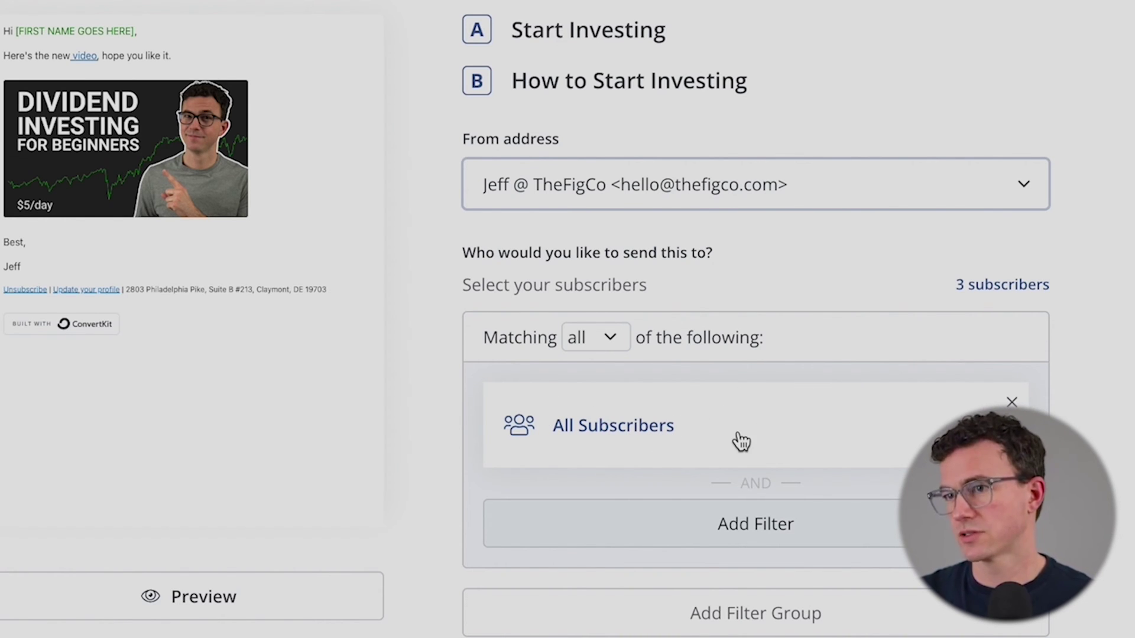
scroll(625, 422, down, 6)
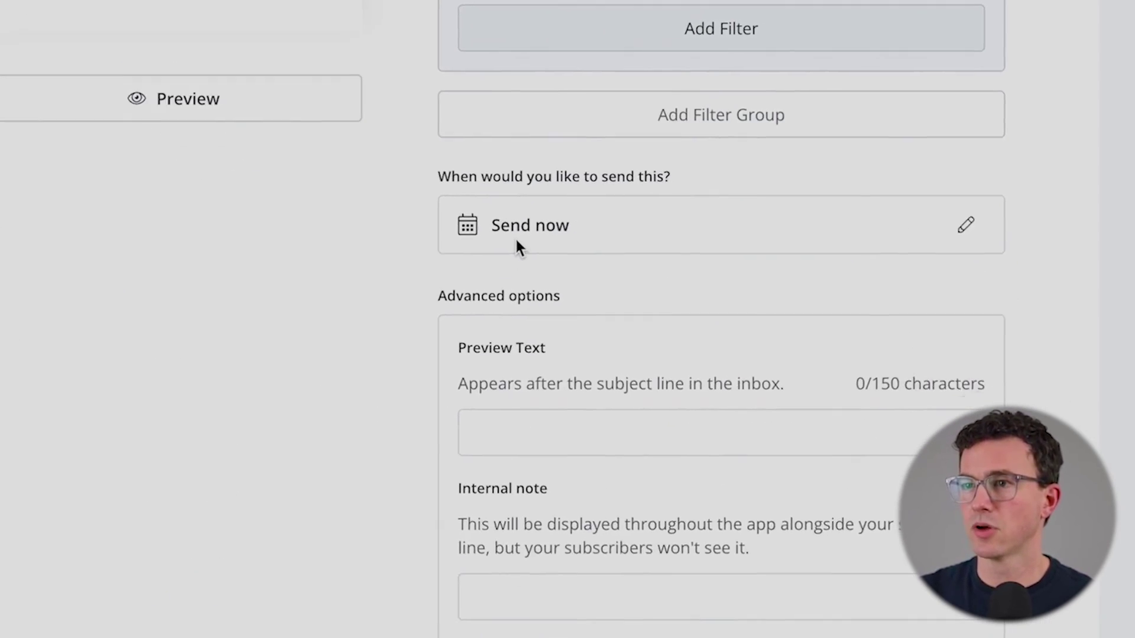
click(936, 123)
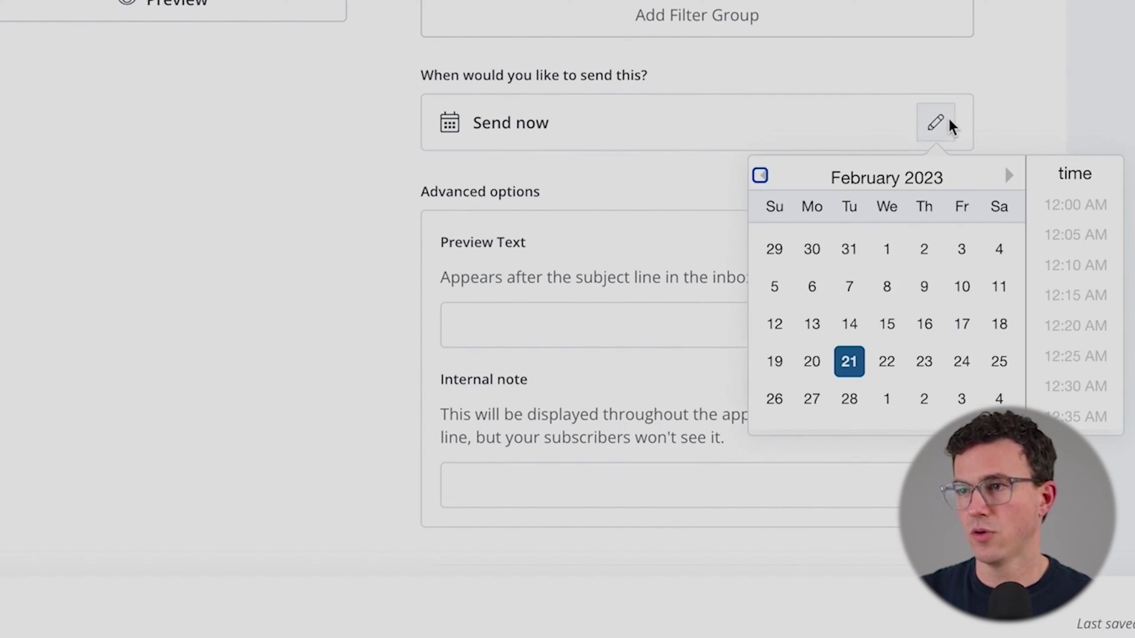
click(246, 183)
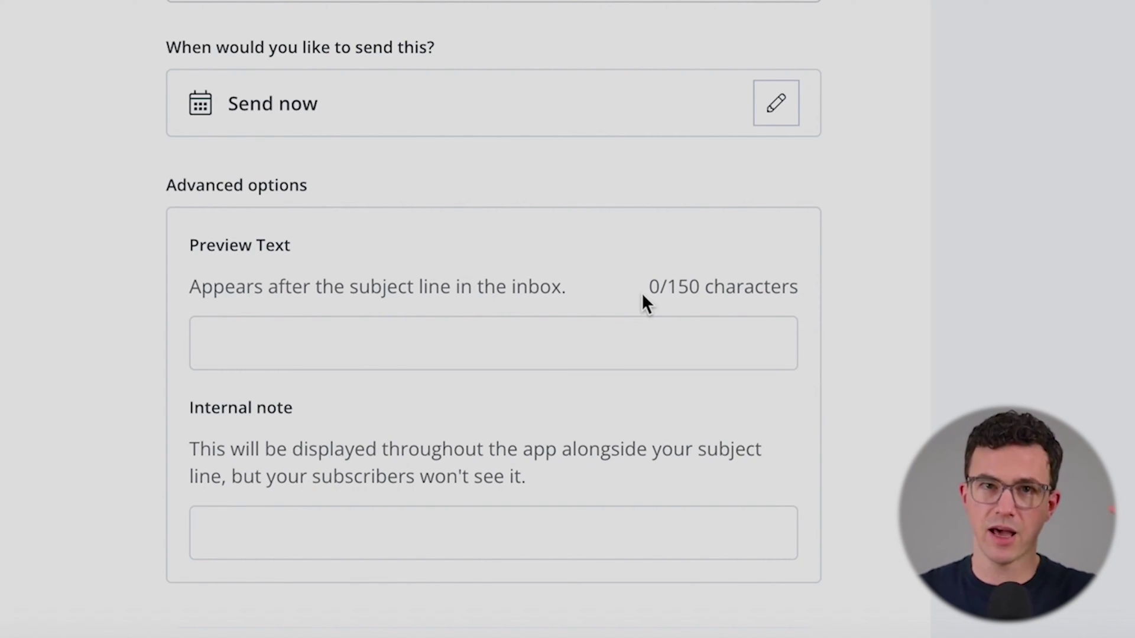
scroll(491, 357, down, 2)
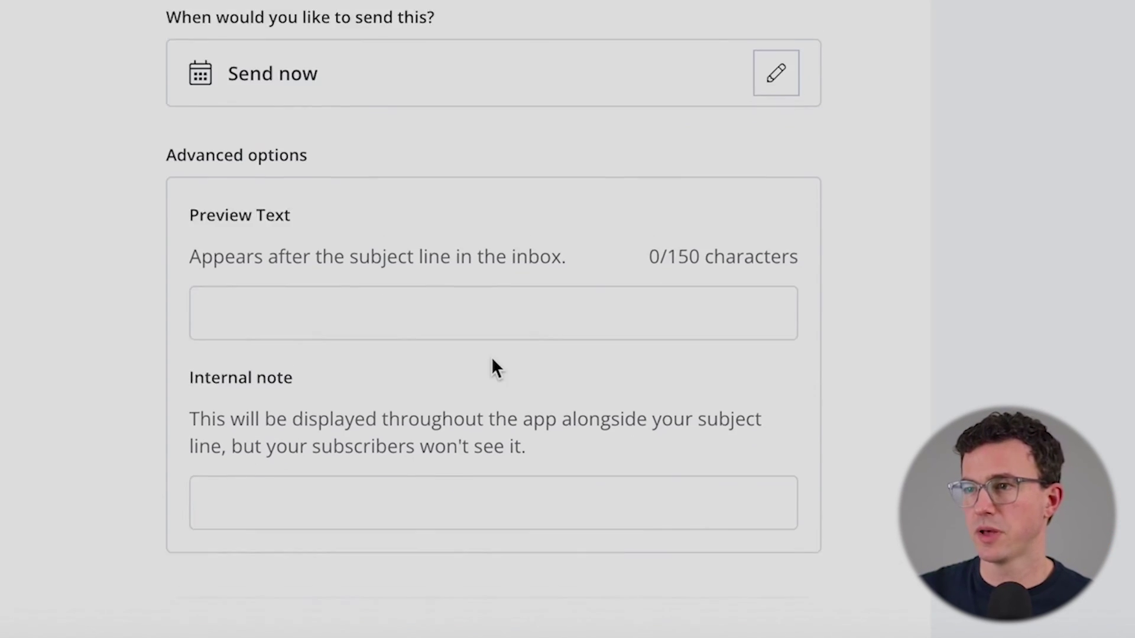
drag(660, 186, 698, 178)
scroll(347, 317, down, 3)
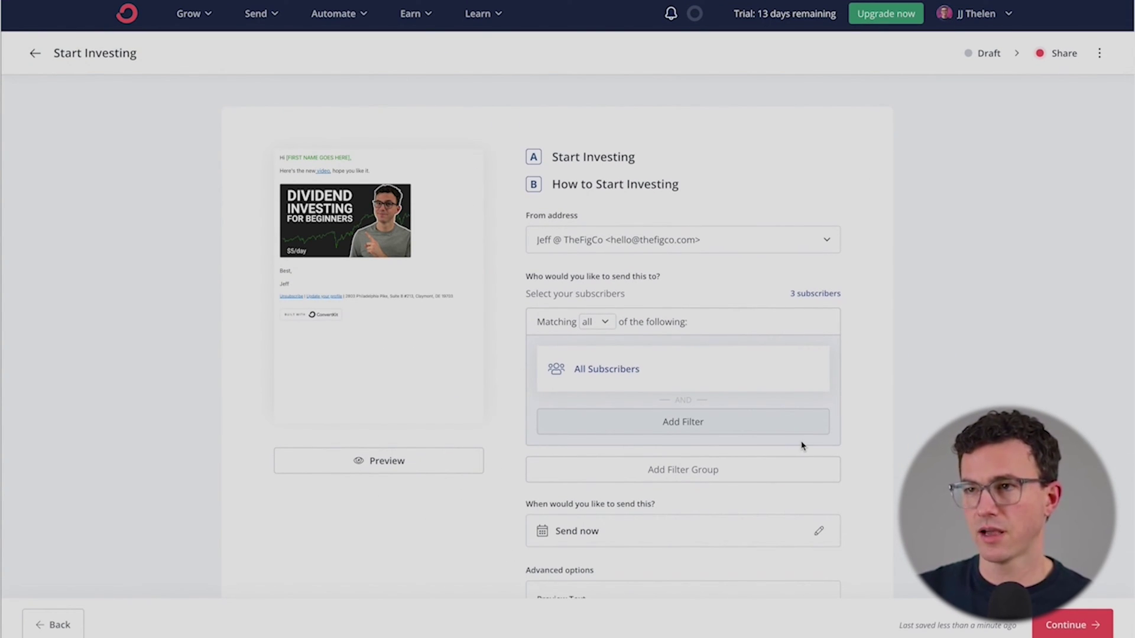
scroll(801, 444, down, 5)
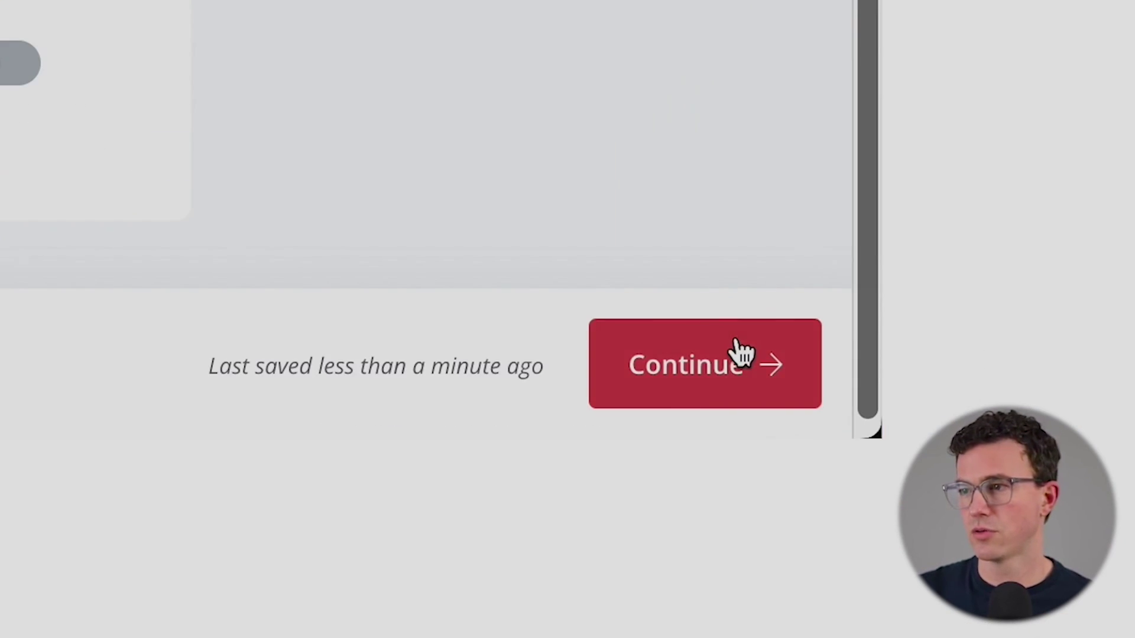
Step: Continue past the sending settings and confirm Send Broadcast to all 3 subscribers
click(740, 352)
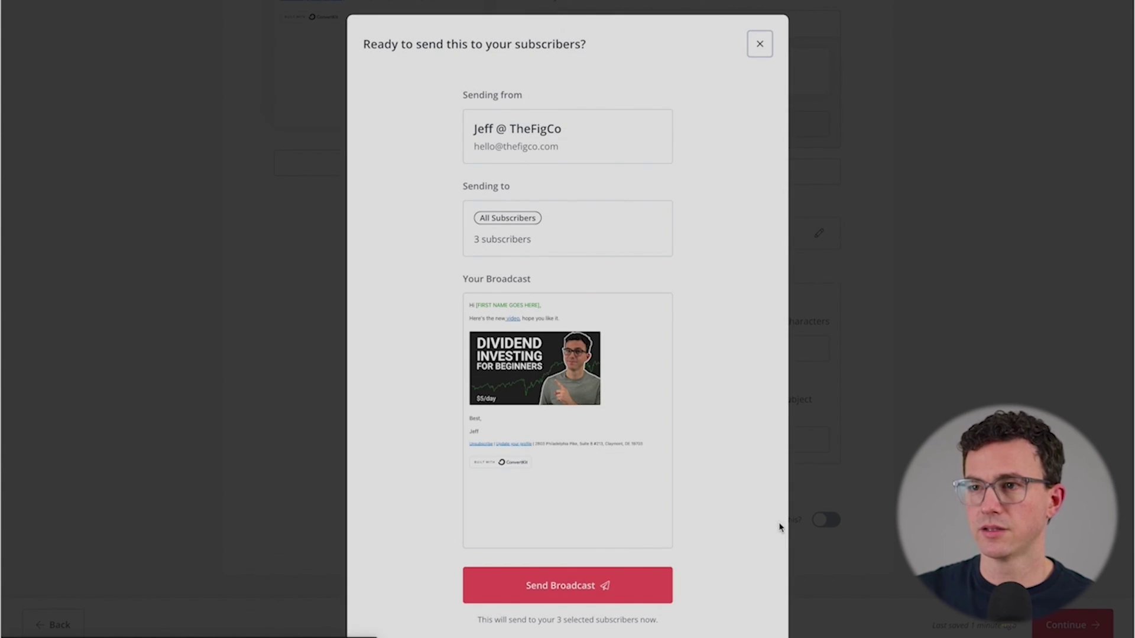
scroll(777, 385, down, 3)
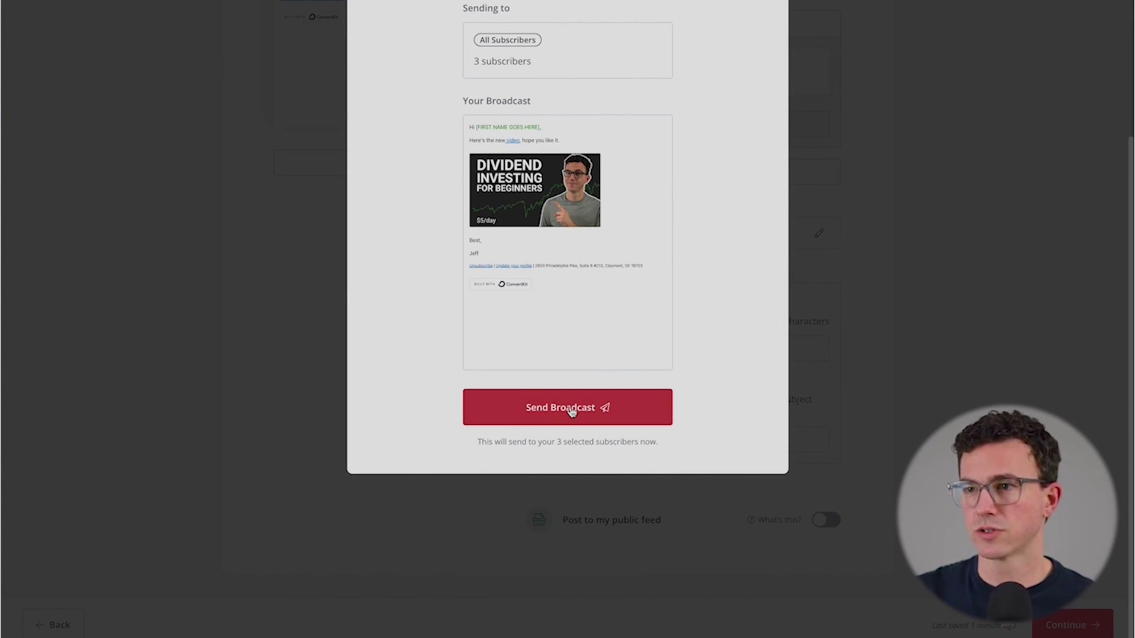
click(574, 513)
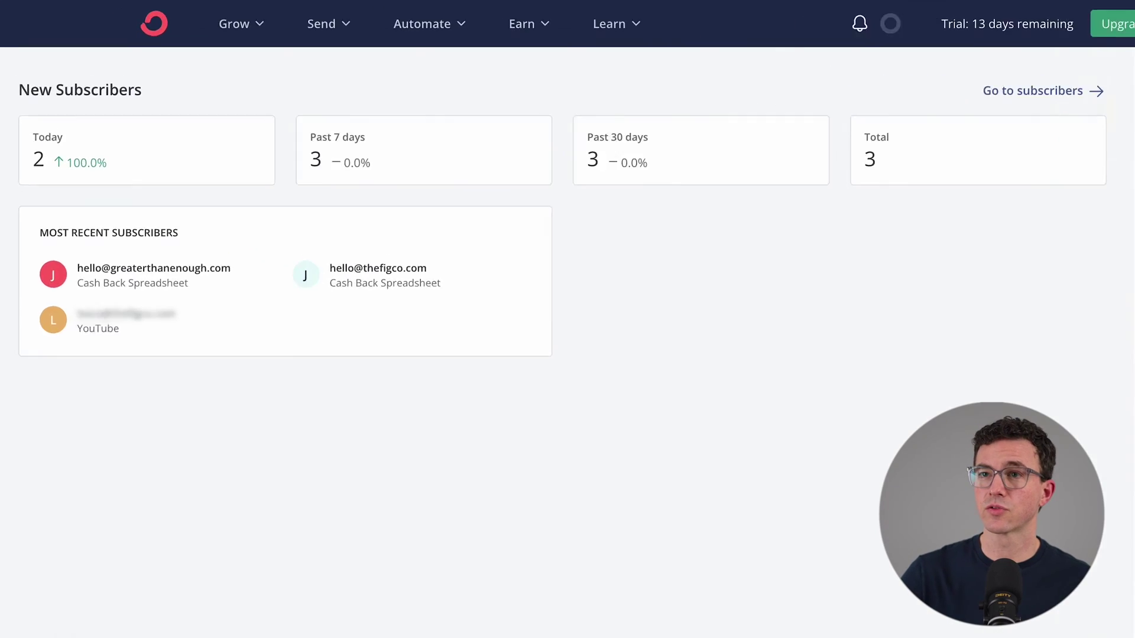
Step: From the landing pages and forms list, create a new Landing Page and browse the template grid
click(385, 47)
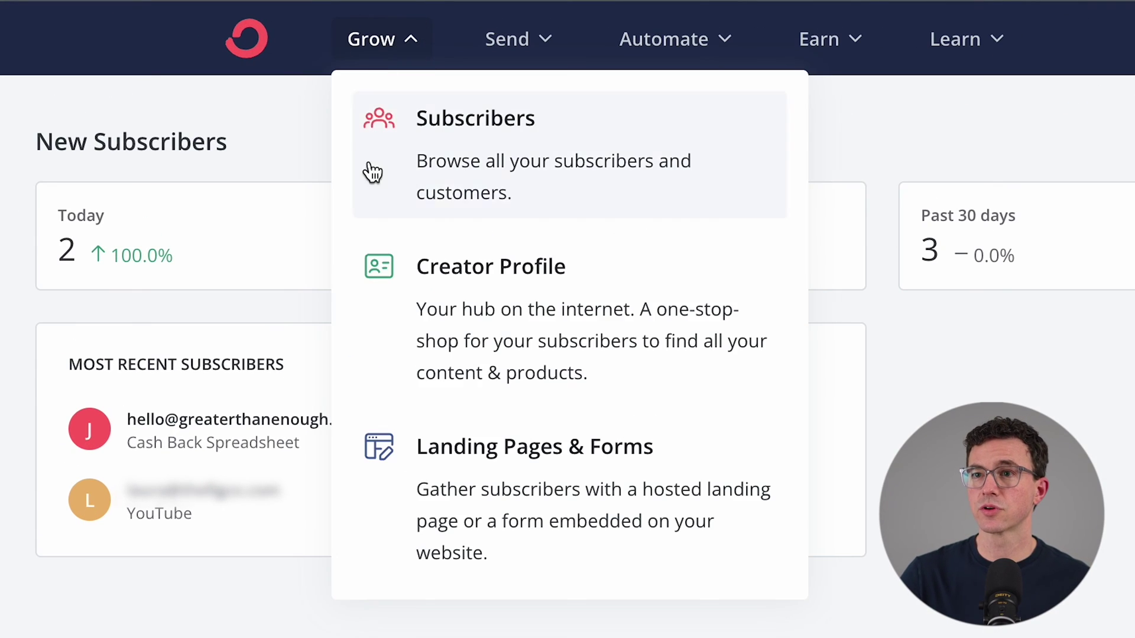
click(538, 454)
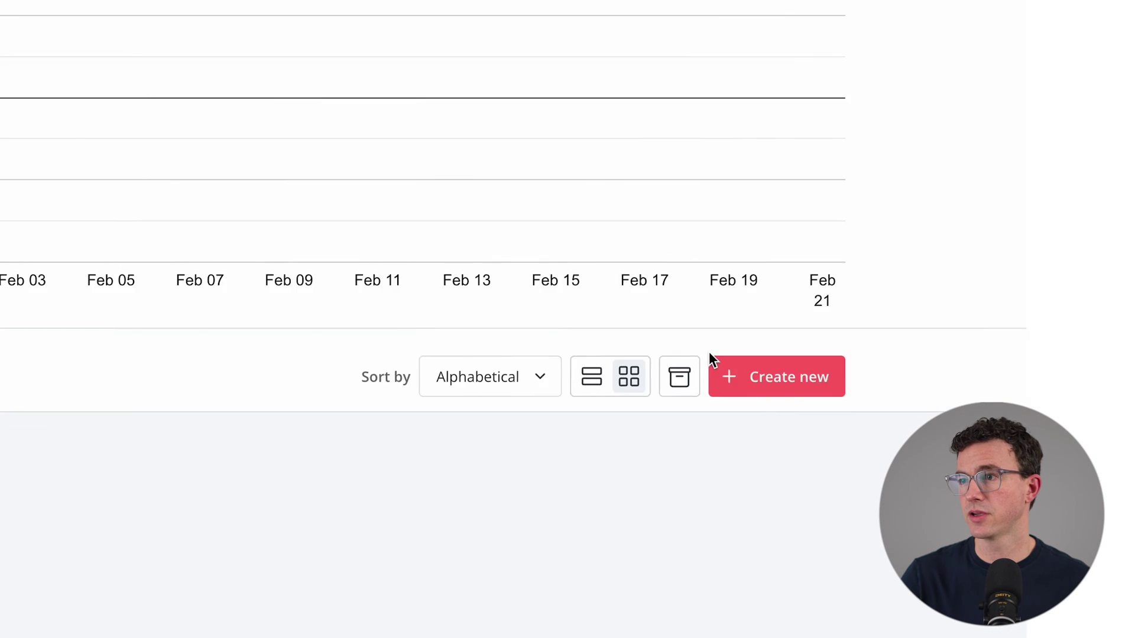
click(695, 377)
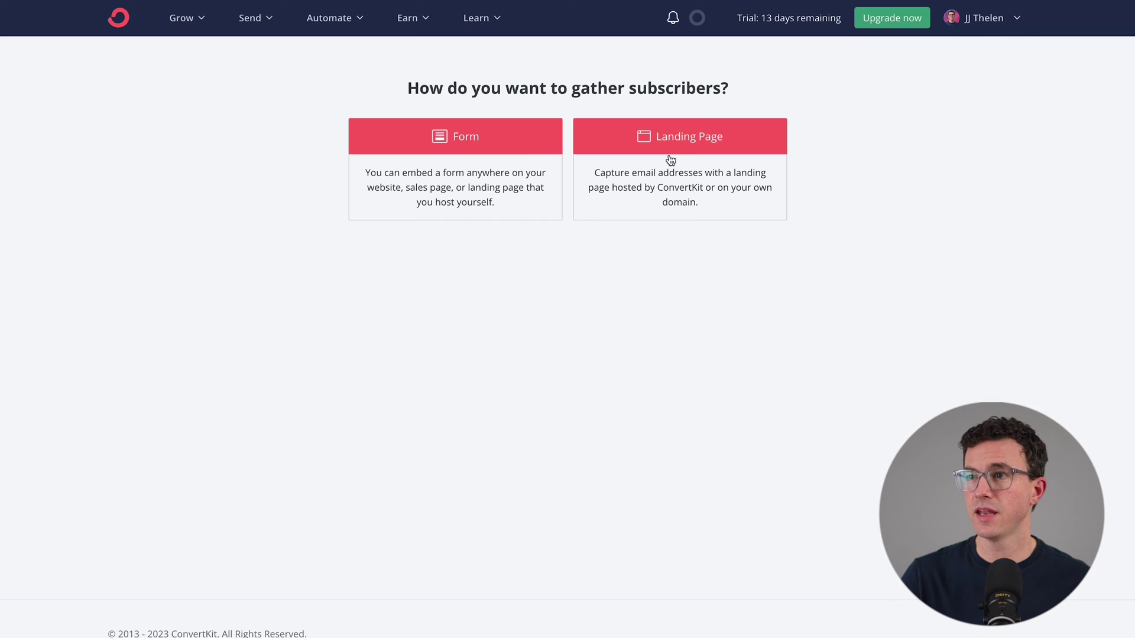
click(666, 143)
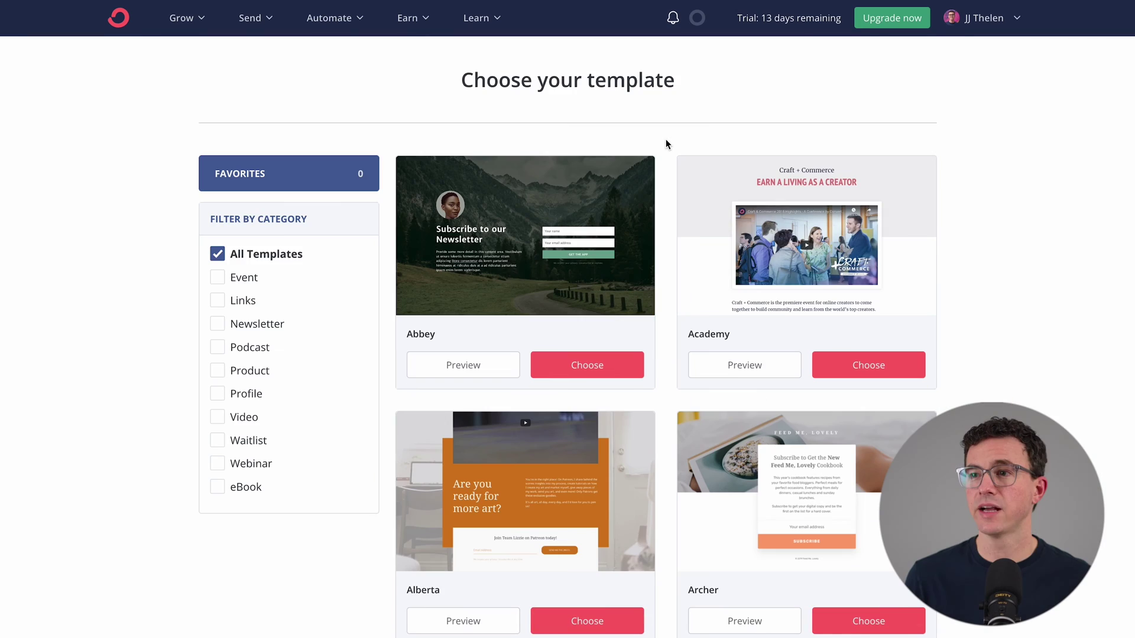
scroll(1009, 319, down, 8)
scroll(1008, 320, down, 5)
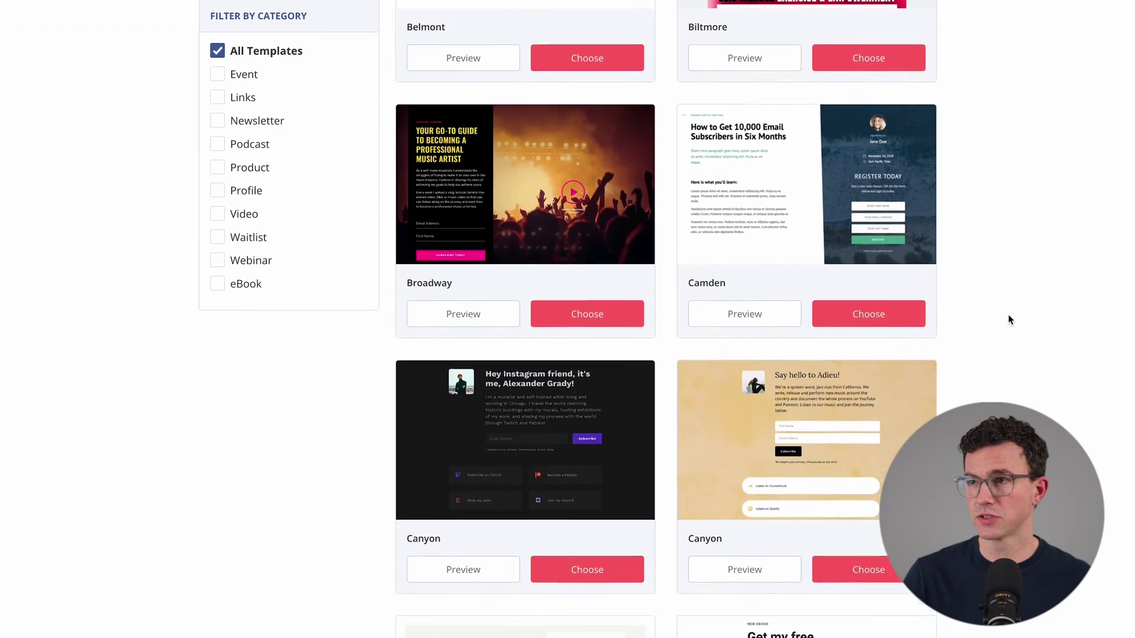
scroll(1008, 320, up, 14)
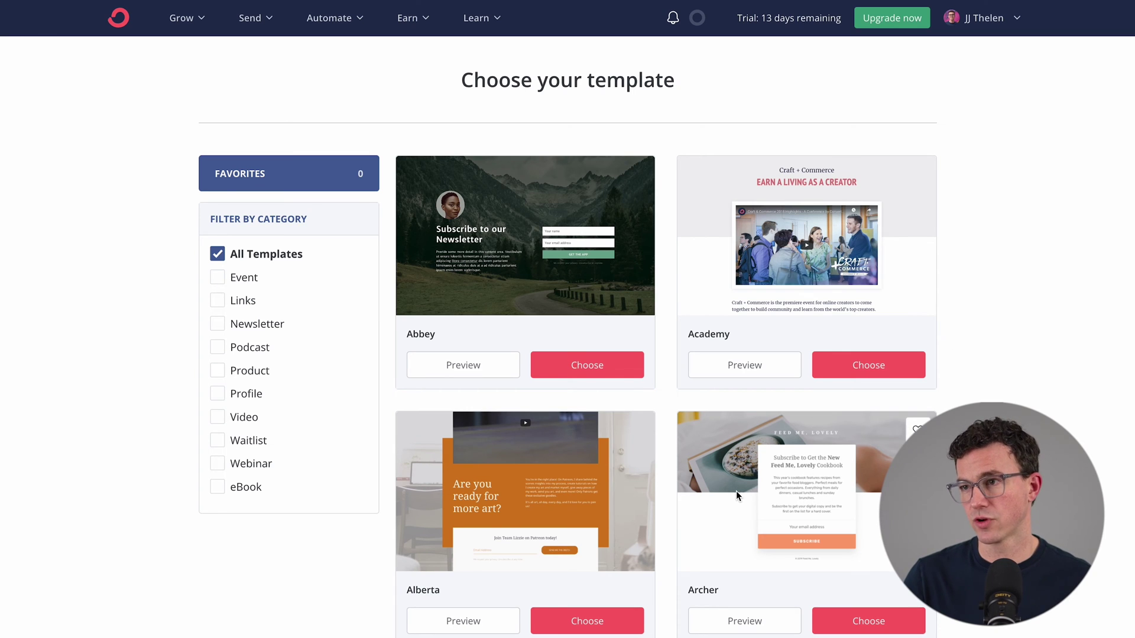
Step: Choose the Archer template and retitle the page 'Spreadsheet Tutorial Landing'
click(868, 621)
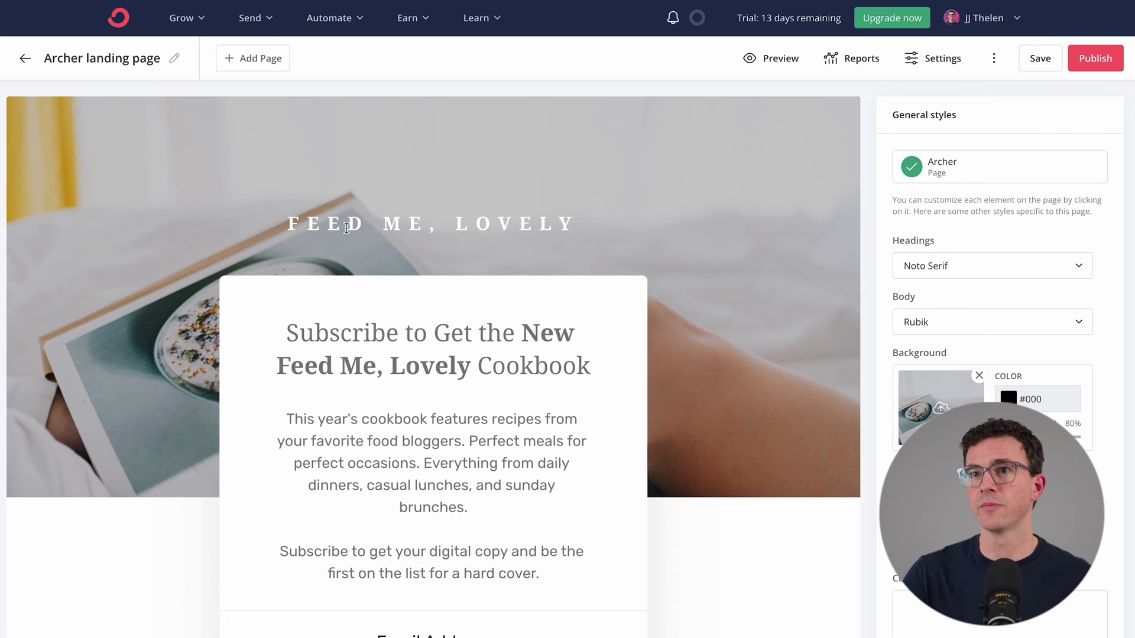
click(176, 59)
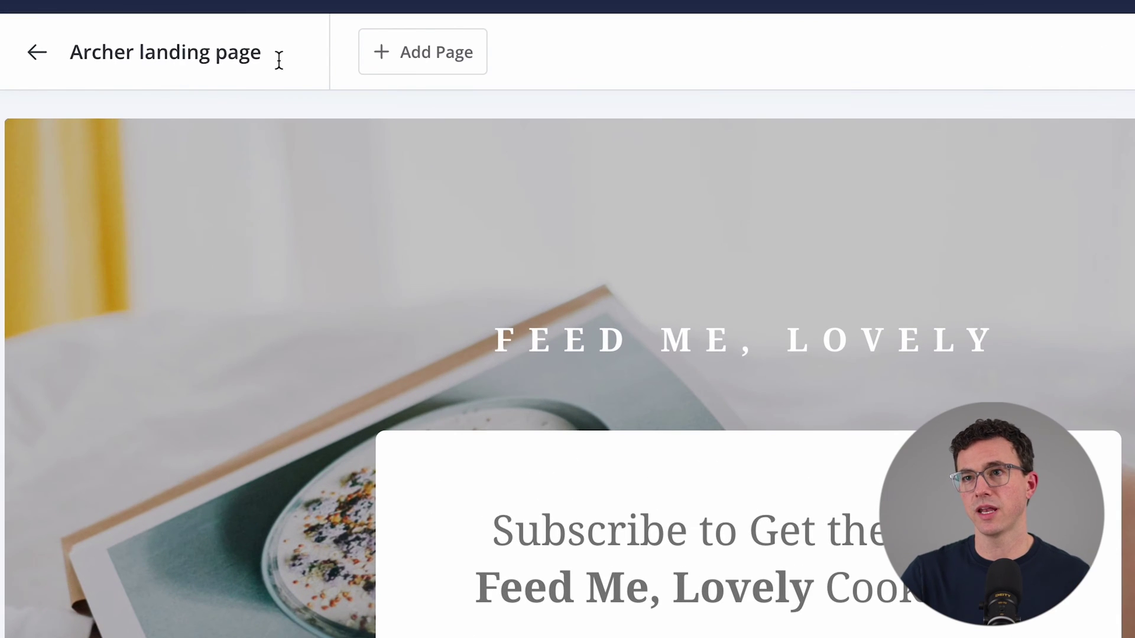
triple_click(142, 62)
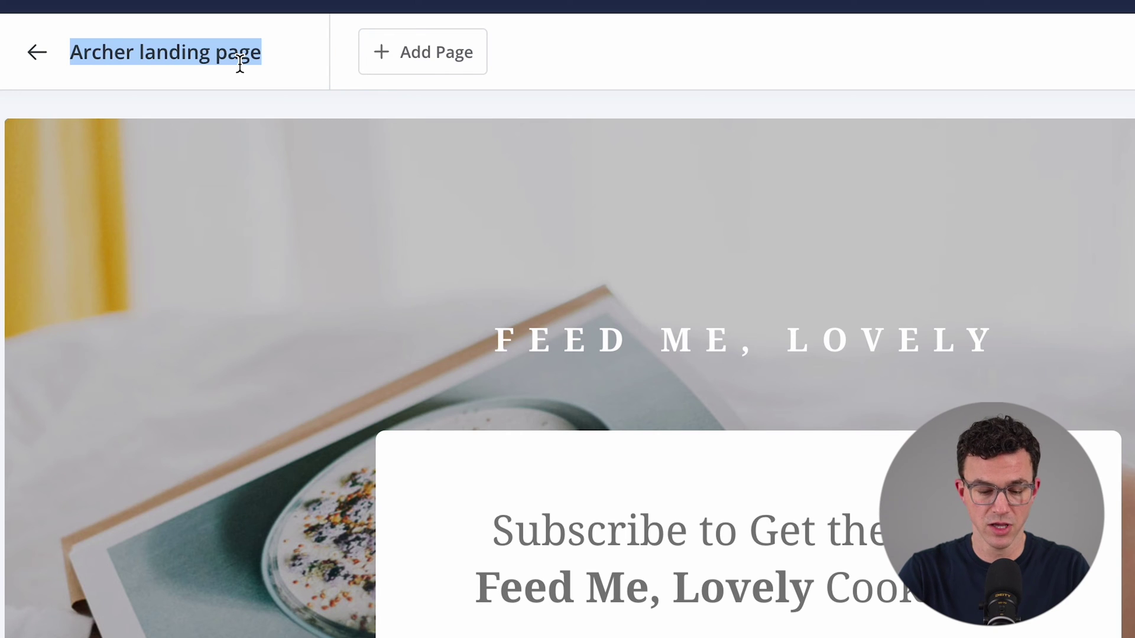
text(Spread)
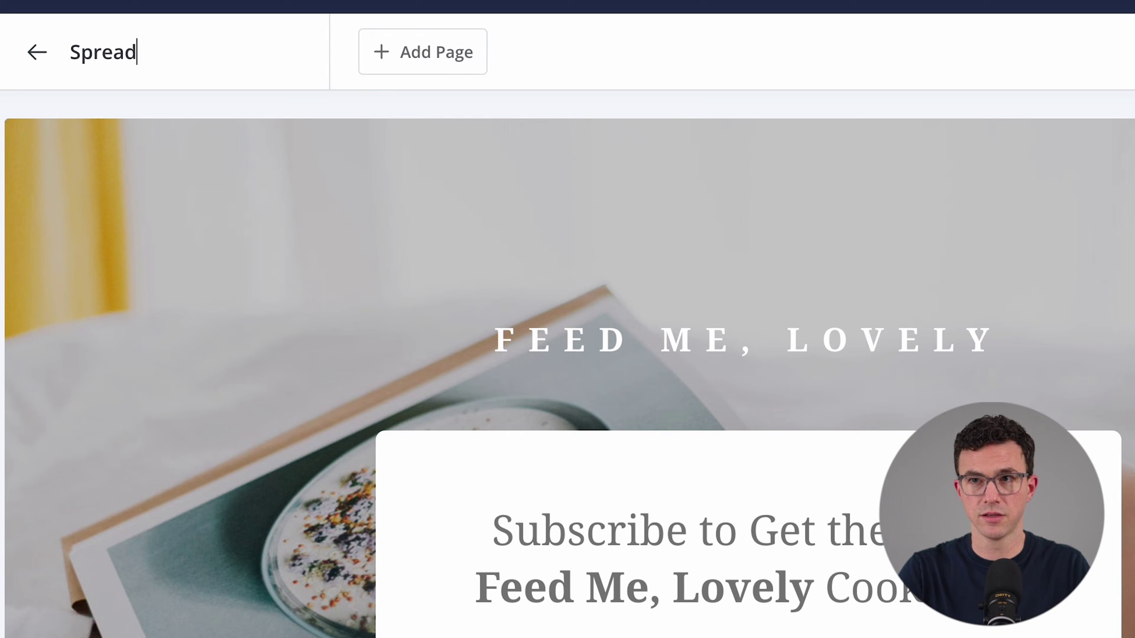
text(sheet Tutori)
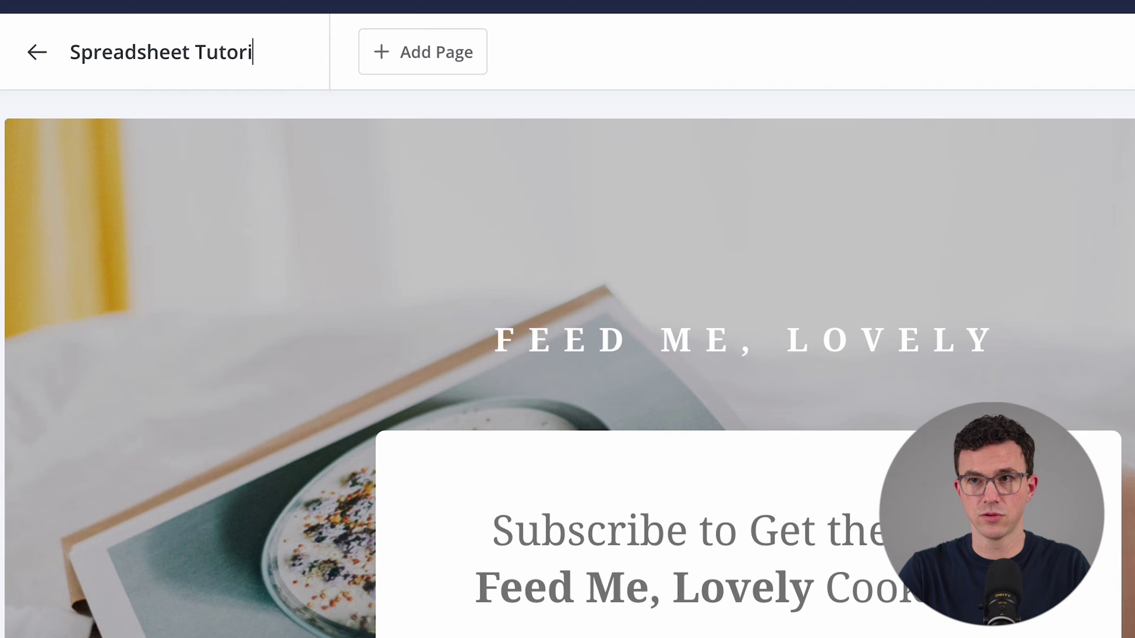
text(al Landing)
key(Return)
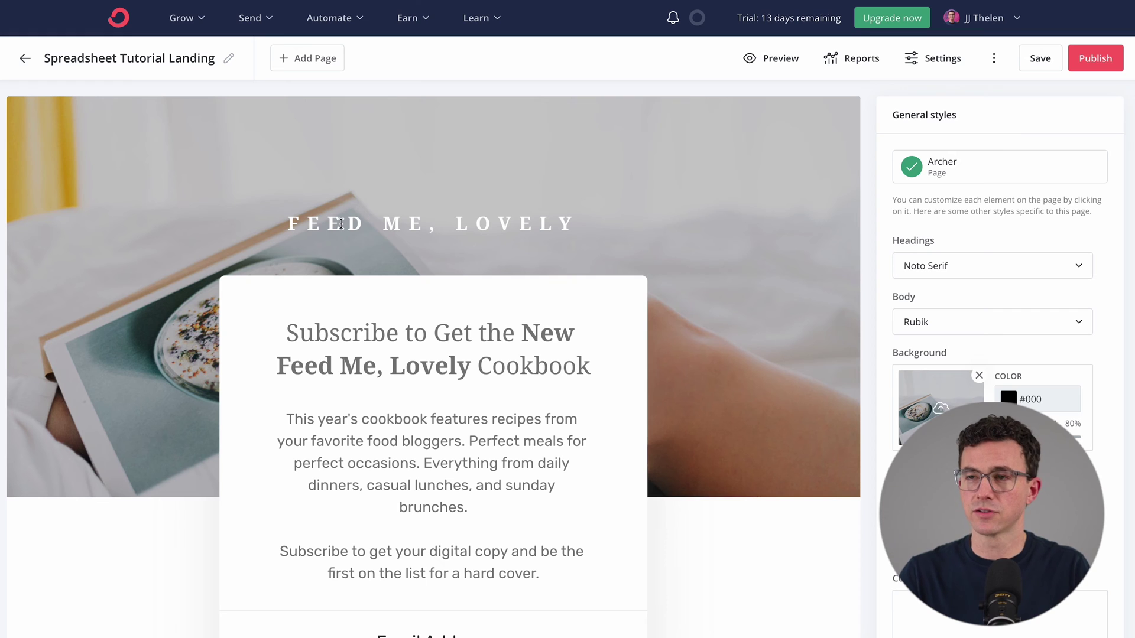
Step: Replace the 'FEED ME, LOVELY' heading with 'Get Our Free Spreadsheets' copied from Notes
key(super+Tab)
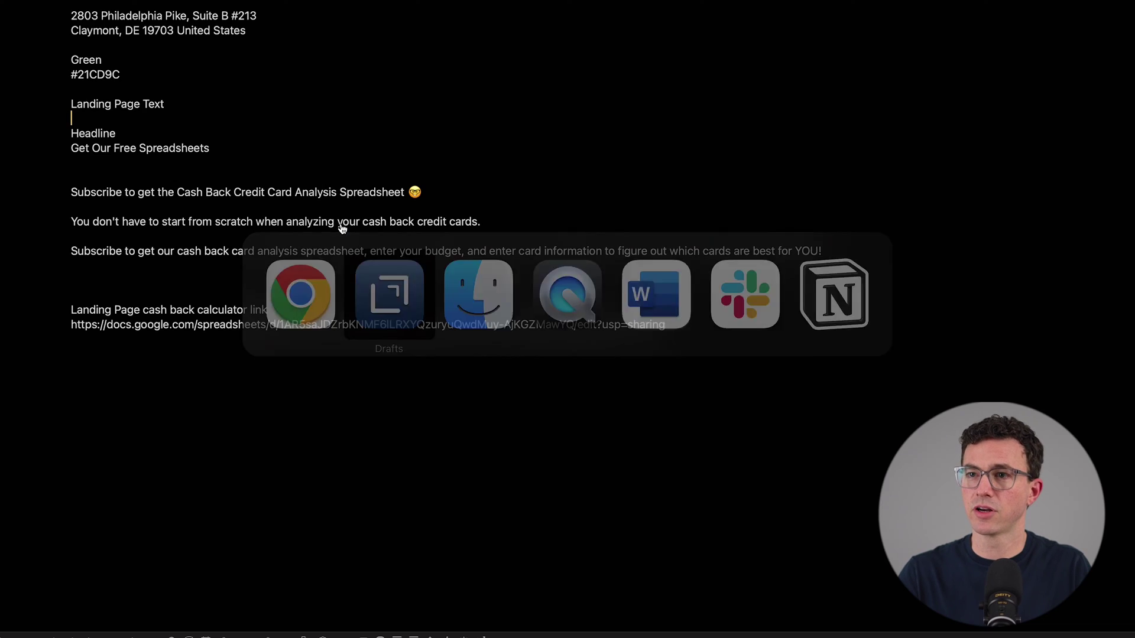
triple_click(118, 147)
key(super+c)
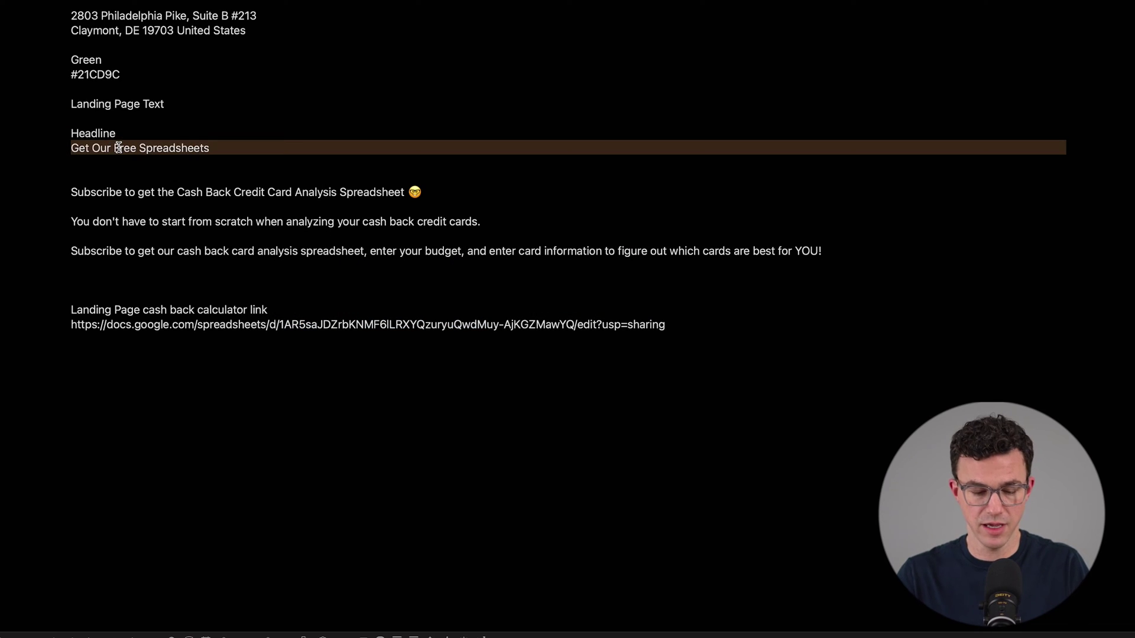
key(super+Tab)
triple_click(379, 216)
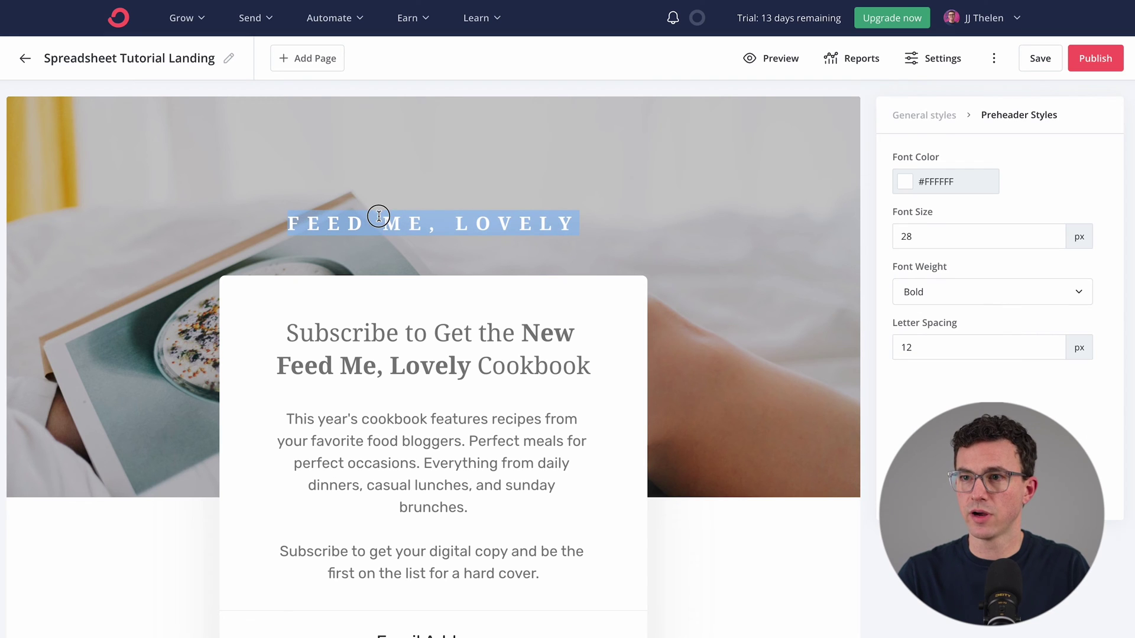
key(super+v)
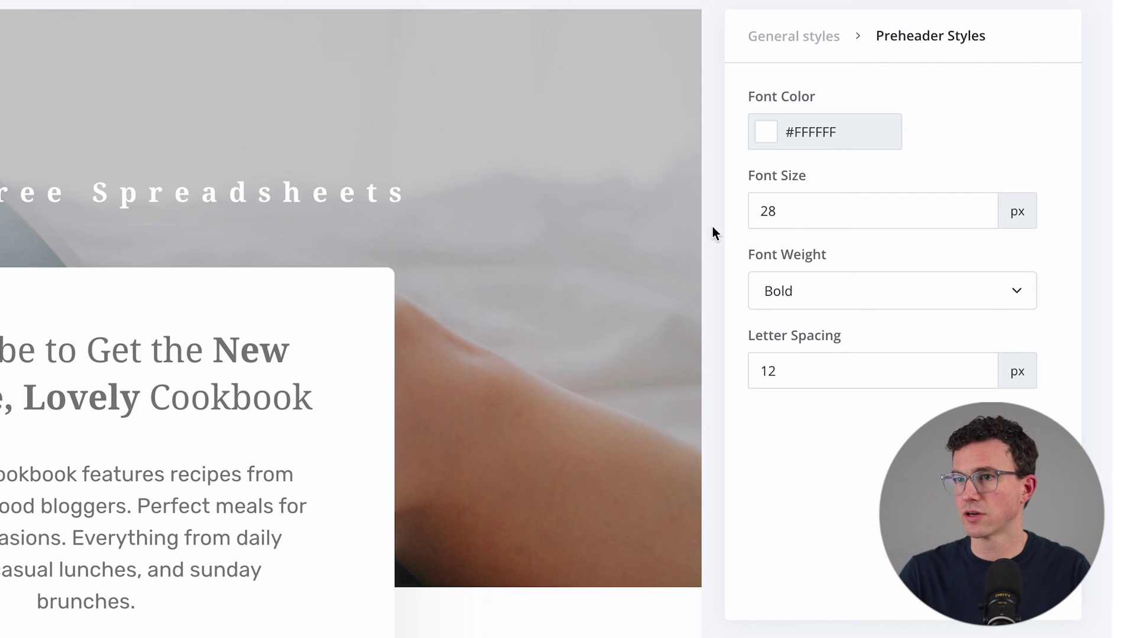
Step: Set the headings font to Roboto in General styles
click(779, 38)
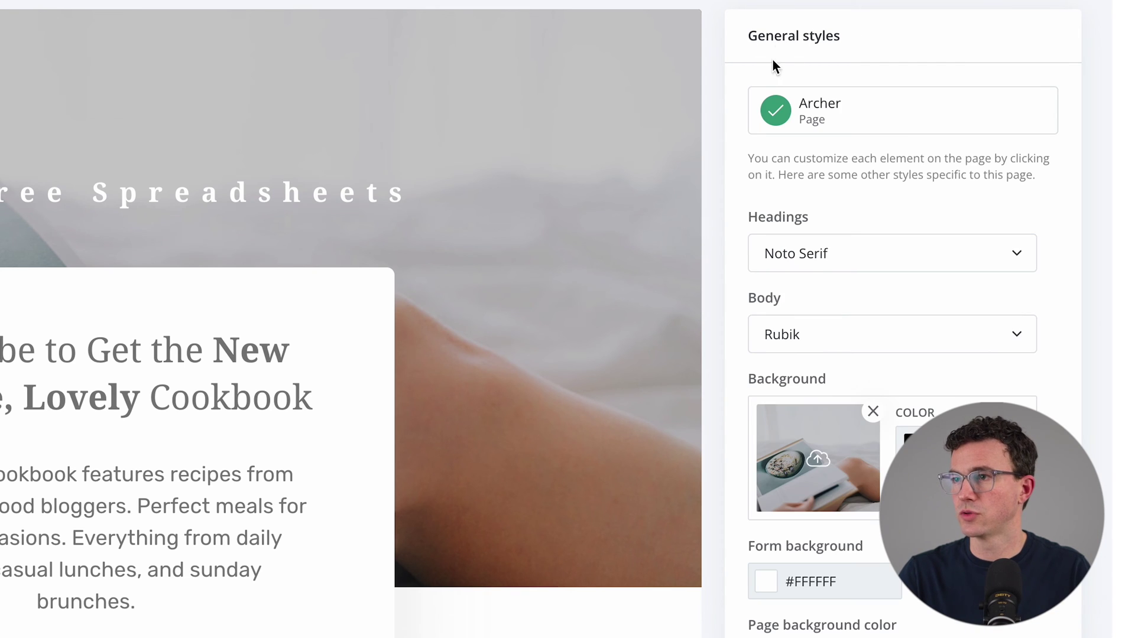
click(839, 254)
scroll(798, 352, down, 15)
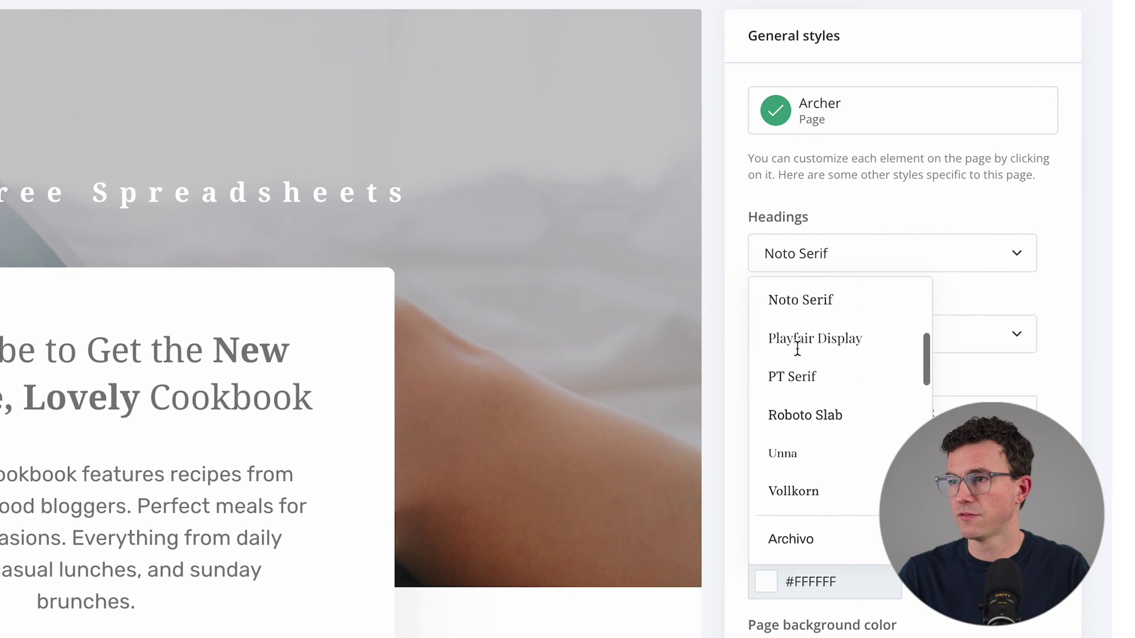
scroll(797, 349, down, 5)
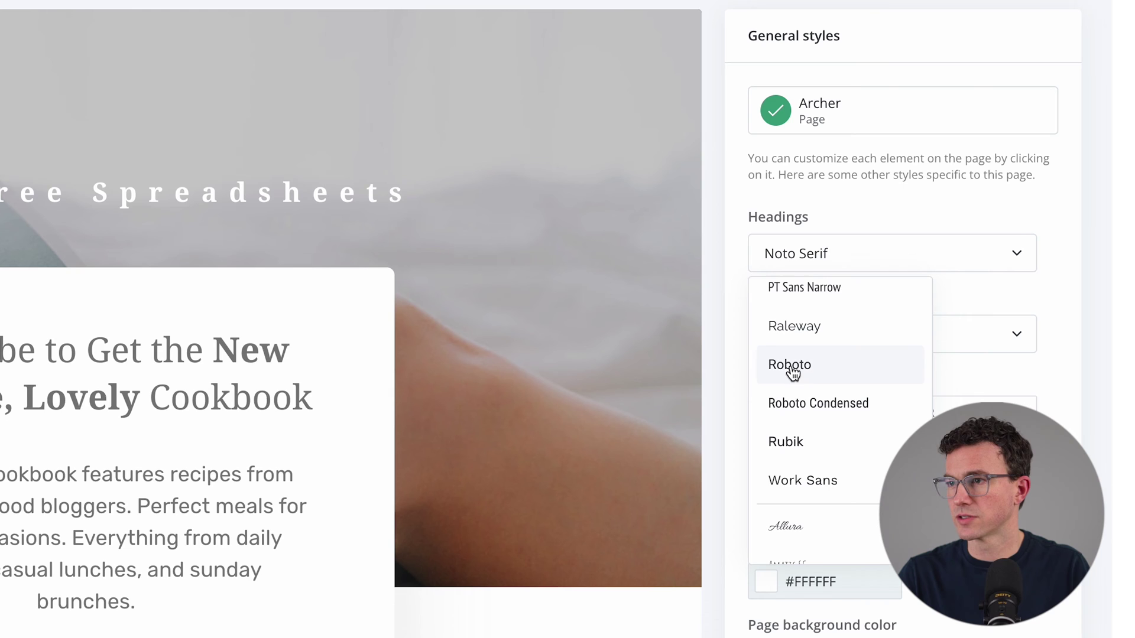
click(790, 366)
Step: Colour the top heading green by pasting 21CD9C into its font colour
click(254, 189)
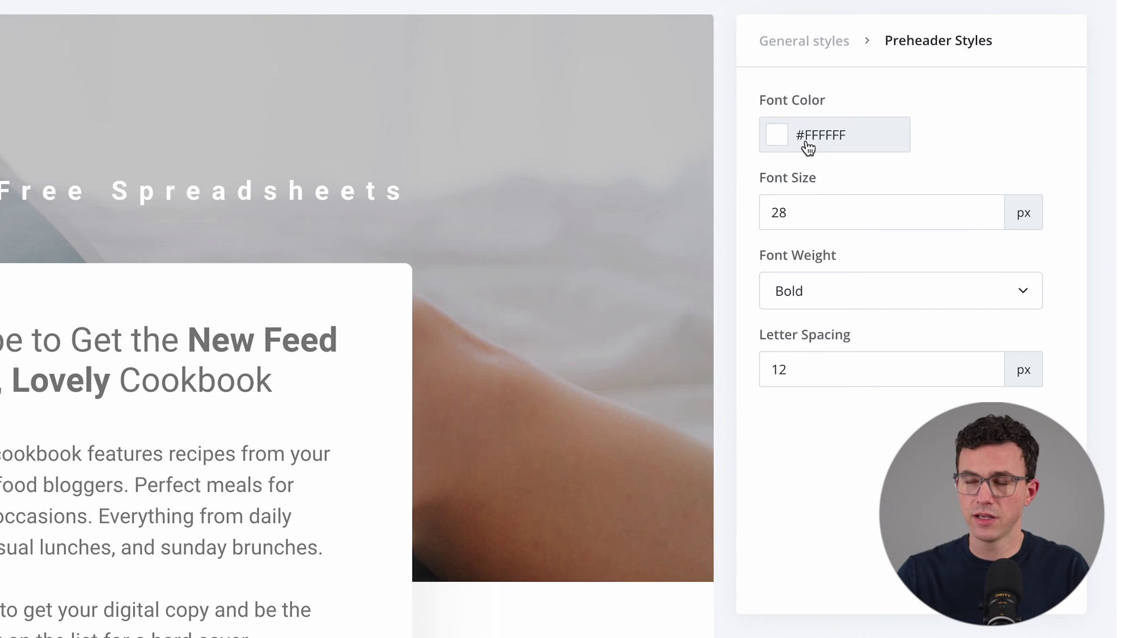
key(super+Tab)
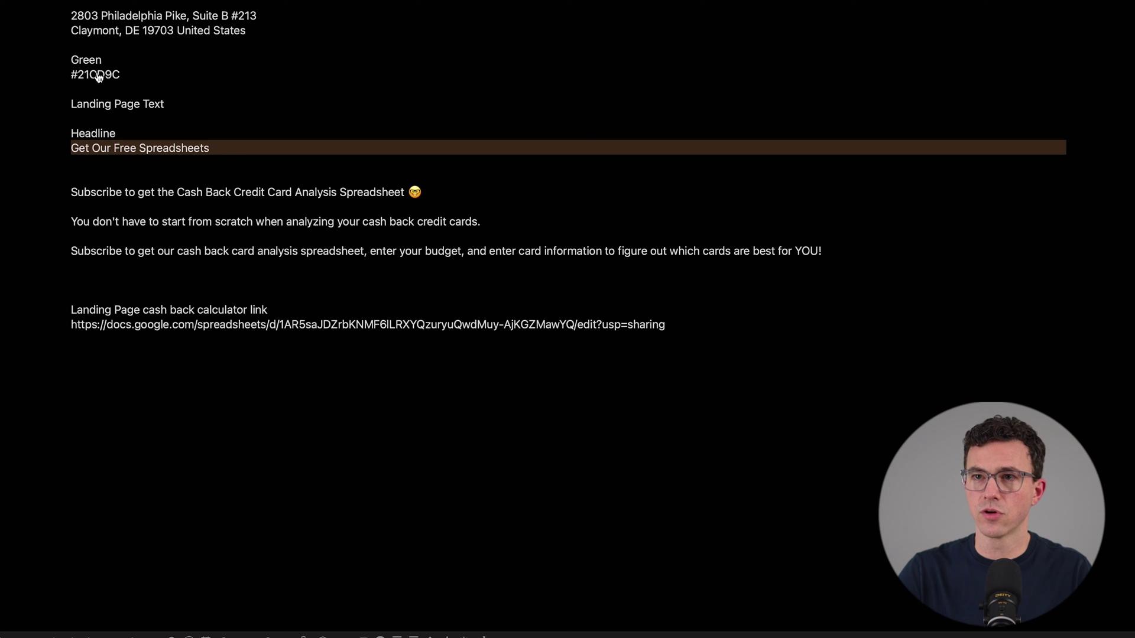
double_click(98, 76)
key(super+c)
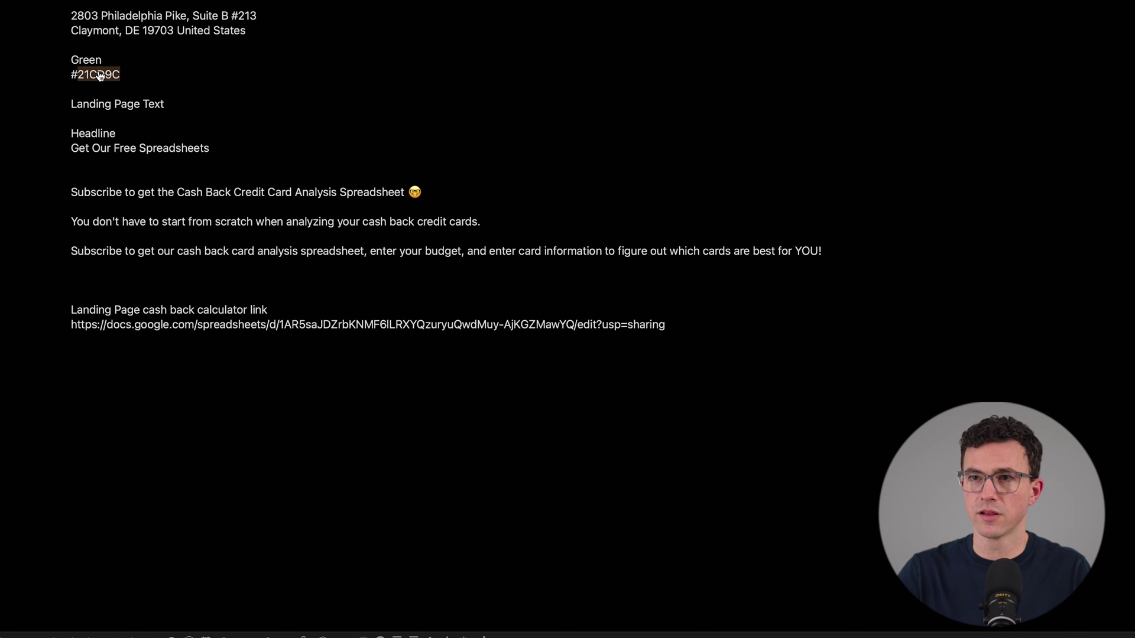
key(super+Tab)
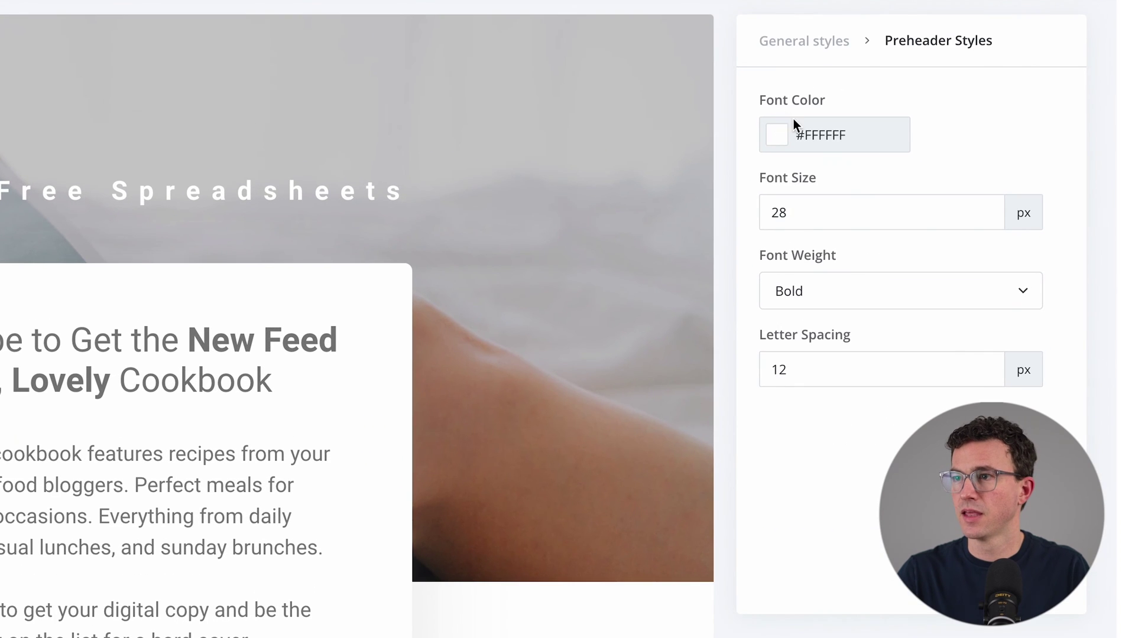
double_click(867, 145)
key(super+v)
click(460, 159)
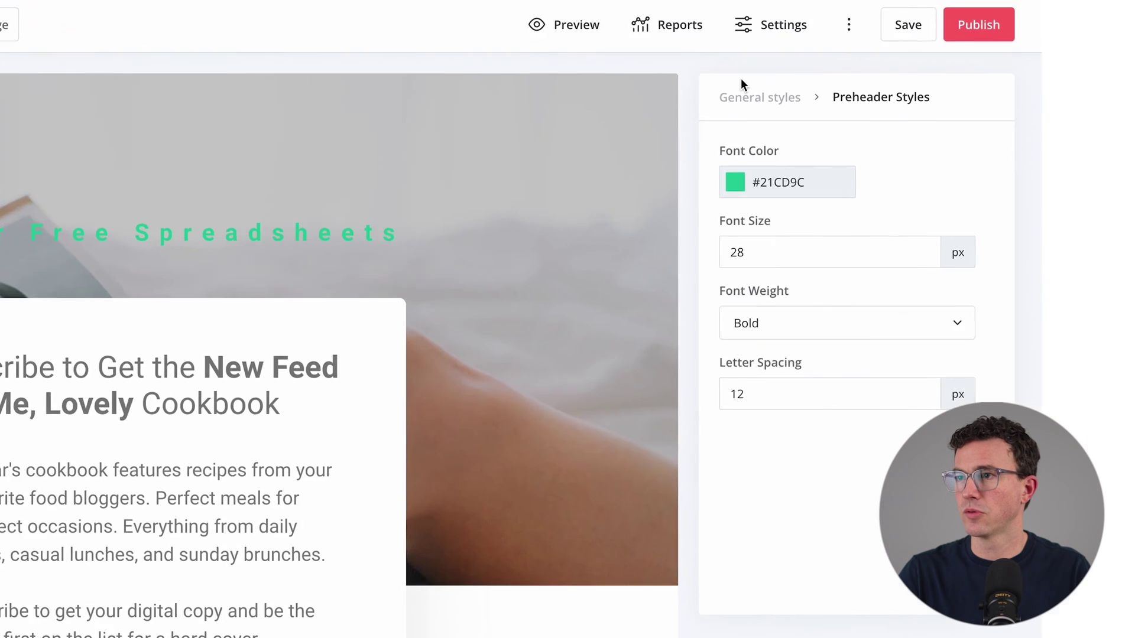
Step: Remove the old background photo and upload the spreadsheet screenshot as the new background
click(913, 116)
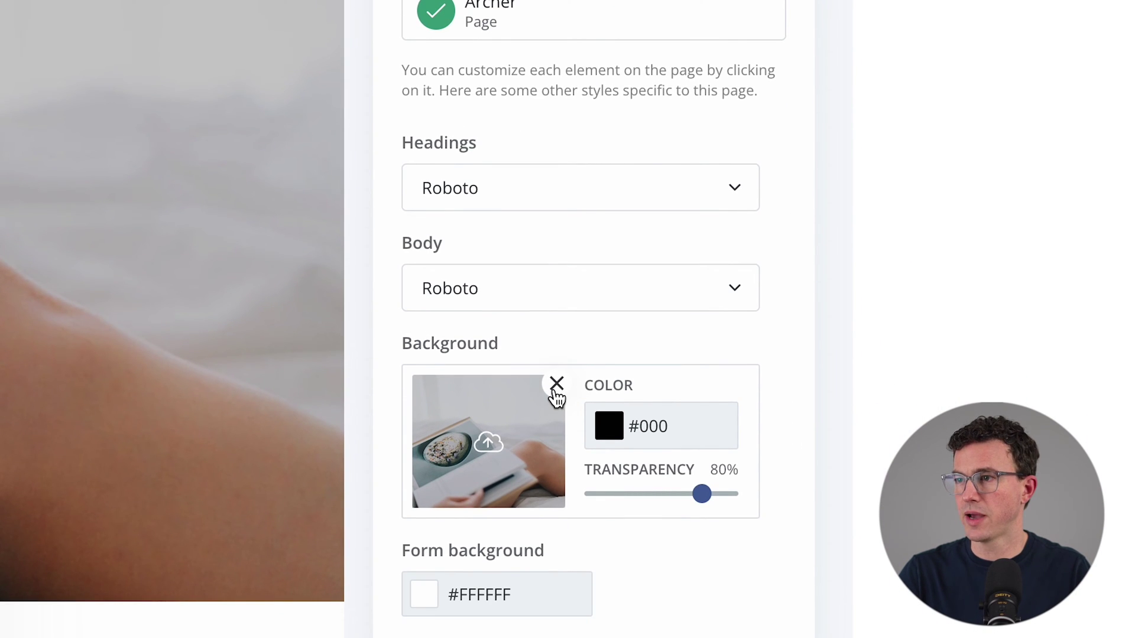
click(556, 384)
click(489, 410)
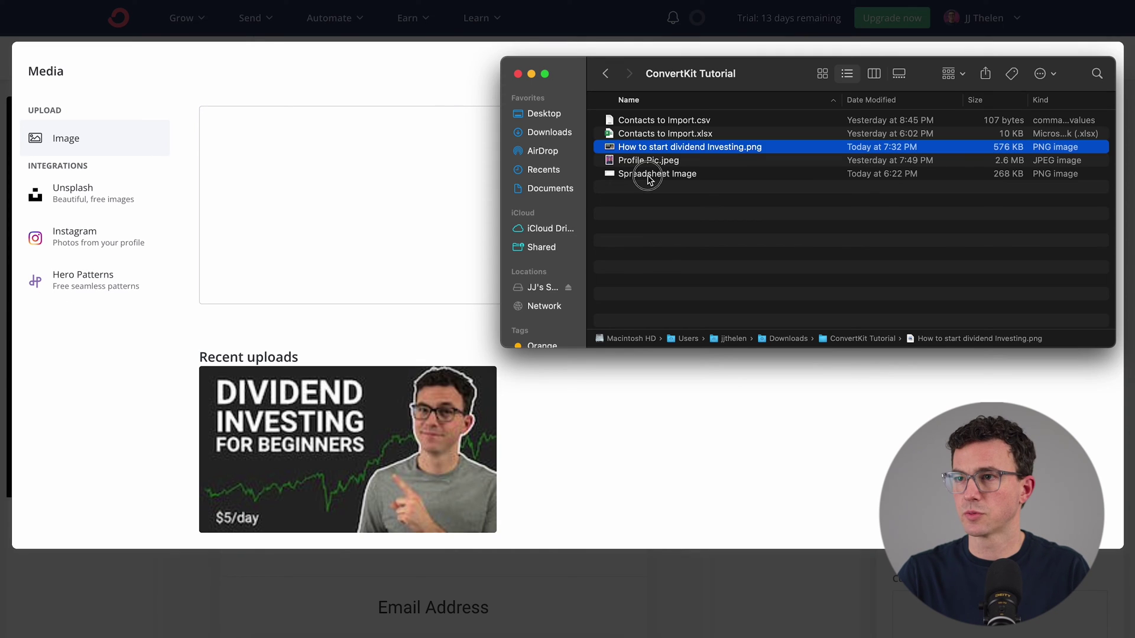
drag(652, 175, 387, 188)
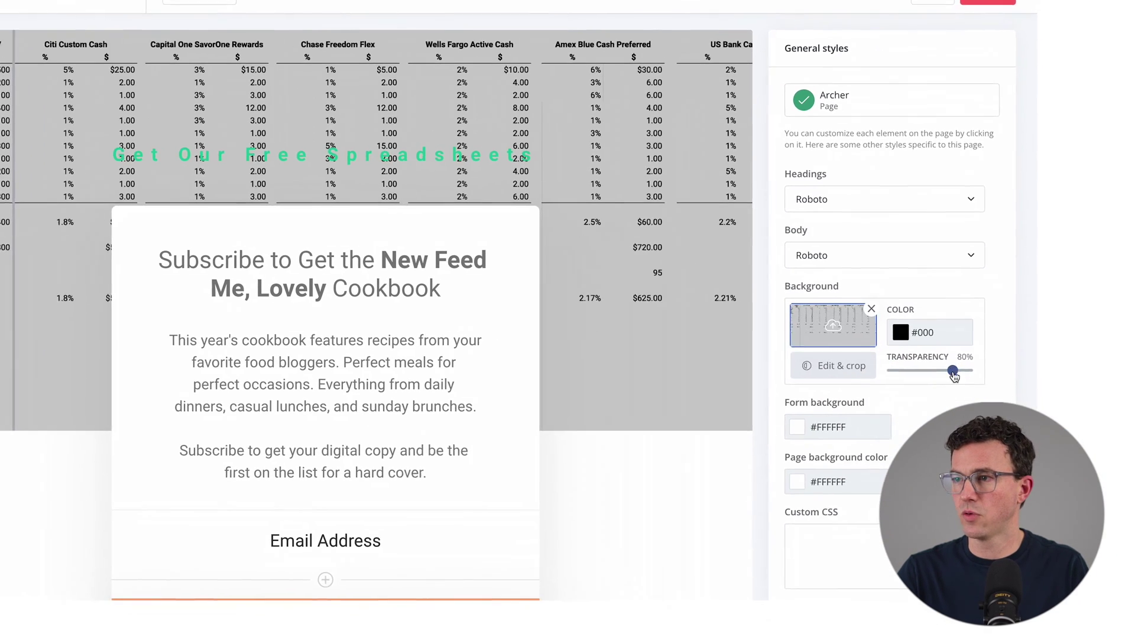
Step: Lower the background overlay transparency to 33%
click(1061, 438)
drag(914, 350, 878, 350)
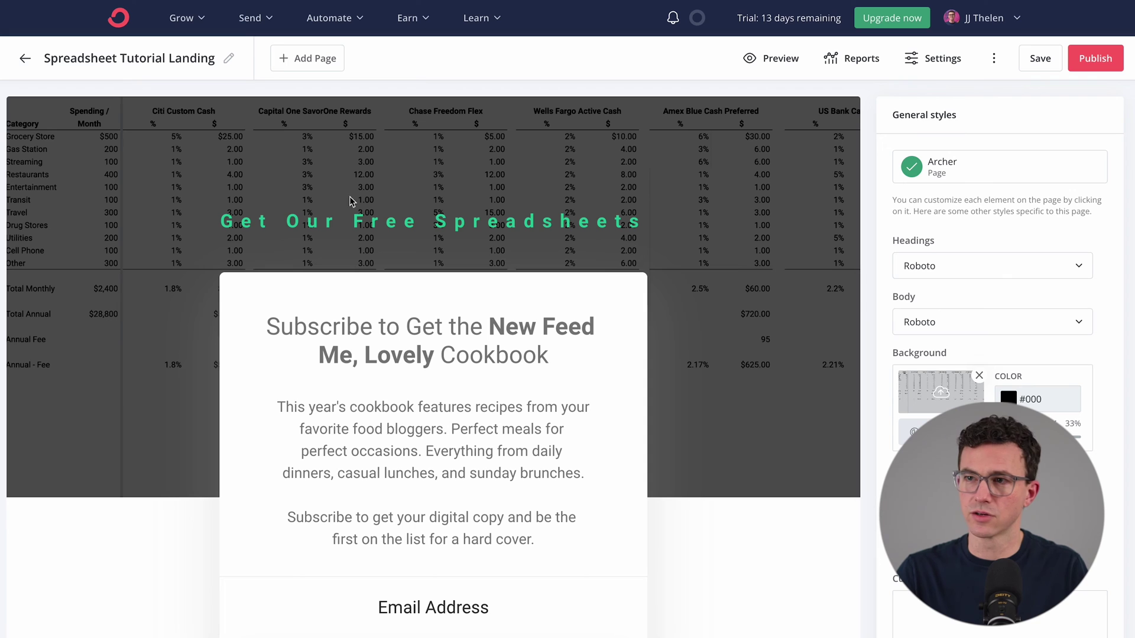
scroll(744, 335, down, 5)
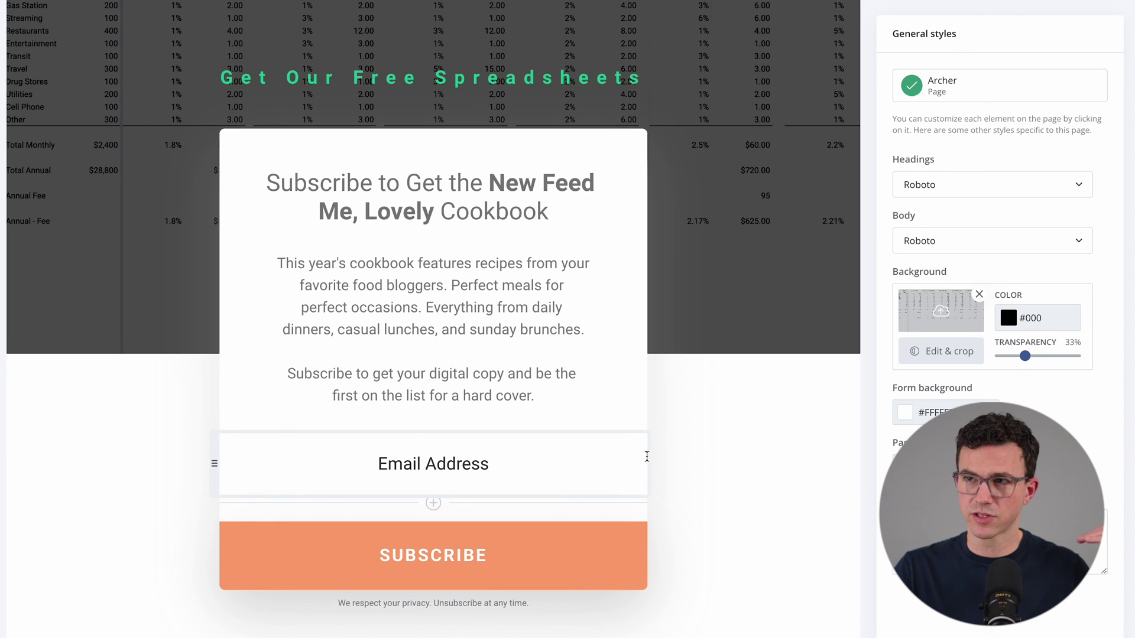
Step: Make the subscribe button's background colour green 21CD9C
click(575, 541)
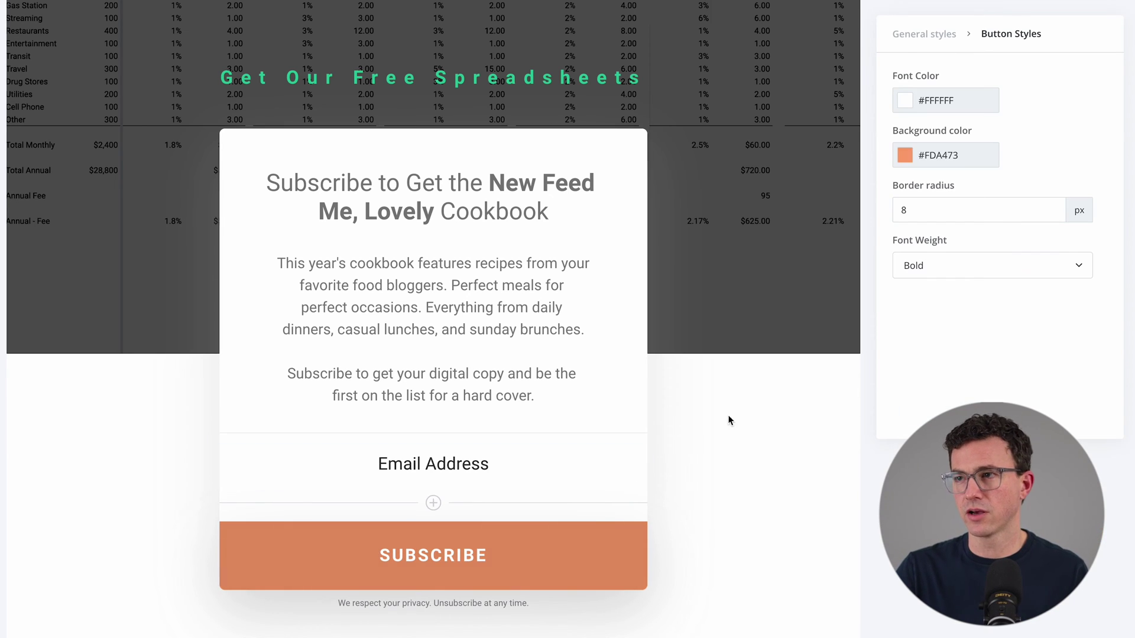
click(972, 155)
double_click(974, 159)
key(ctrl+v)
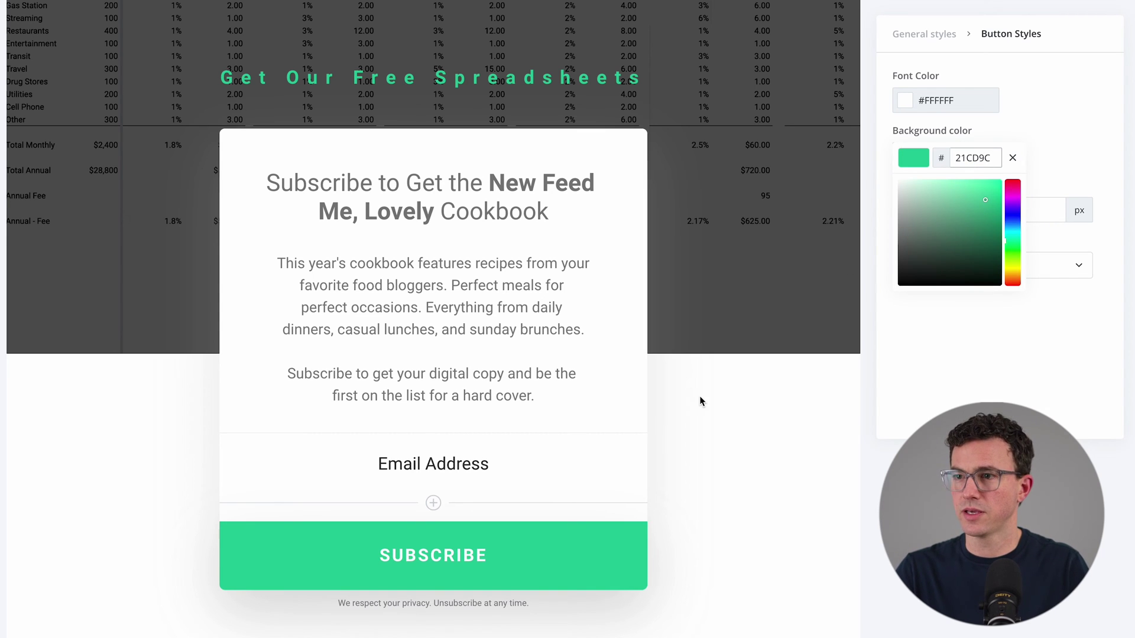
click(699, 401)
Step: Replace the cookbook headline with 'Subscribe to get the Cash Back Credit Card Analysis Spreadsheet'
scroll(700, 401, up, 2)
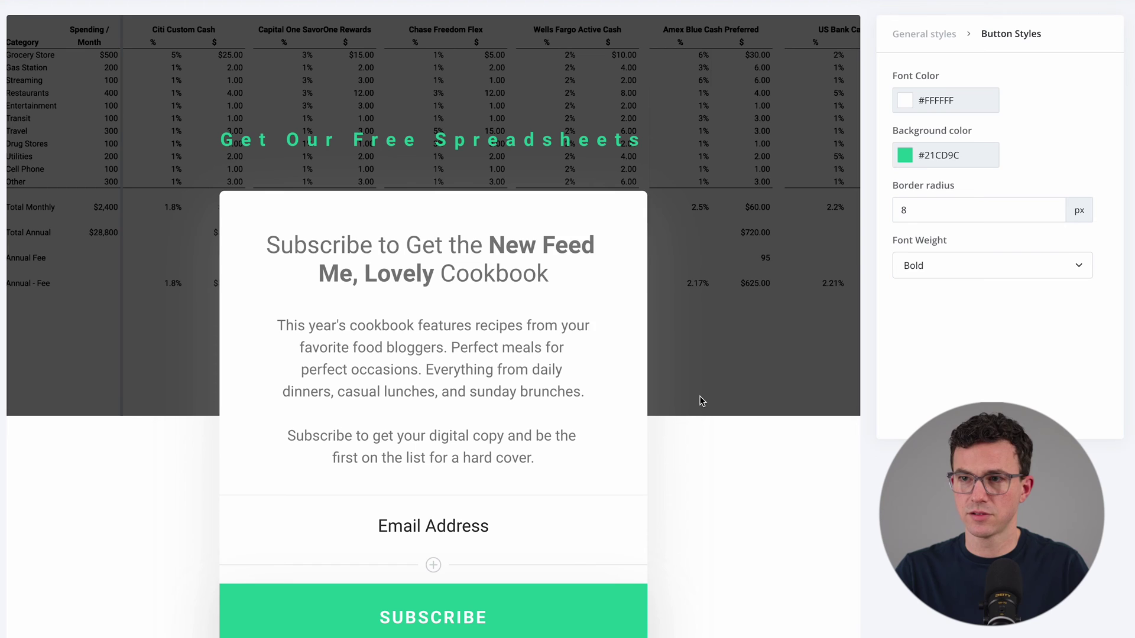
key(super+Tab)
key(super+Tab)
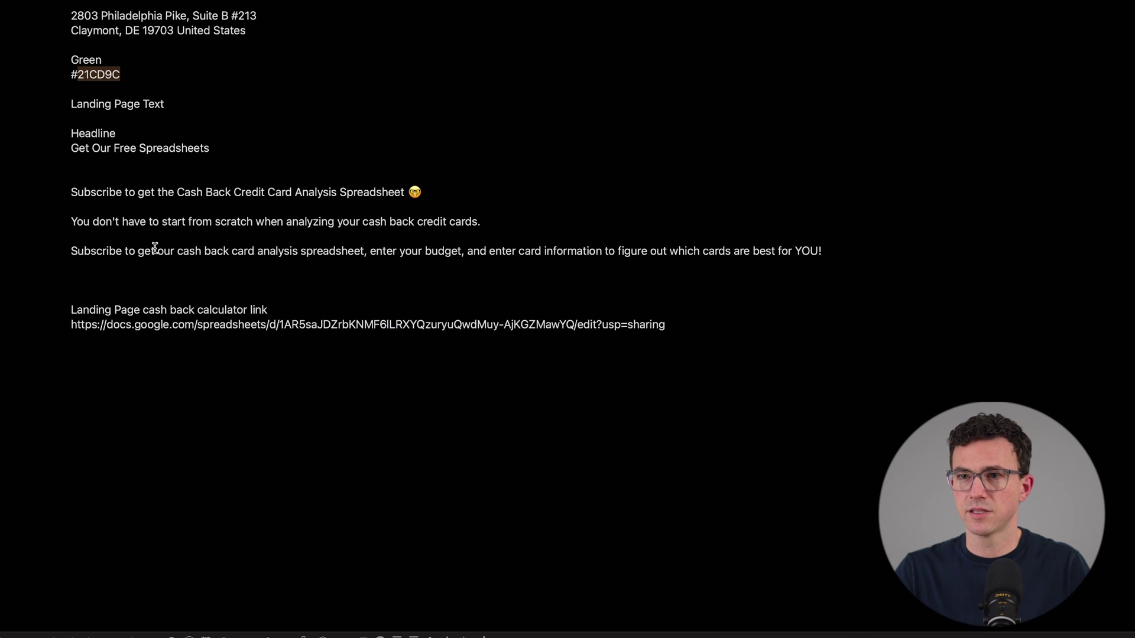
triple_click(176, 198)
key(super+c)
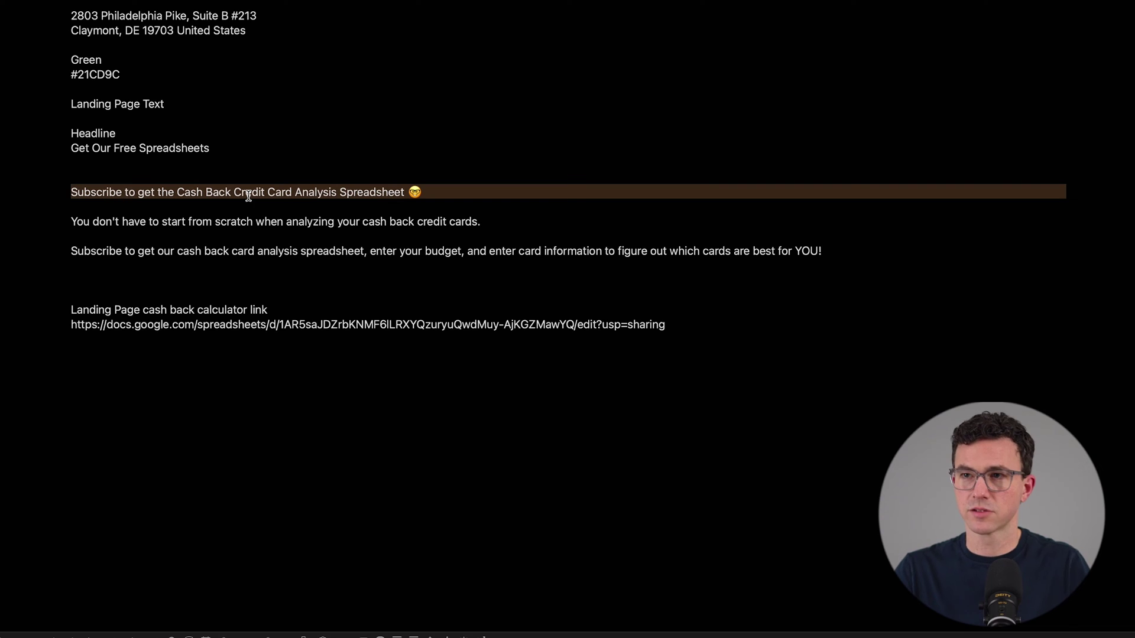
key(super+Tab)
click(363, 228)
triple_click(365, 229)
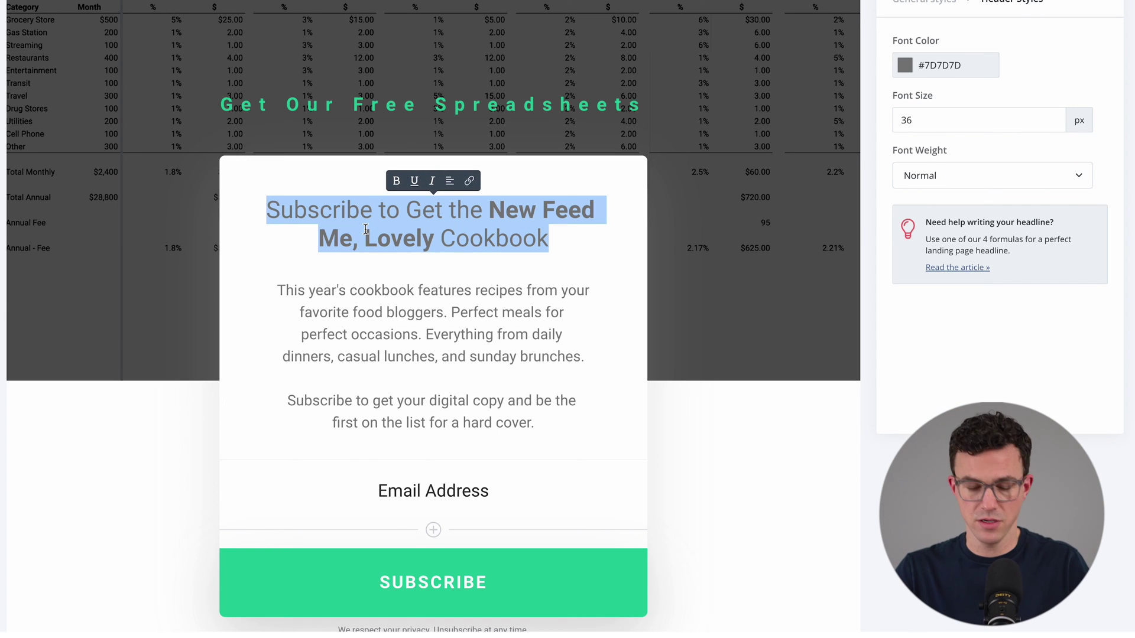
key(super+v)
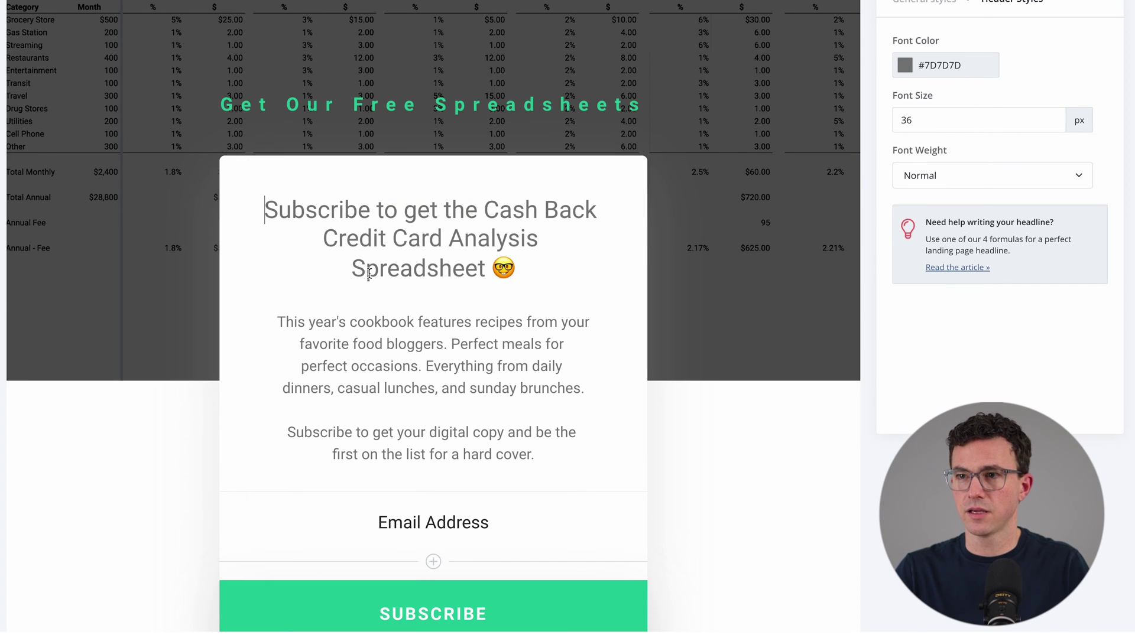
Step: Replace the old cookbook description with the two cash back description paragraphs
scroll(538, 435, down, 1)
drag(539, 445, 220, 303)
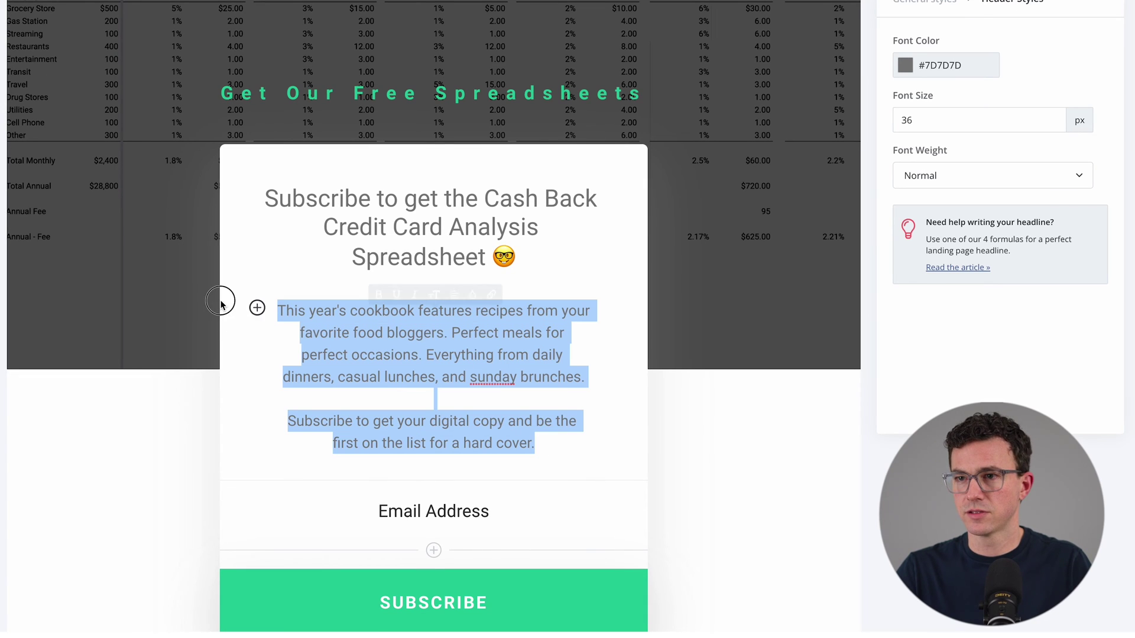
key(BackSpace)
key(super+Tab)
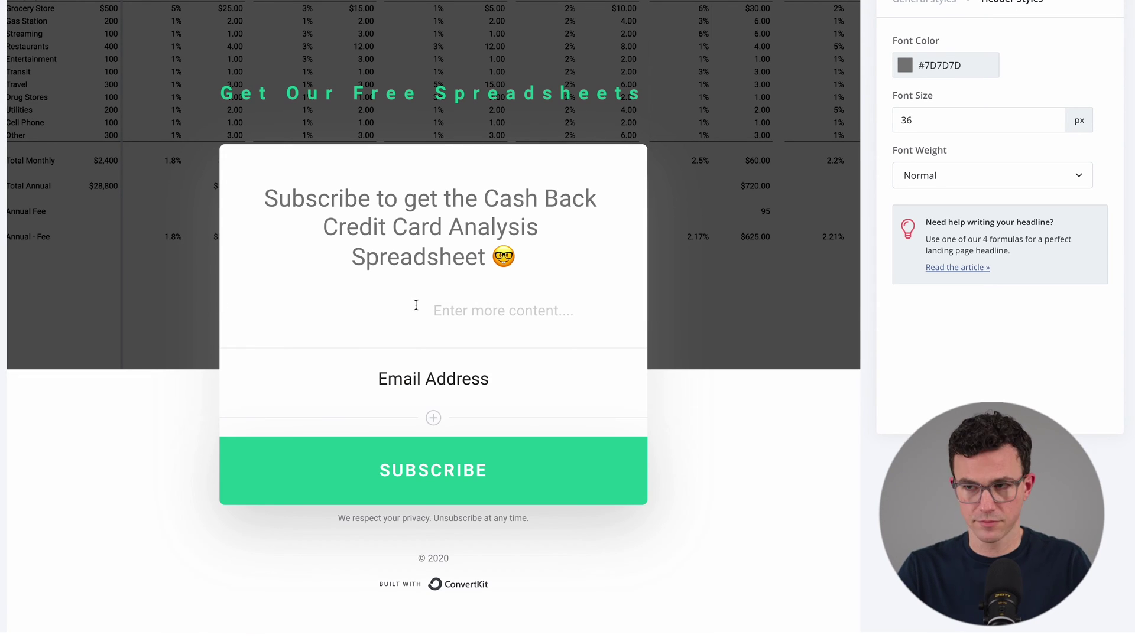
text(You don't have to start from scratch when analyzing your cash back credit cards. Subscribe to get our cash back card analysis spreadsheet, enter your budget, and enter card information to figure out which cards are best for YOU!)
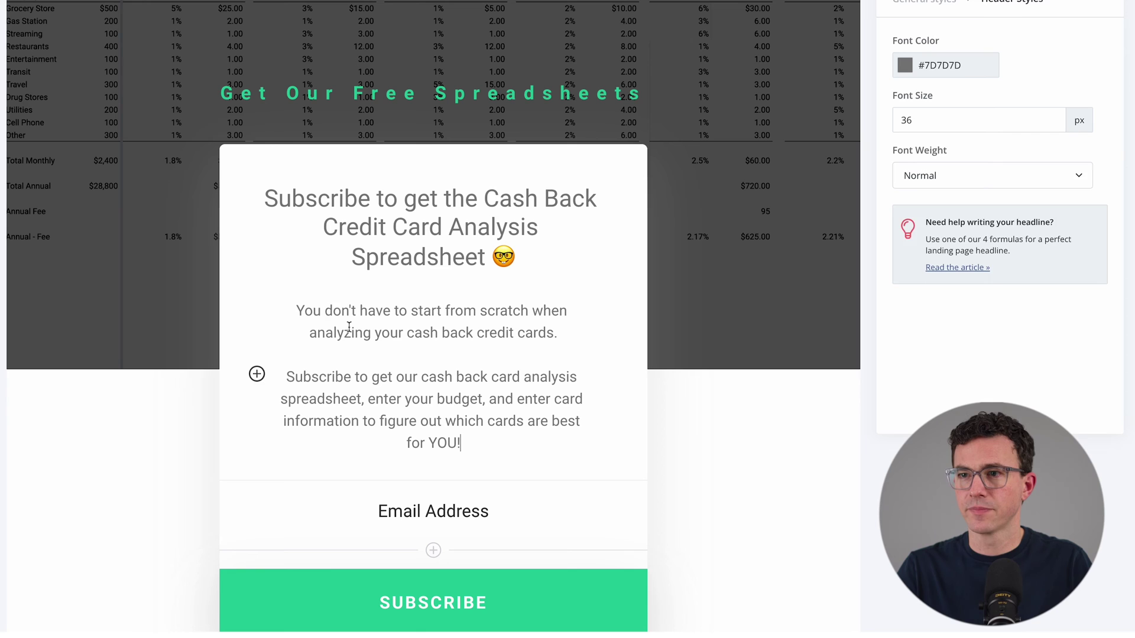
Step: Justify the description, delete the blank line between paragraphs, and add a field below Email Address
click(348, 327)
key(shift+super+Up)
key(Up)
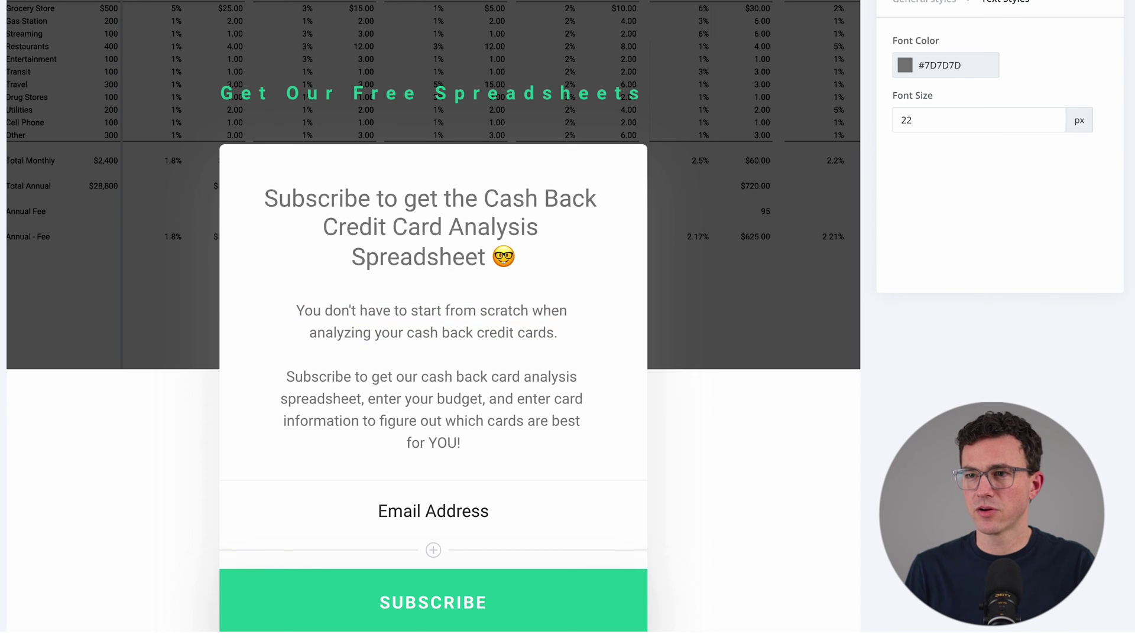
key(shift+Down)
key(shift+Down)
key(shift+Down)
key(shift+Down)
key(shift+Down)
key(shift+Down)
key(shift+Down)
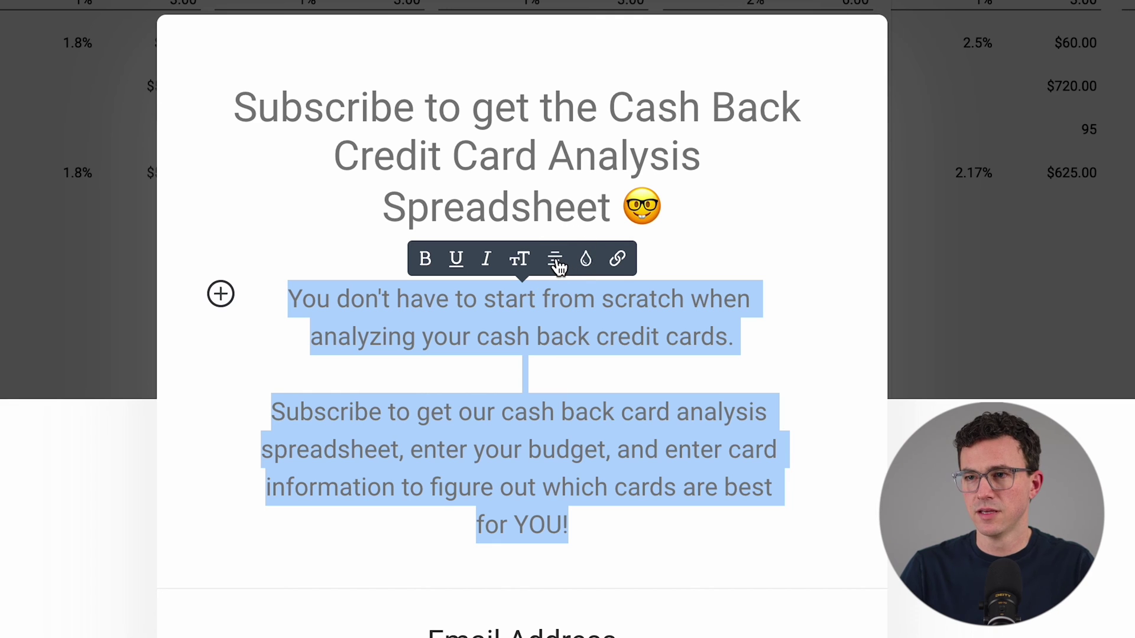
click(555, 260)
click(555, 260)
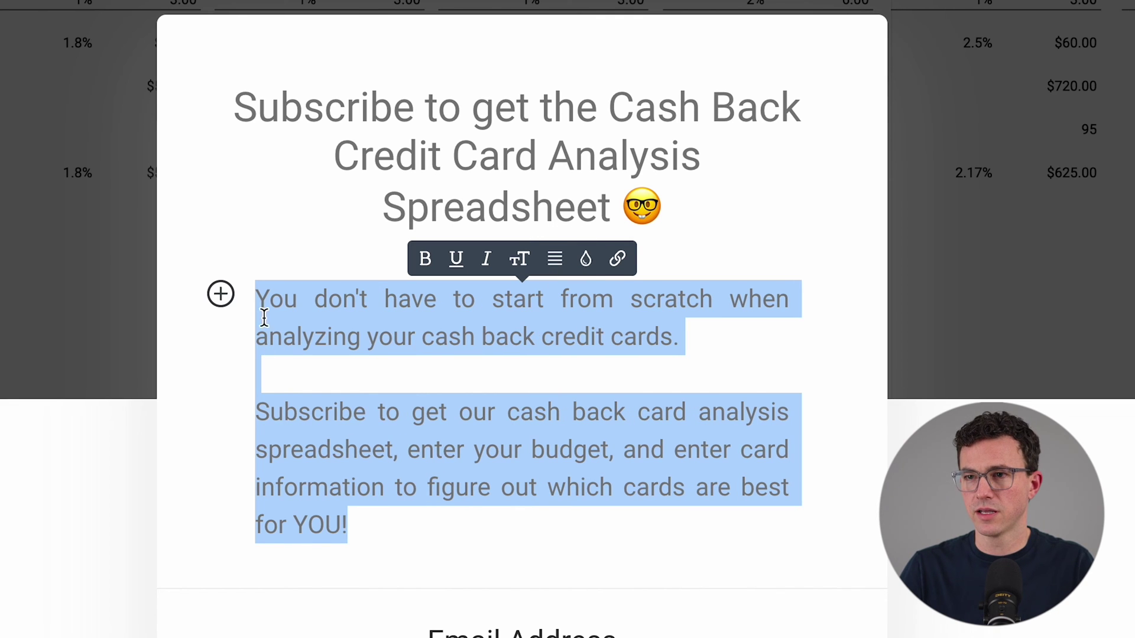
click(384, 372)
key(BackSpace)
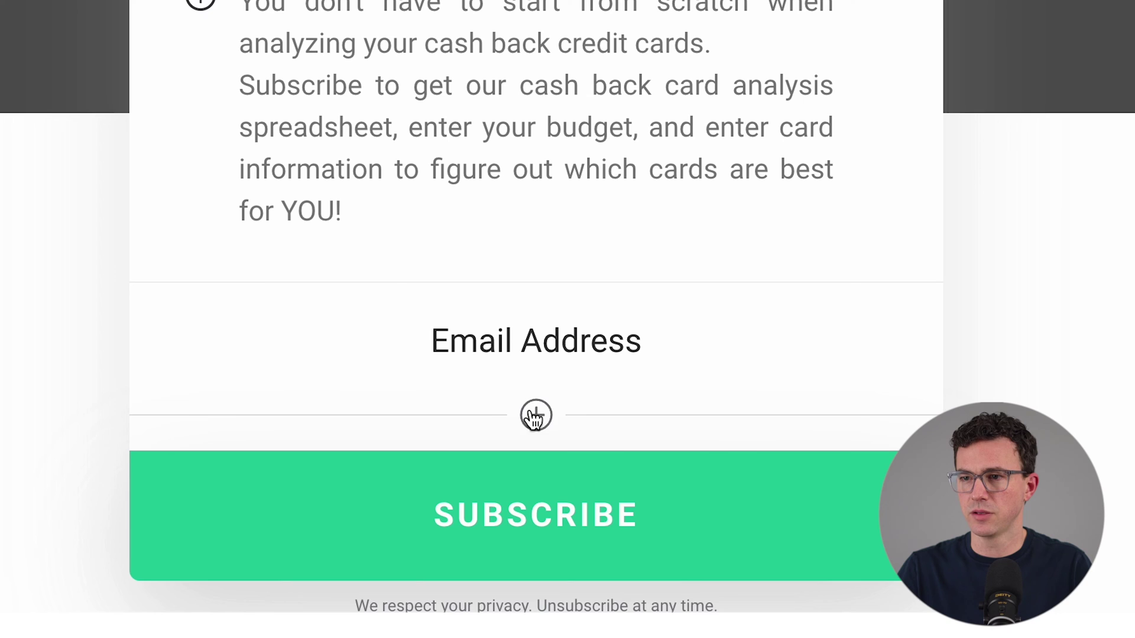
click(433, 563)
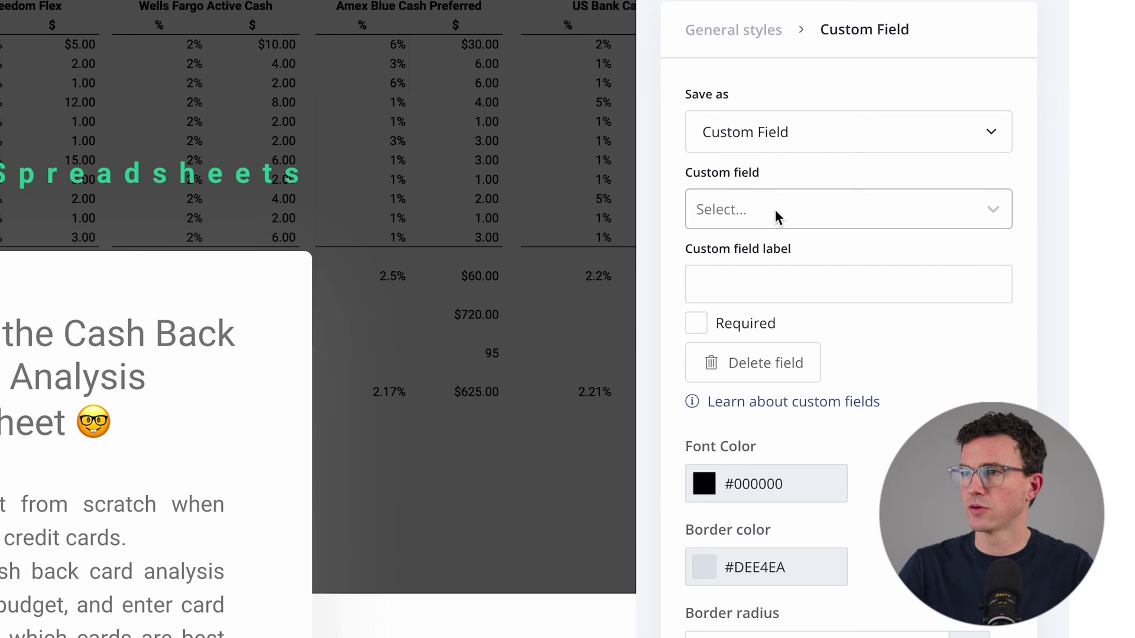
Step: Set the new field to First Name and move it above Email Address
click(959, 155)
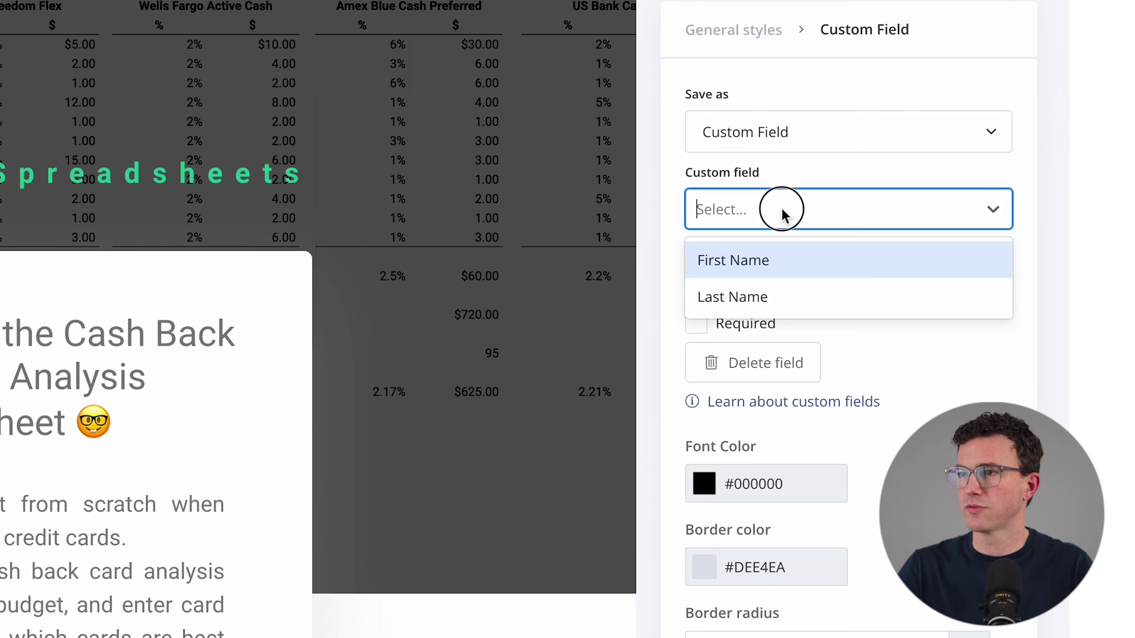
click(768, 261)
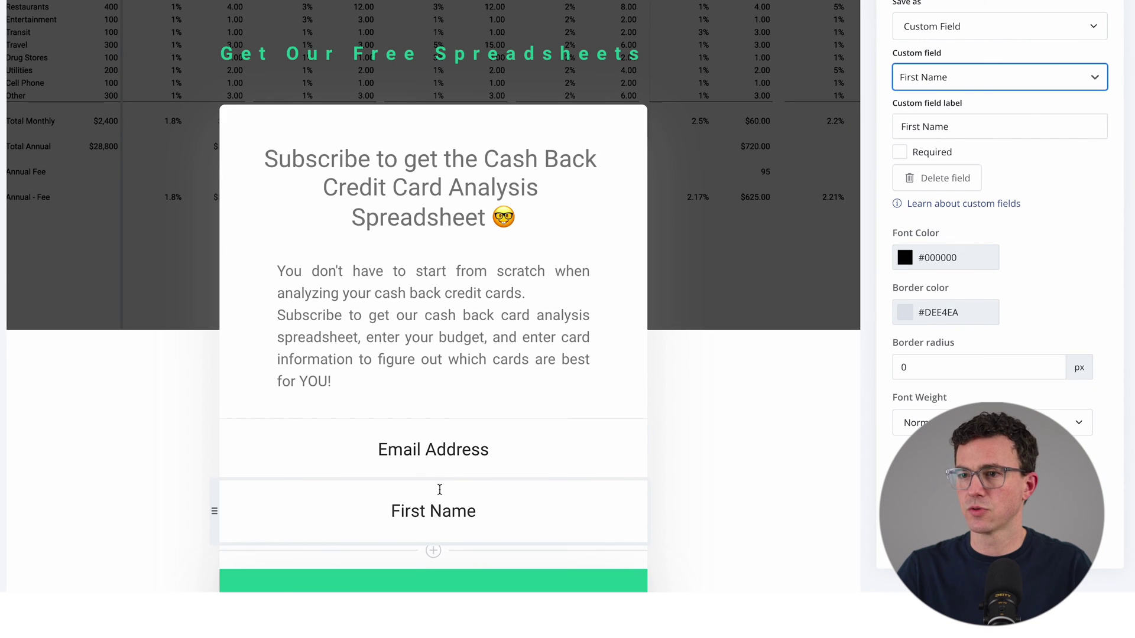
drag(214, 510, 225, 372)
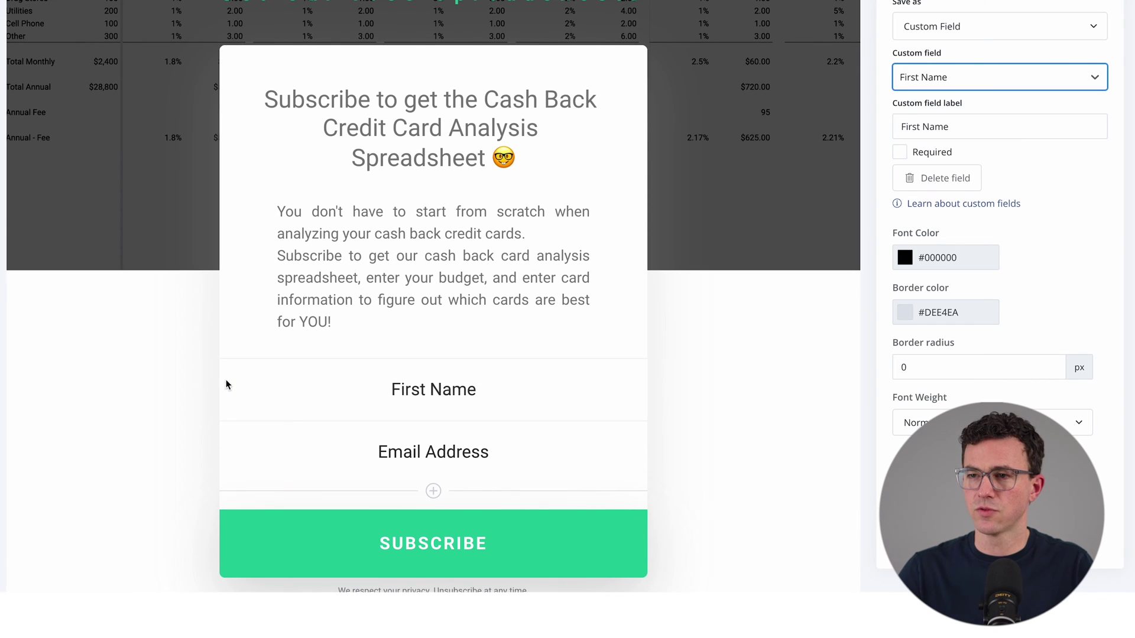
Step: Change the footer copyright year to © 2023
scroll(459, 373, down, 3)
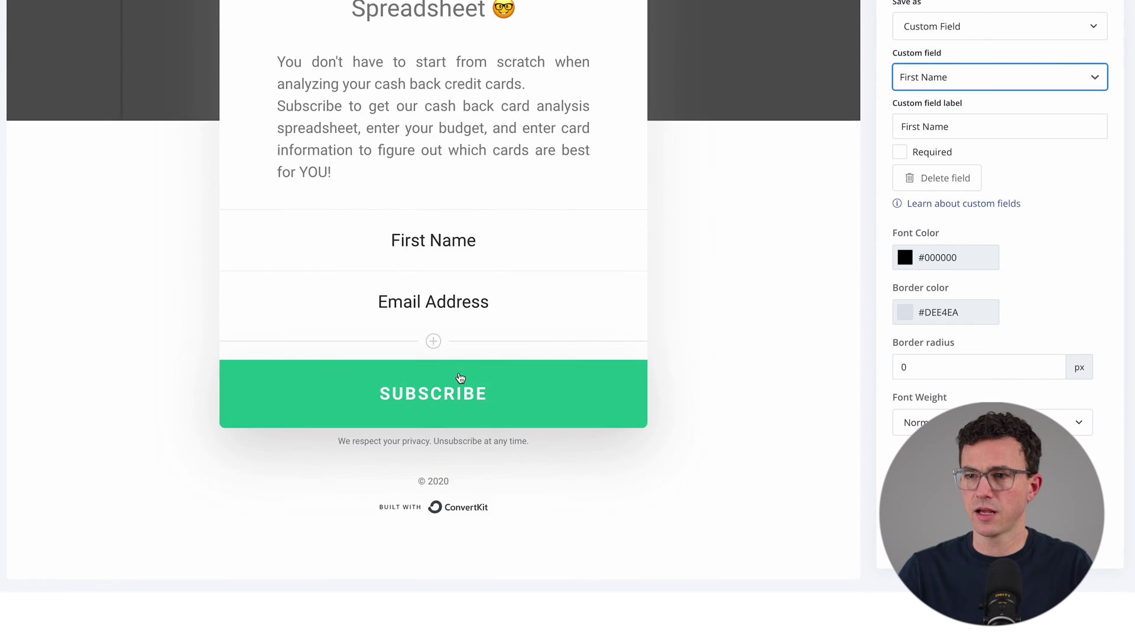
click(445, 554)
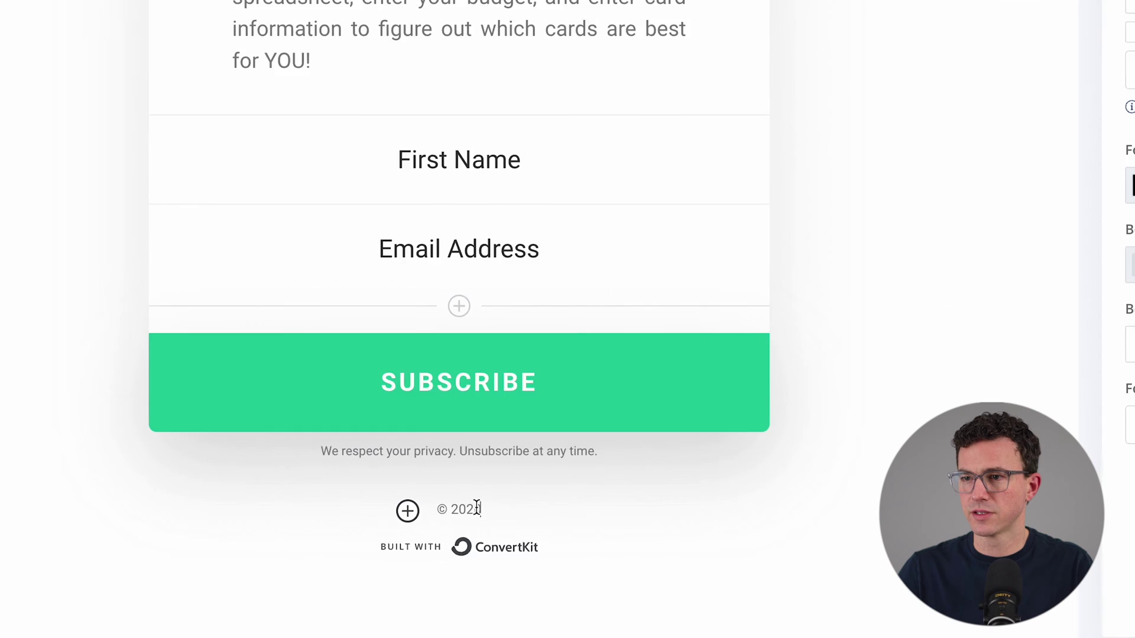
key(Delete)
text(3)
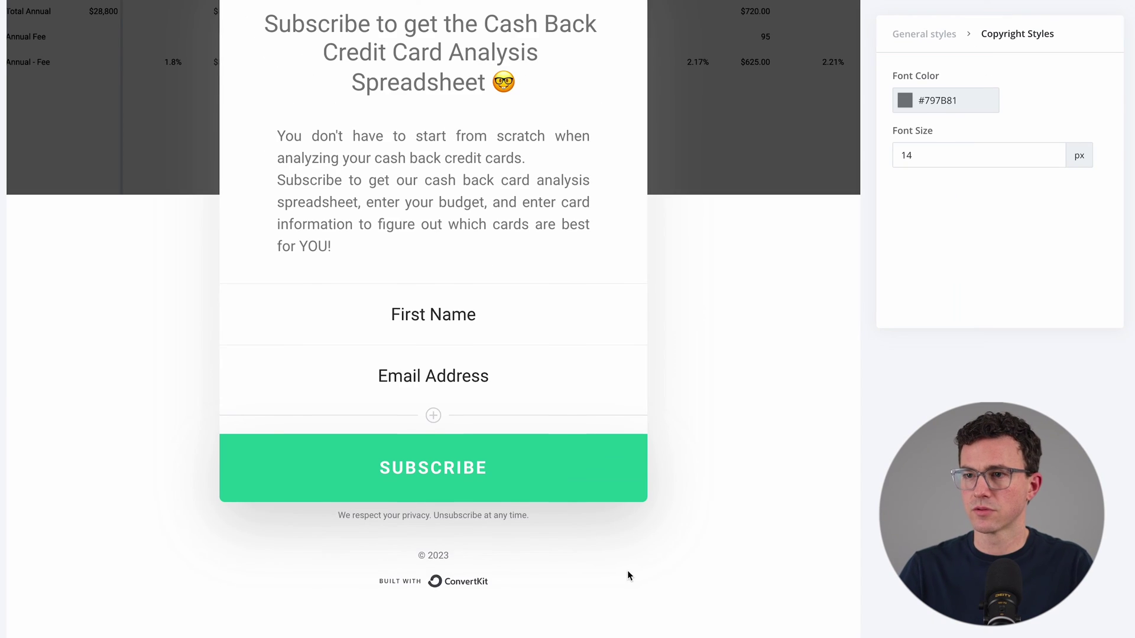
scroll(627, 573, up, 4)
scroll(628, 574, up, 1)
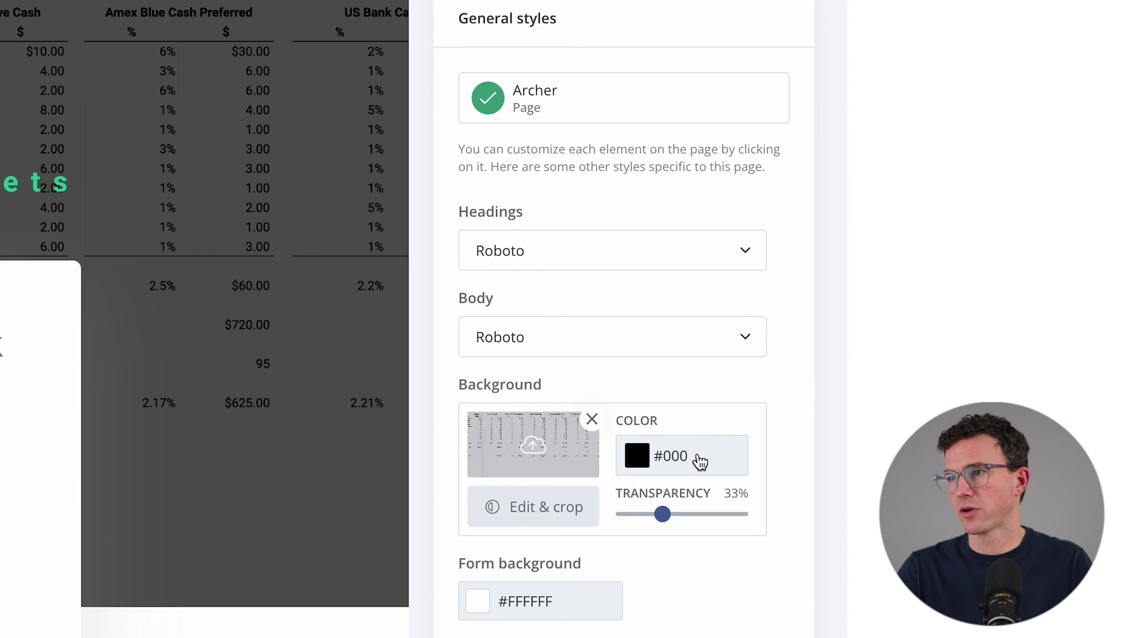
scroll(629, 458, down, 2)
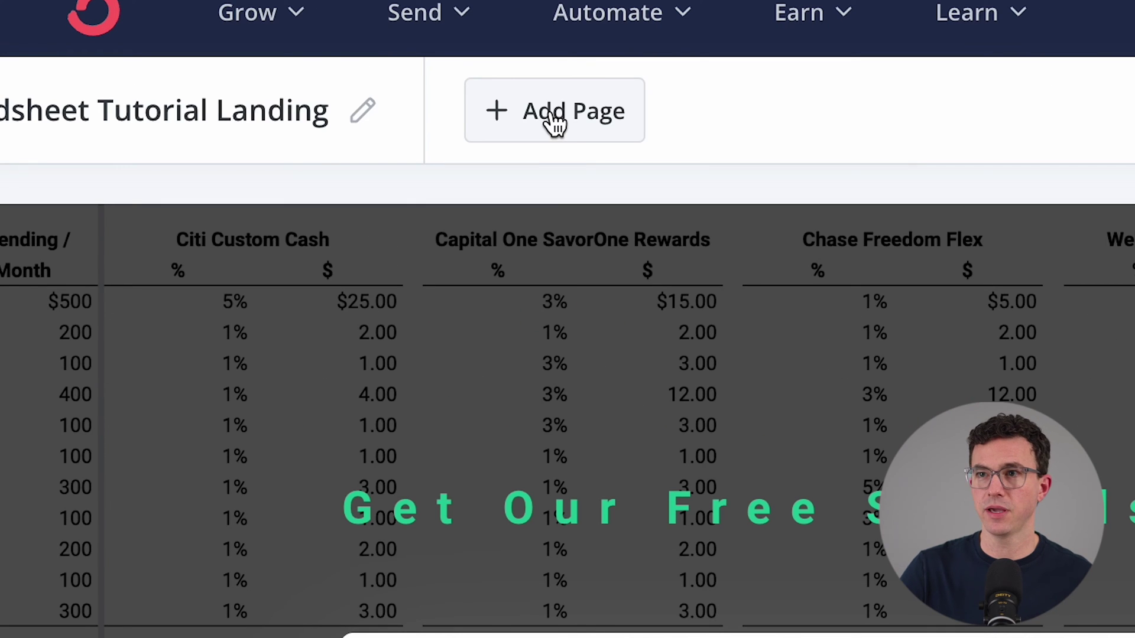
Step: Add a thank-you page titled 'Greater Than Enough' with subtitle 'Confirm your email to download cash back analysis', then save
click(551, 111)
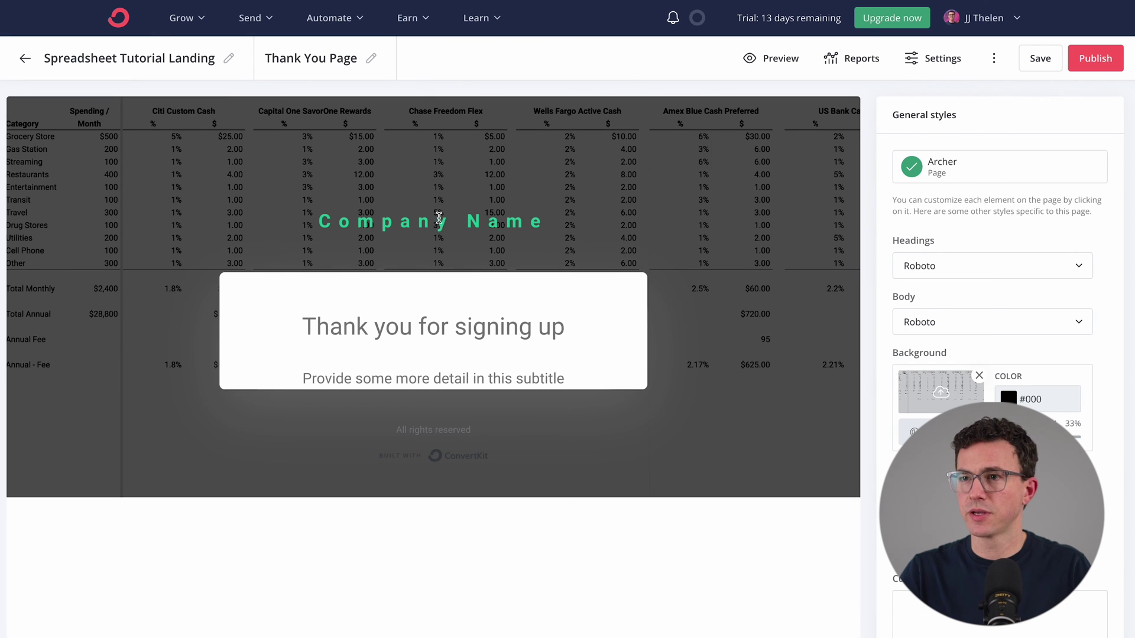
triple_click(439, 217)
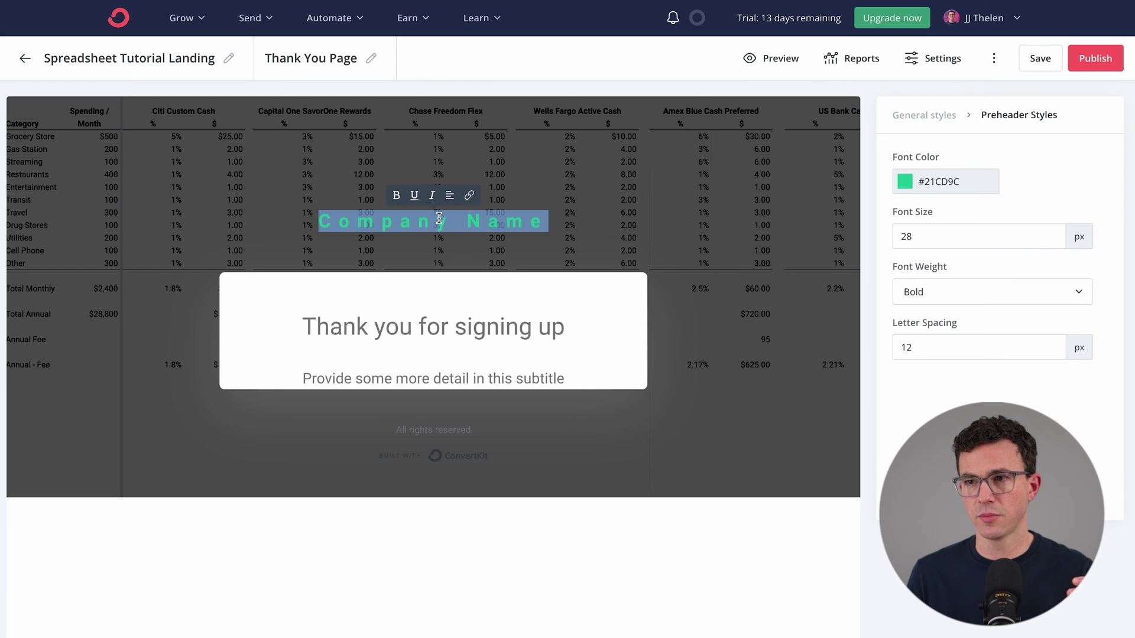
text(G)
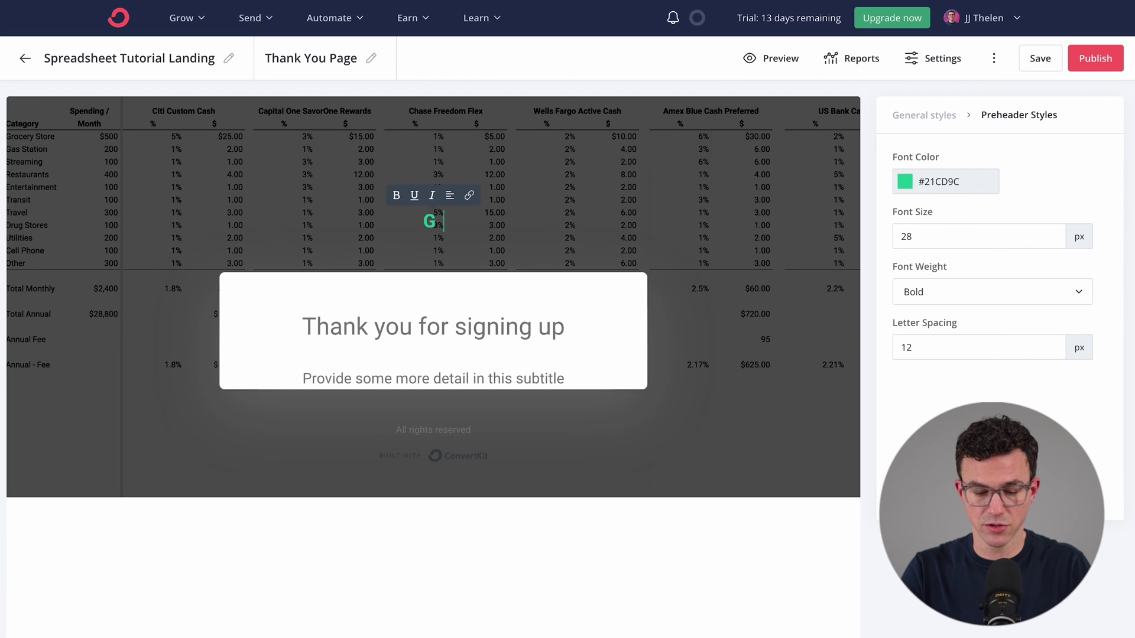
text(reater Than Enough)
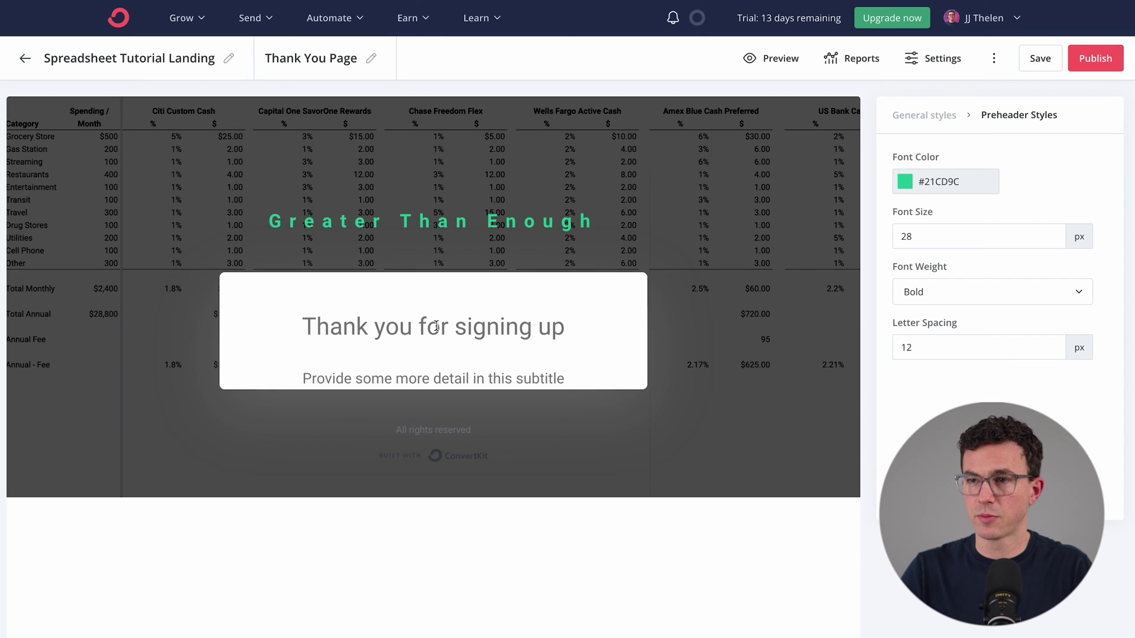
triple_click(370, 376)
text(Confirm your email to download cash back analysis)
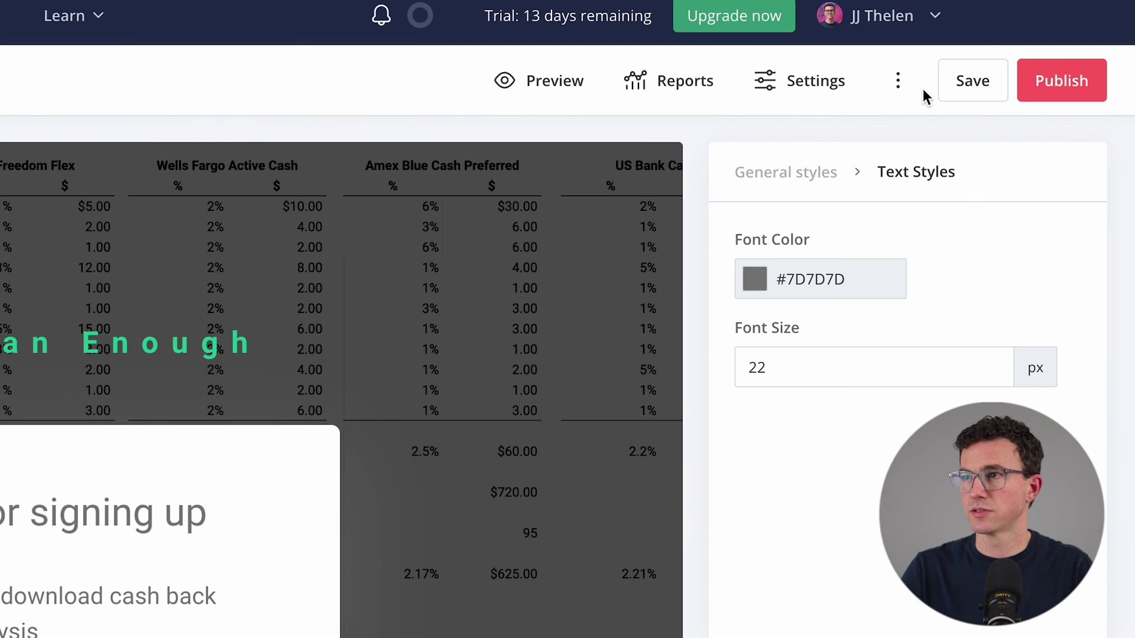
click(1040, 58)
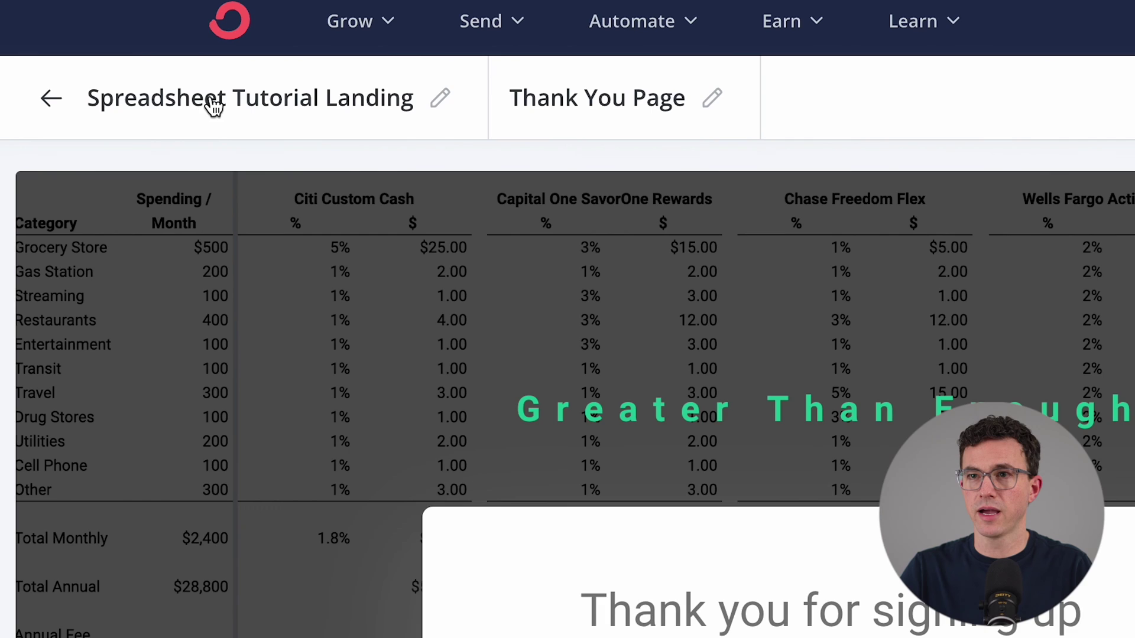
click(110, 62)
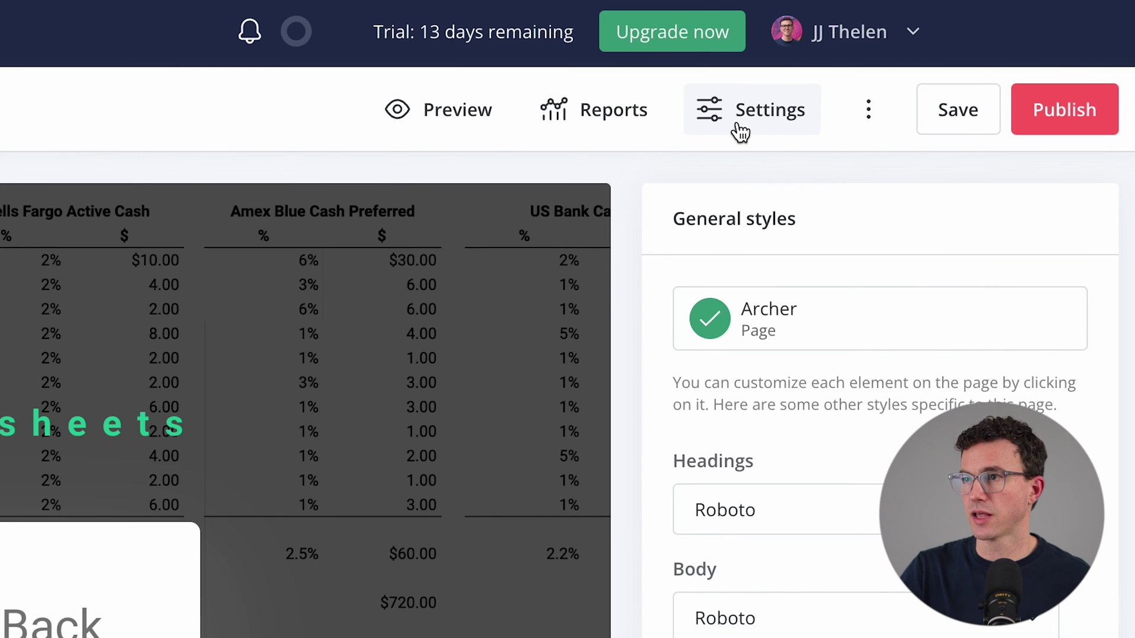
Step: Send new subscribers to the thank-you page and add the page URL jjthelen.ck.page/cash-back
click(740, 126)
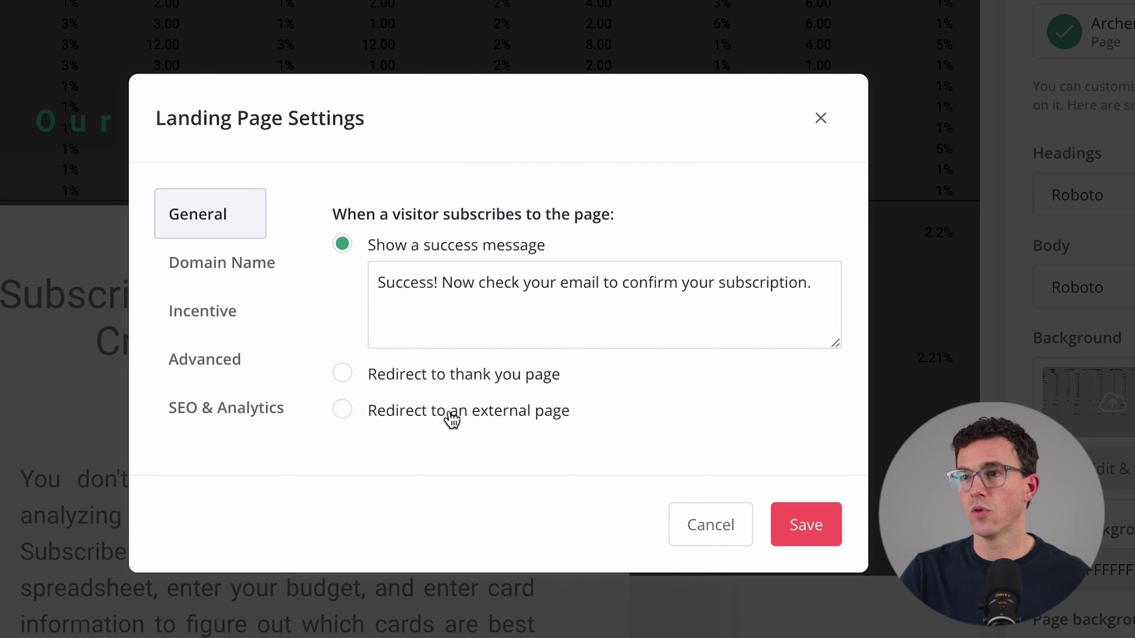
click(428, 374)
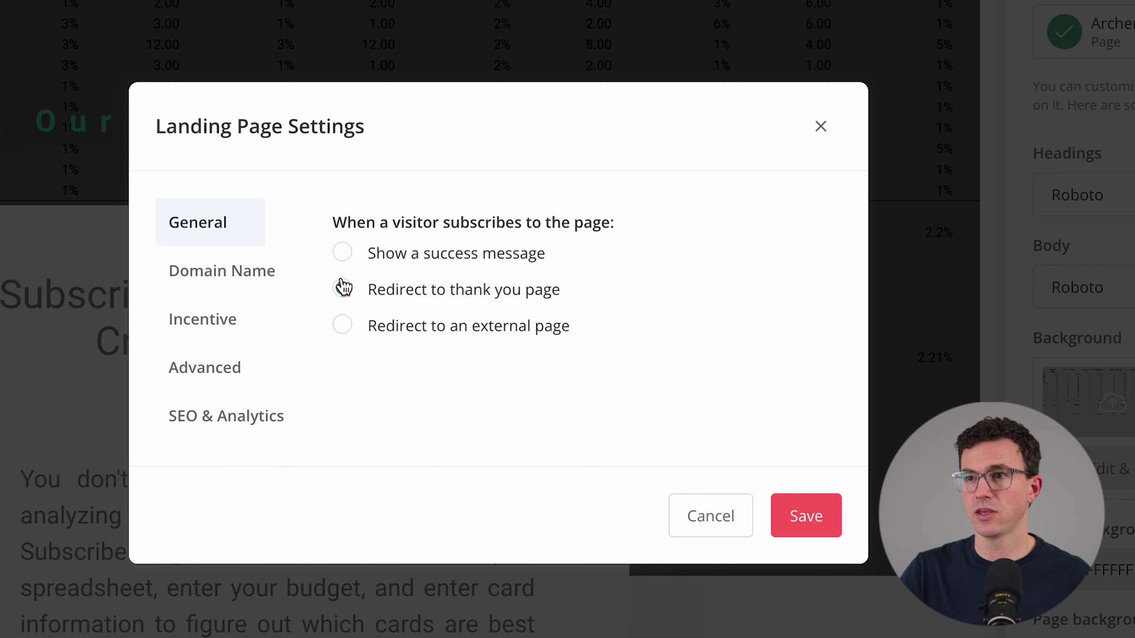
click(210, 282)
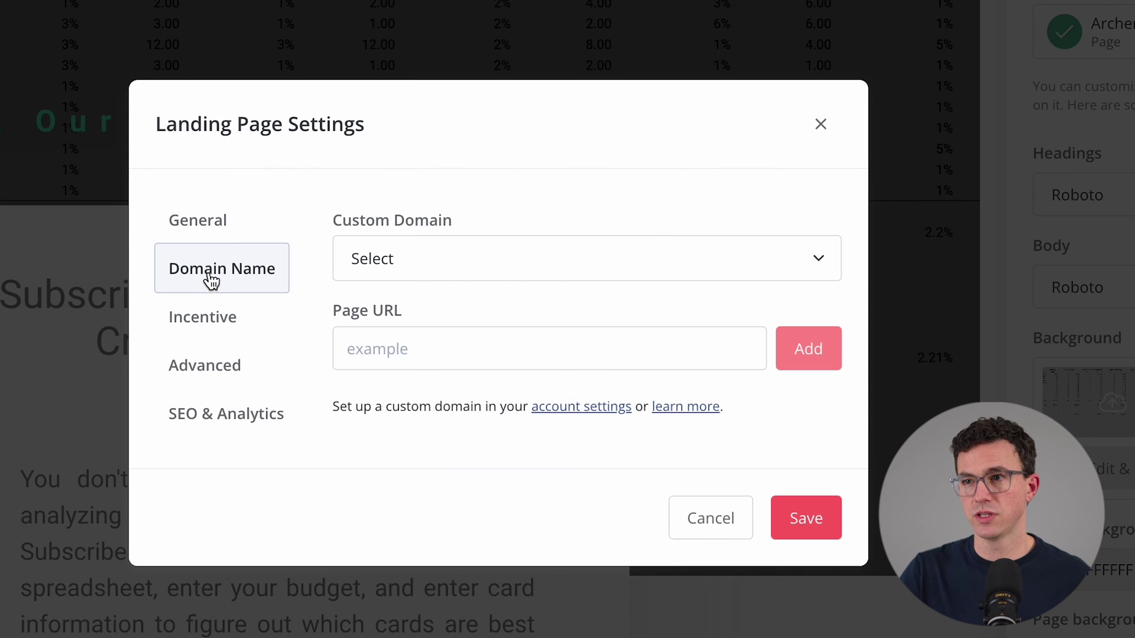
click(423, 266)
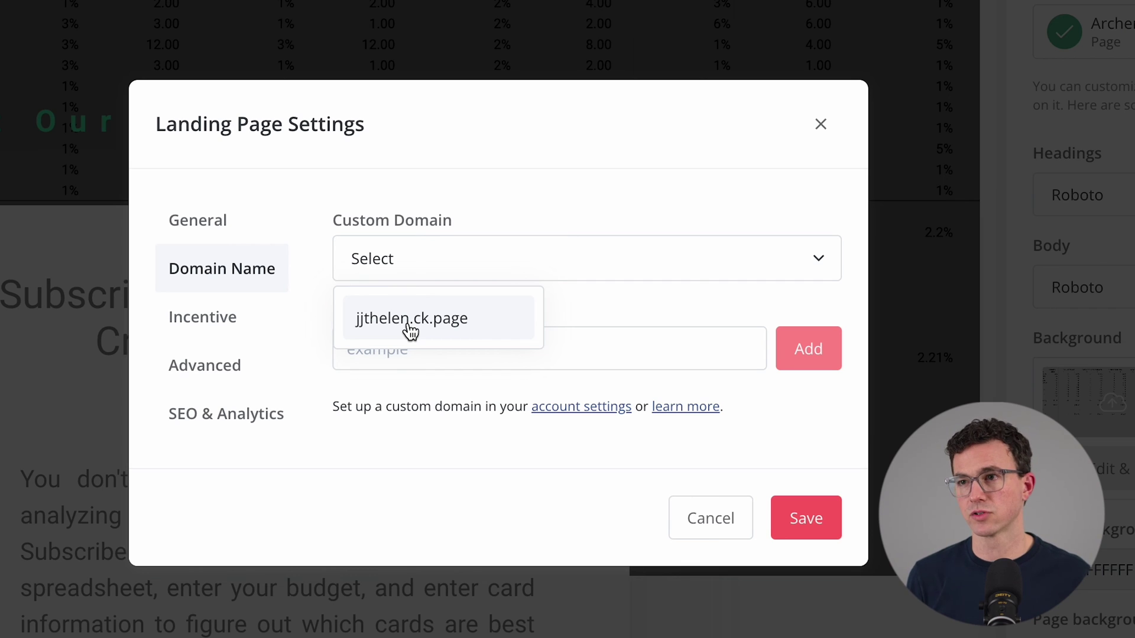
click(409, 330)
click(523, 348)
text(cash-back)
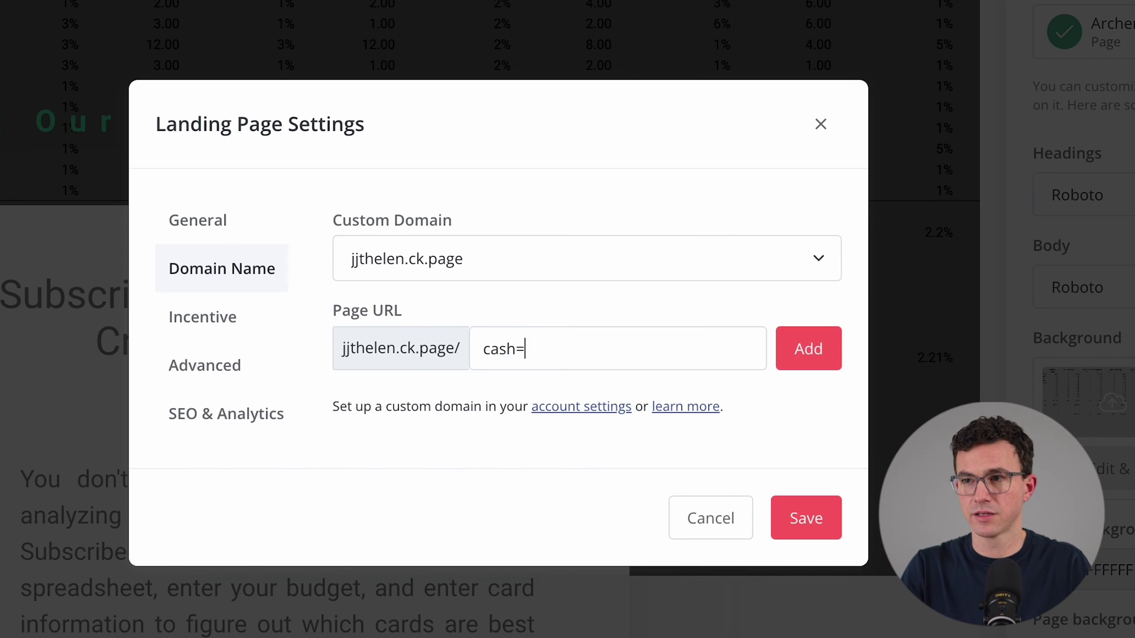
click(790, 349)
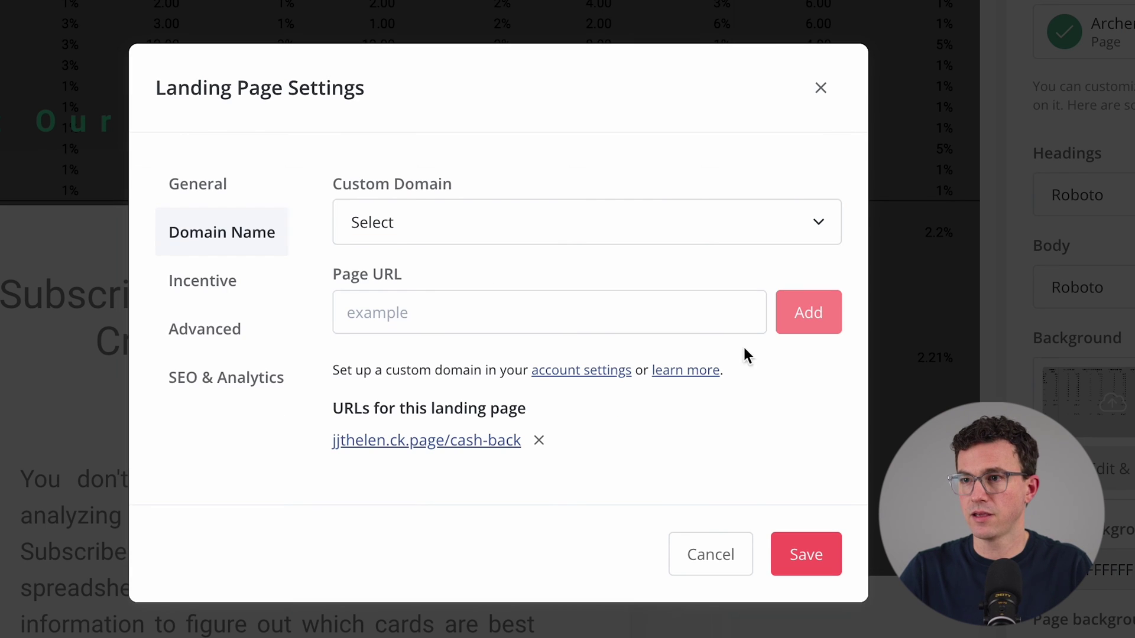
Step: Open the incentive email for editing and change its sender address and subject line
click(206, 284)
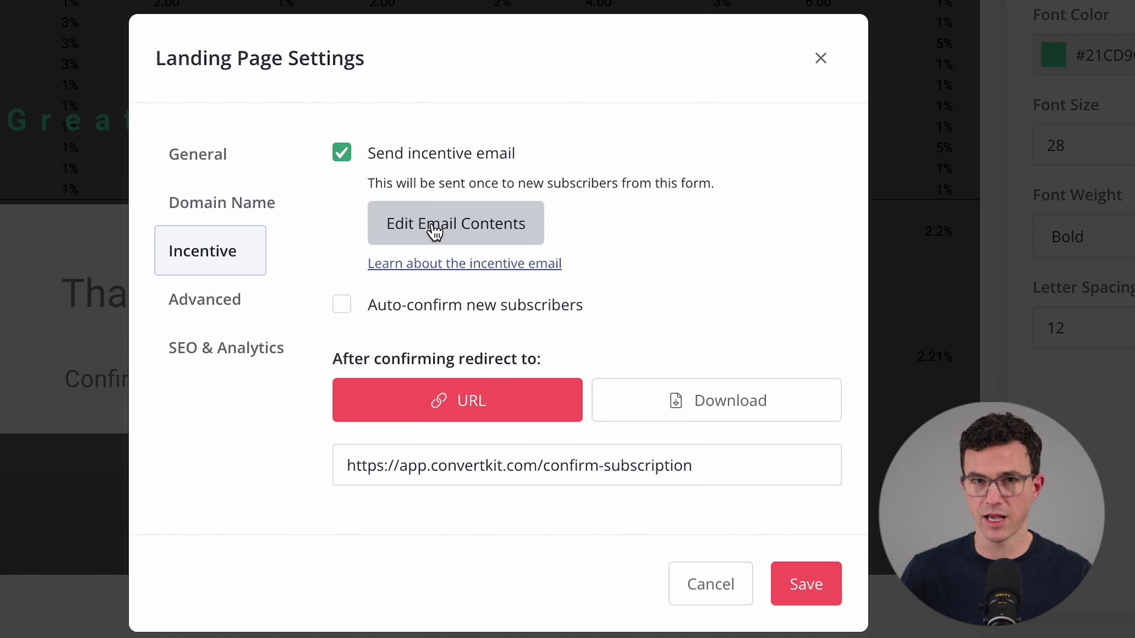
click(434, 231)
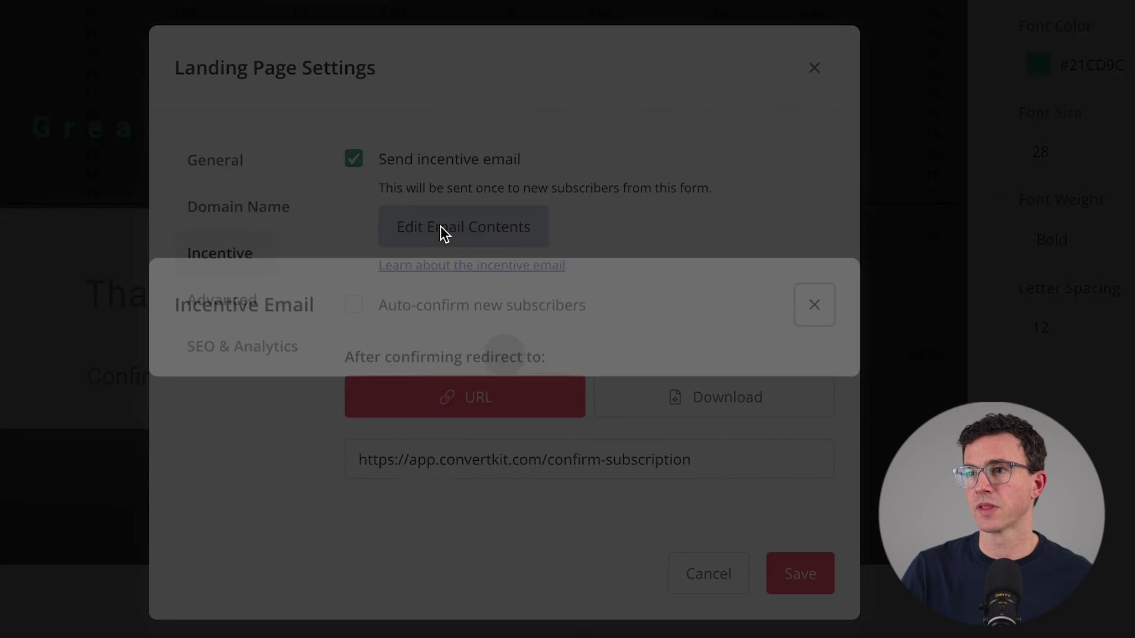
click(462, 100)
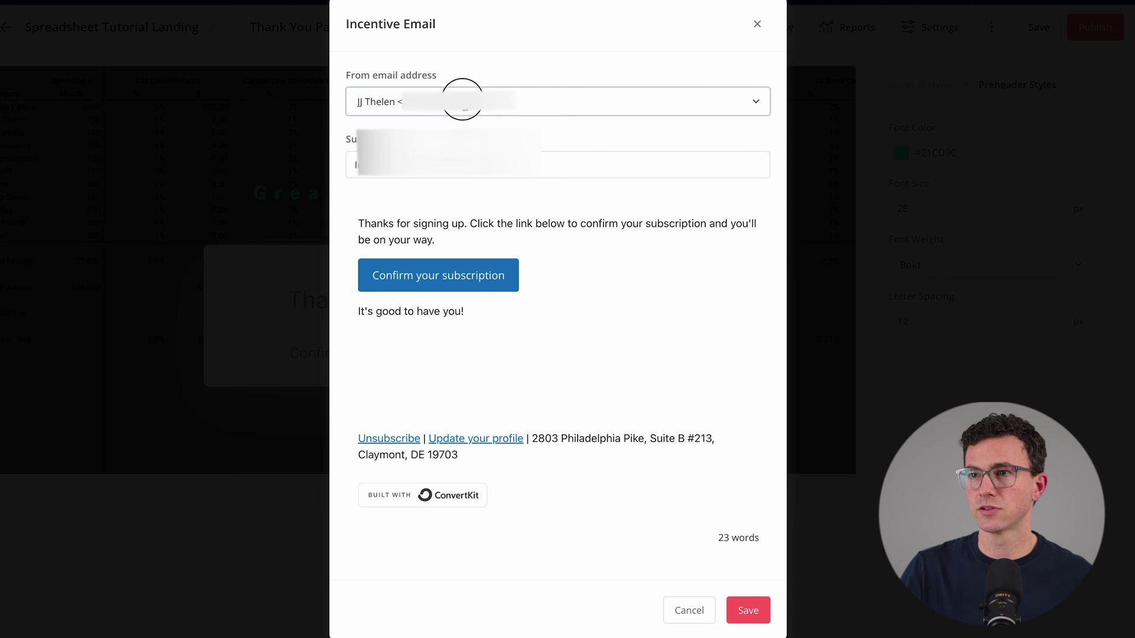
click(502, 158)
drag(407, 166, 329, 162)
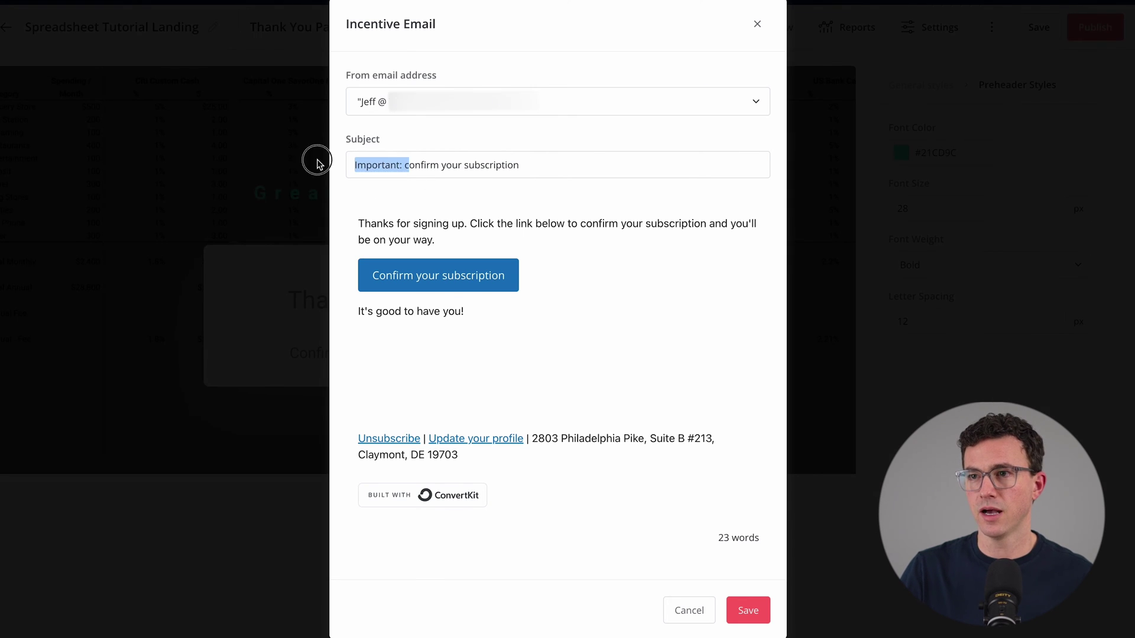
text(C)
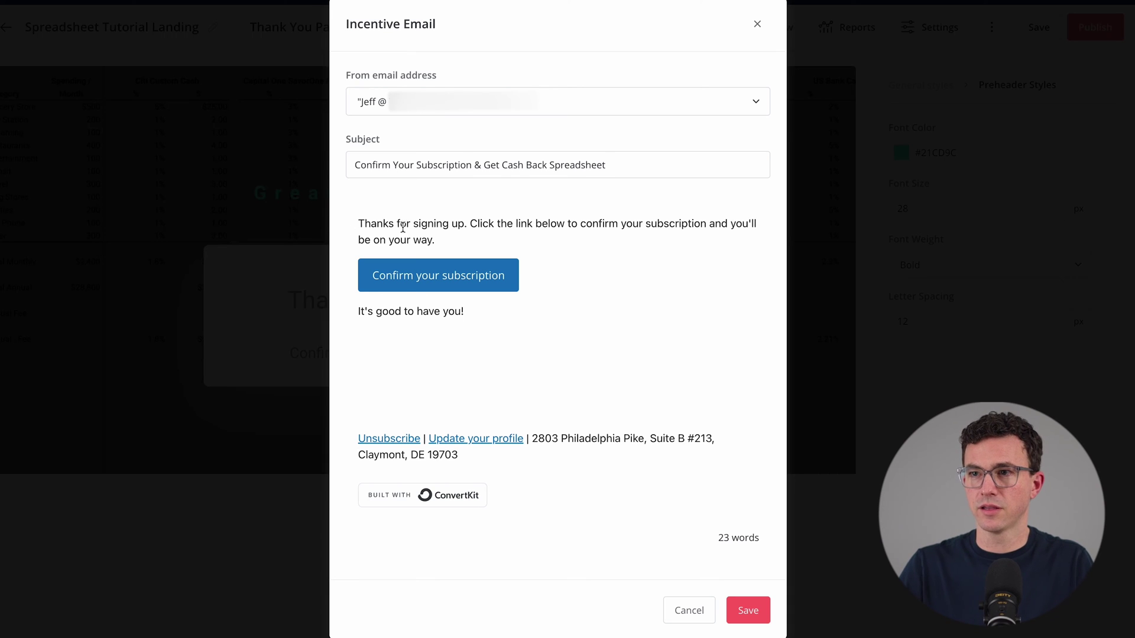
Step: Add a 'make a copy of the cash back' note to the body, colour the button 21CD9C, save, and copy the sheet URL
click(705, 223)
text(, m)
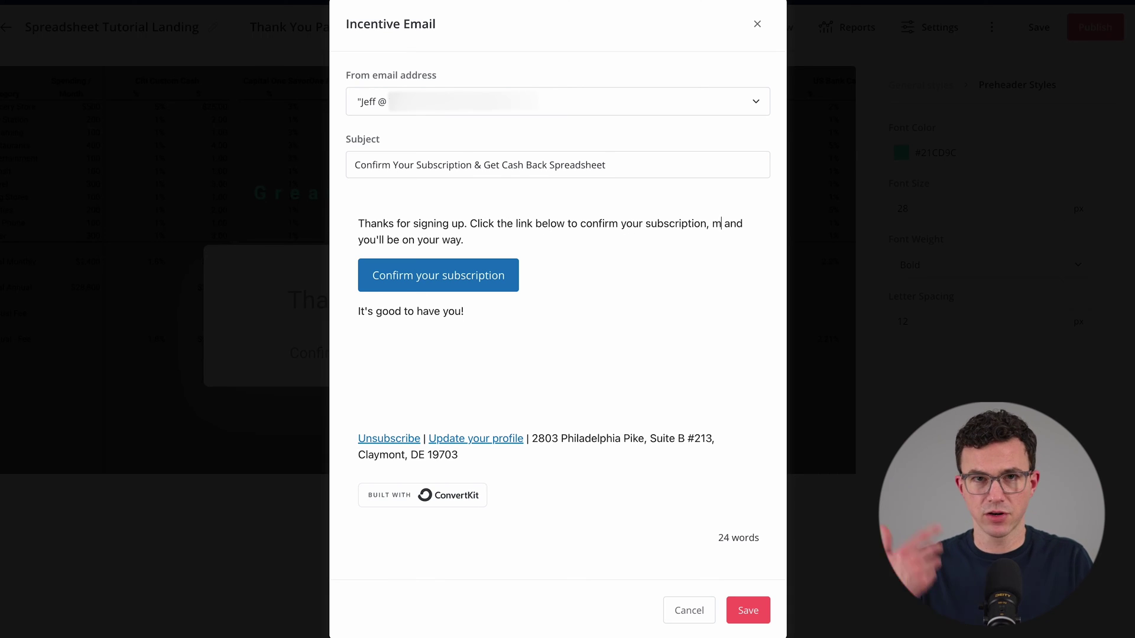
key(BackSpace)
key(BackSpace)
text(make a copy of the cash ba)
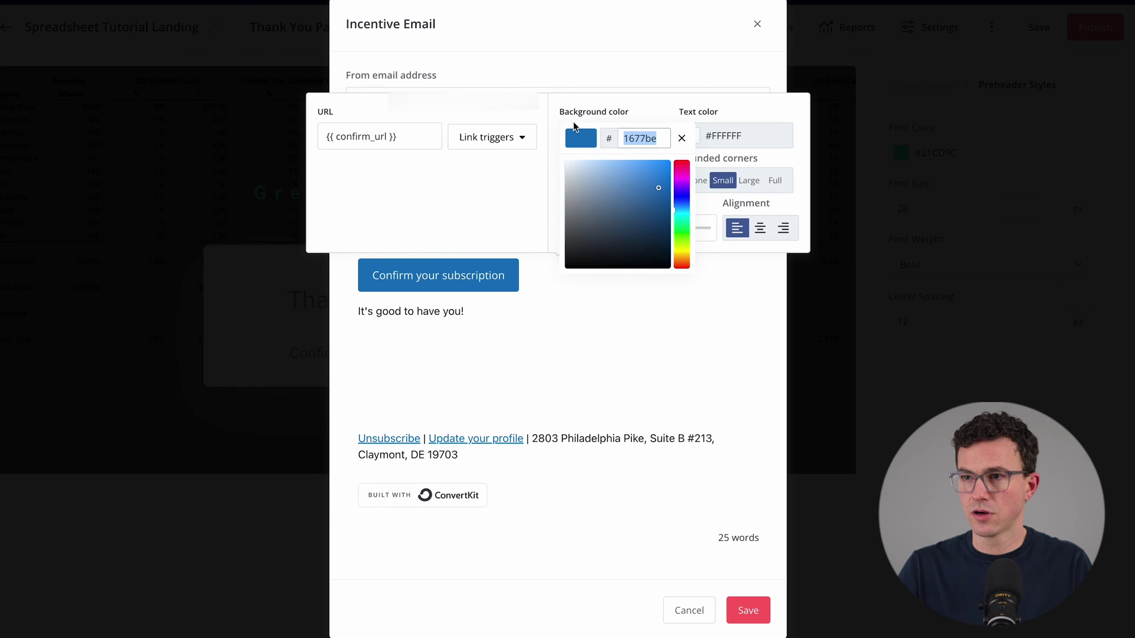
text(21CD9C)
click(576, 317)
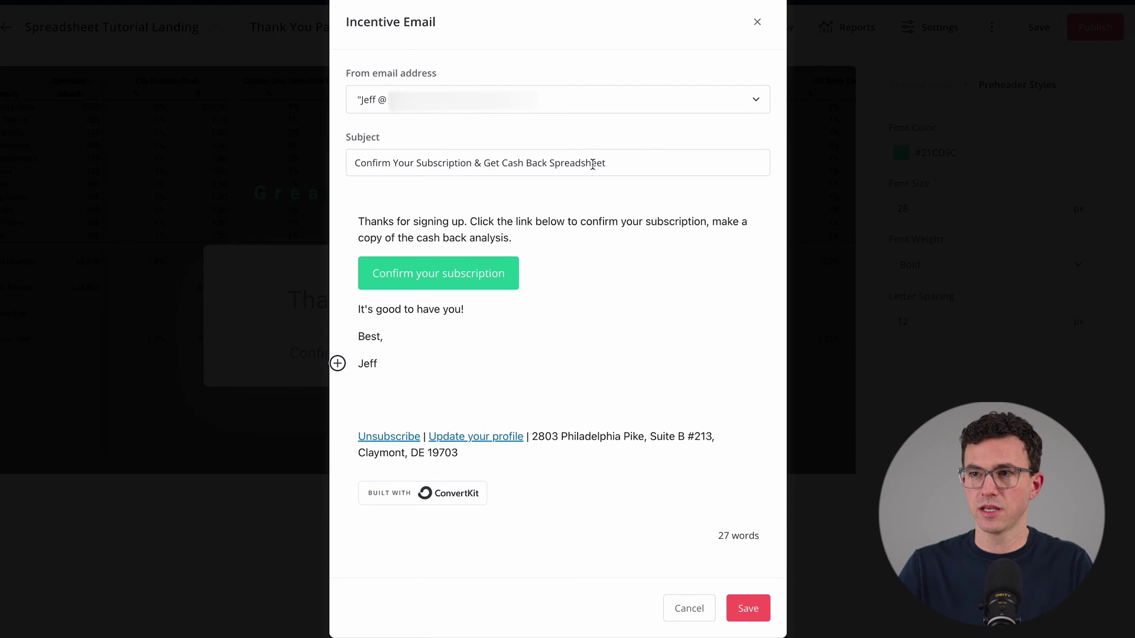
click(751, 611)
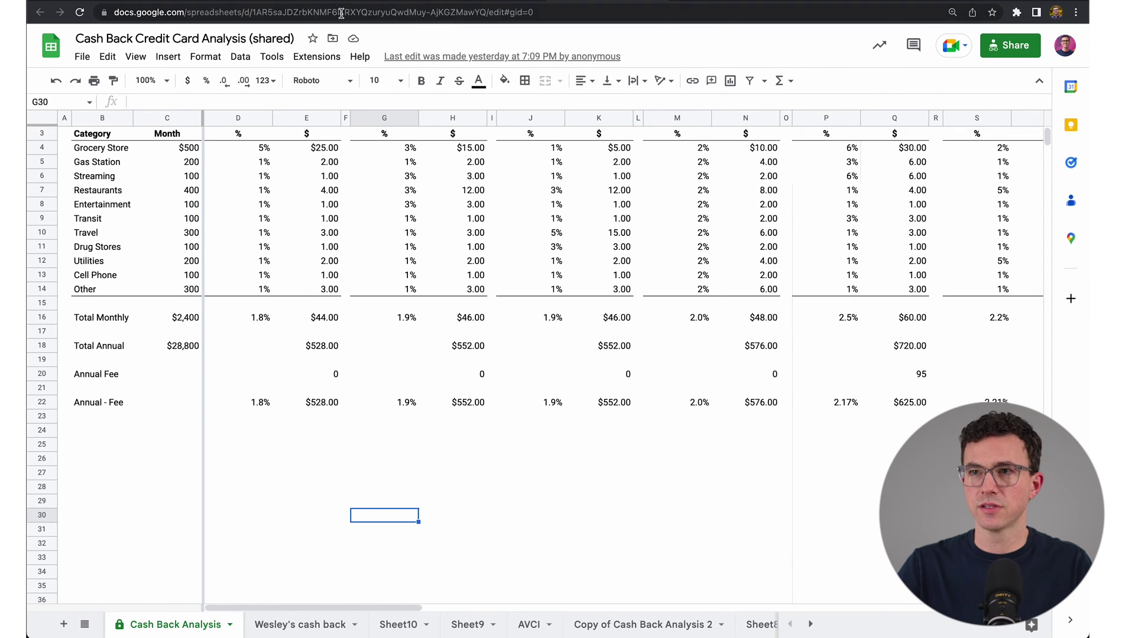
click(341, 13)
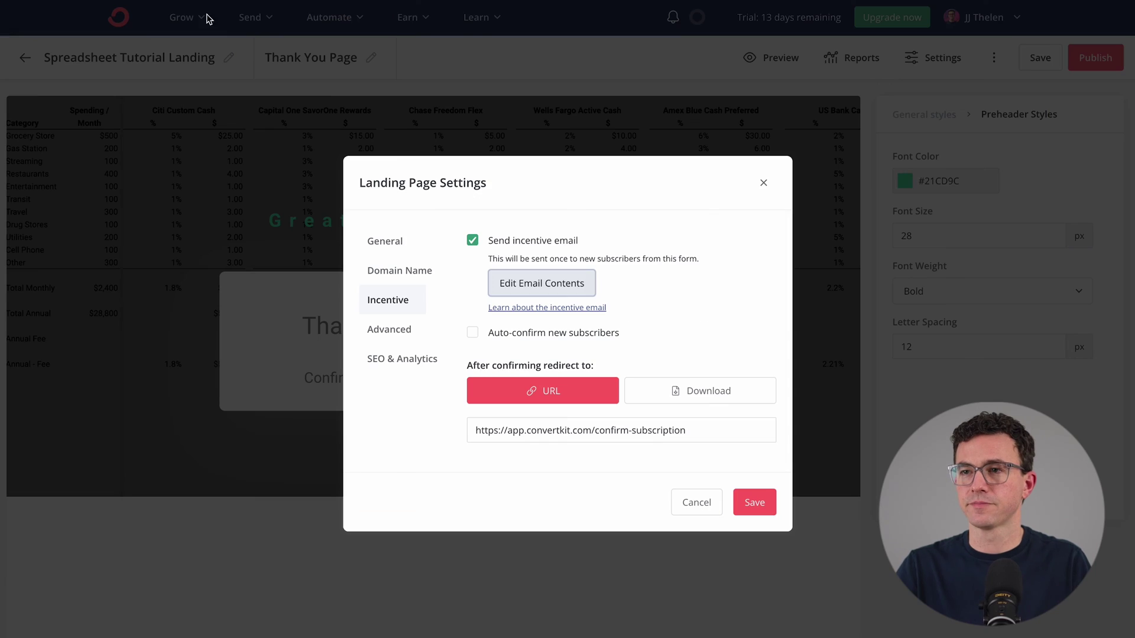
Step: Replace the redirect address with the spreadsheet URL, review Advanced and SEO & Analytics, and save the settings
double_click(659, 430)
triple_click(658, 430)
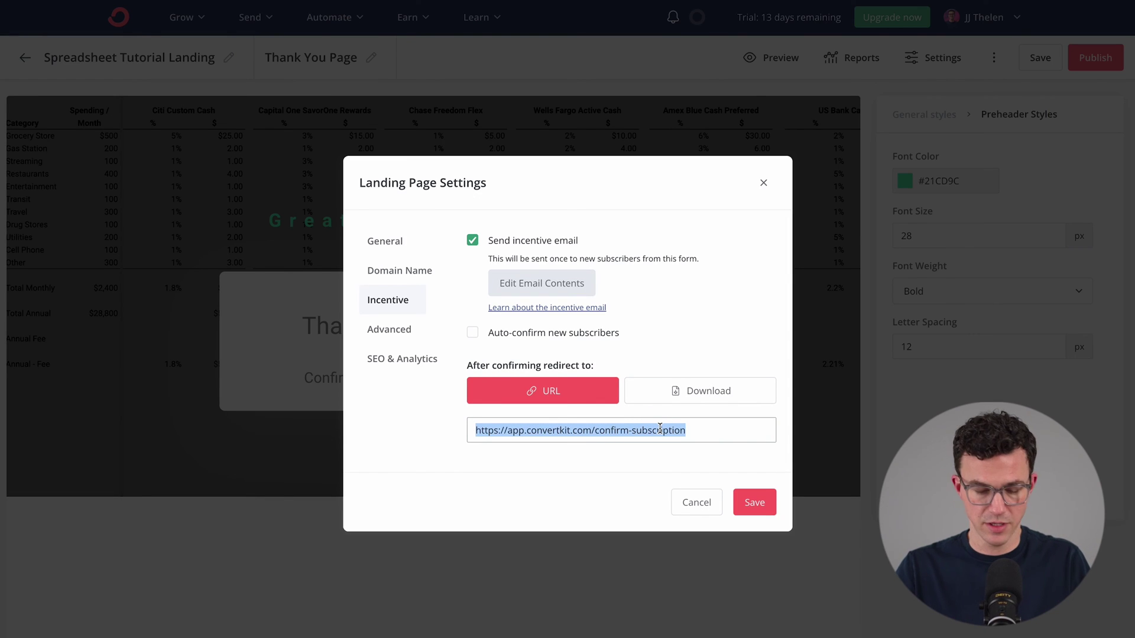
key(ctrl+v)
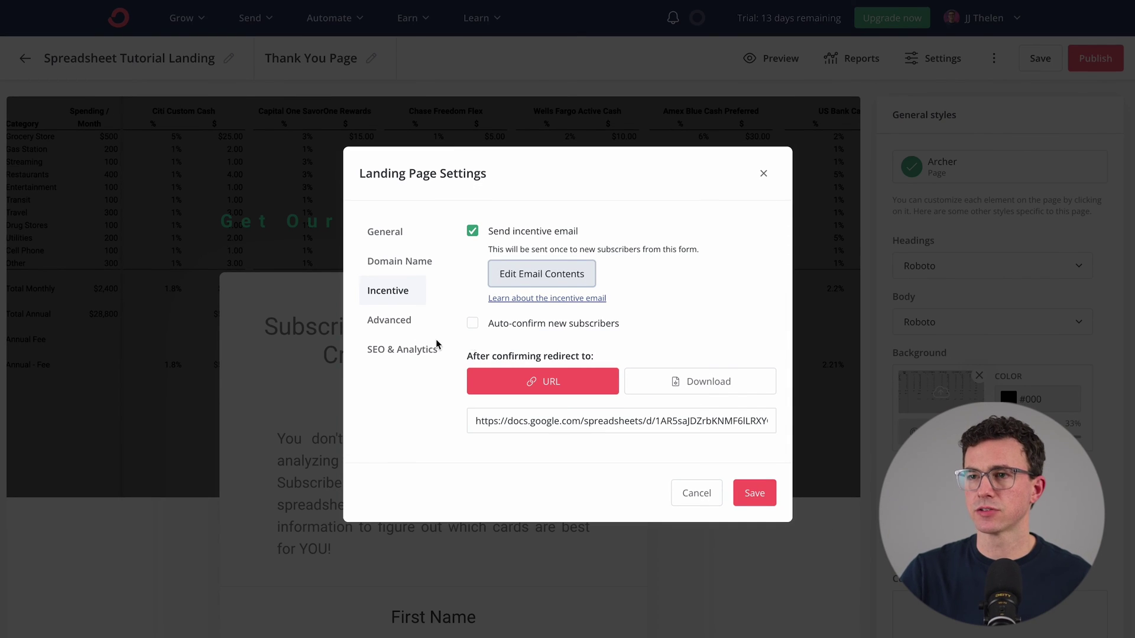
click(383, 321)
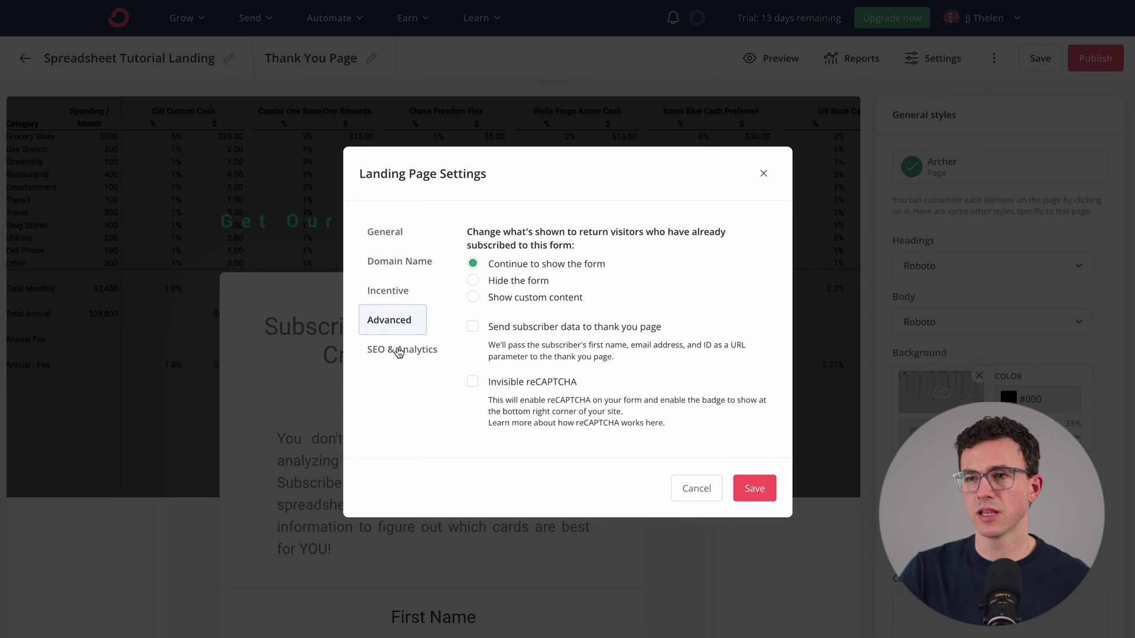
click(399, 350)
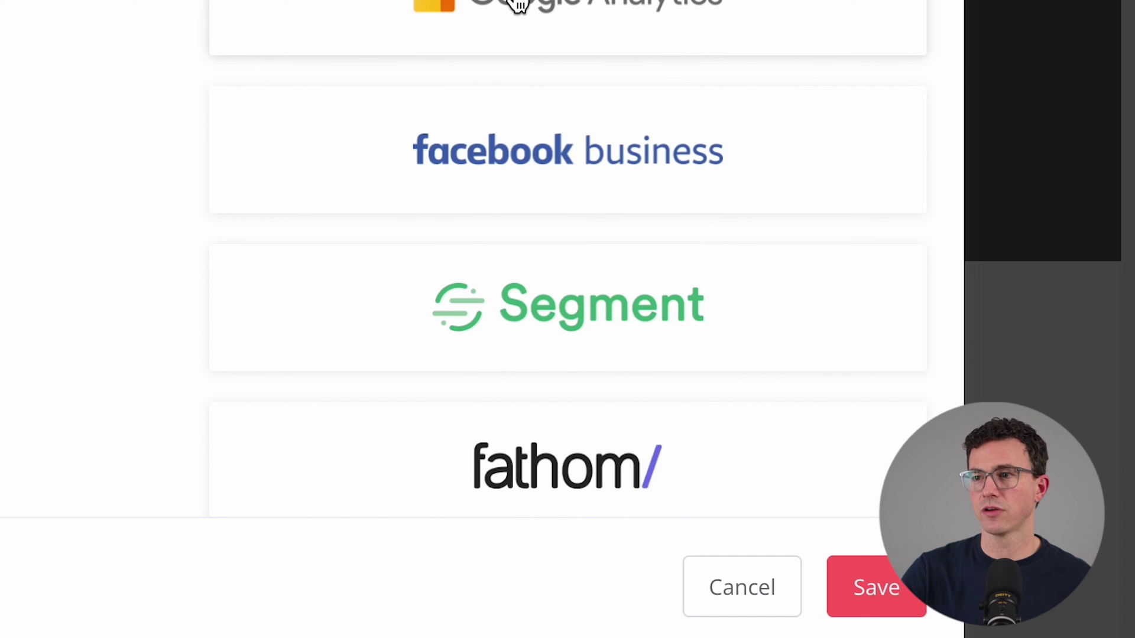
click(869, 589)
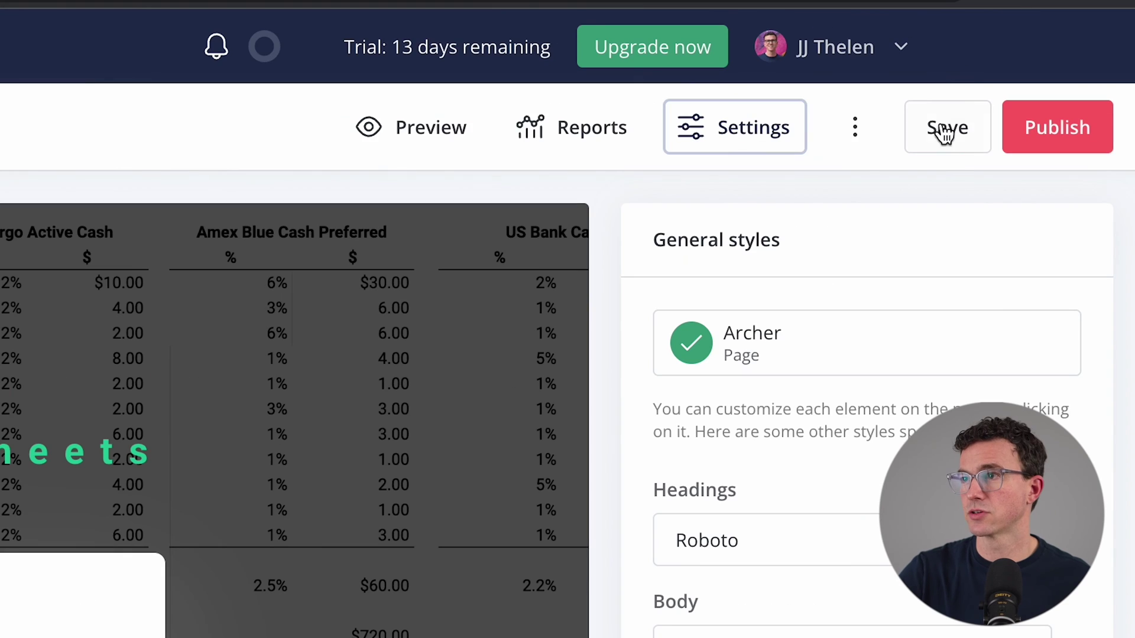
Step: Save and publish the landing page, then copy its live share URL
click(1038, 59)
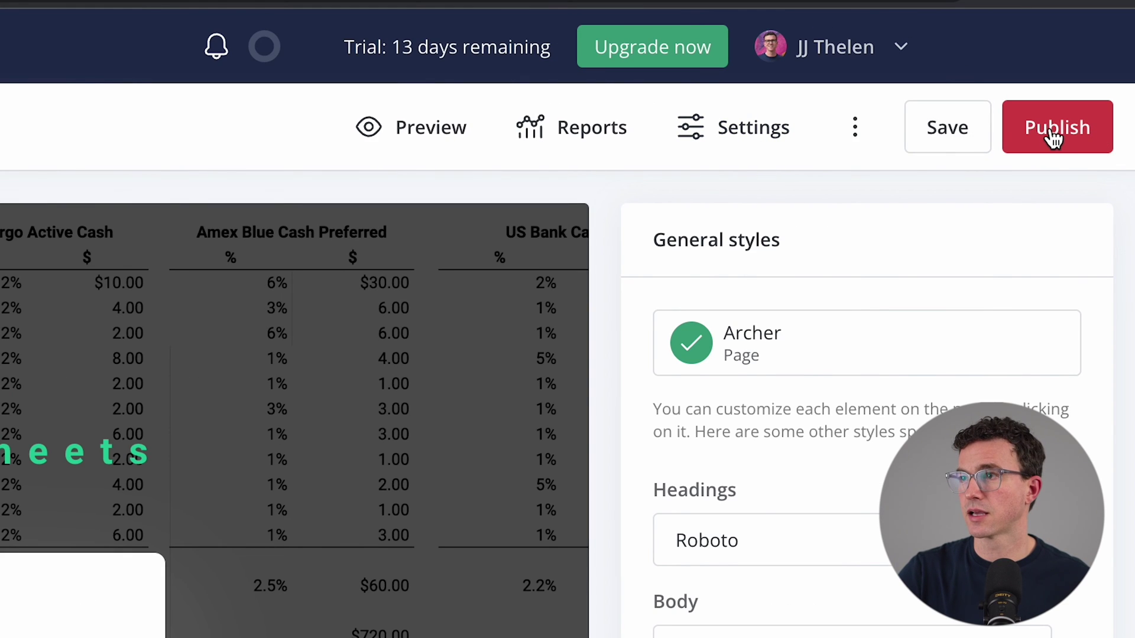
click(1053, 138)
click(1116, 226)
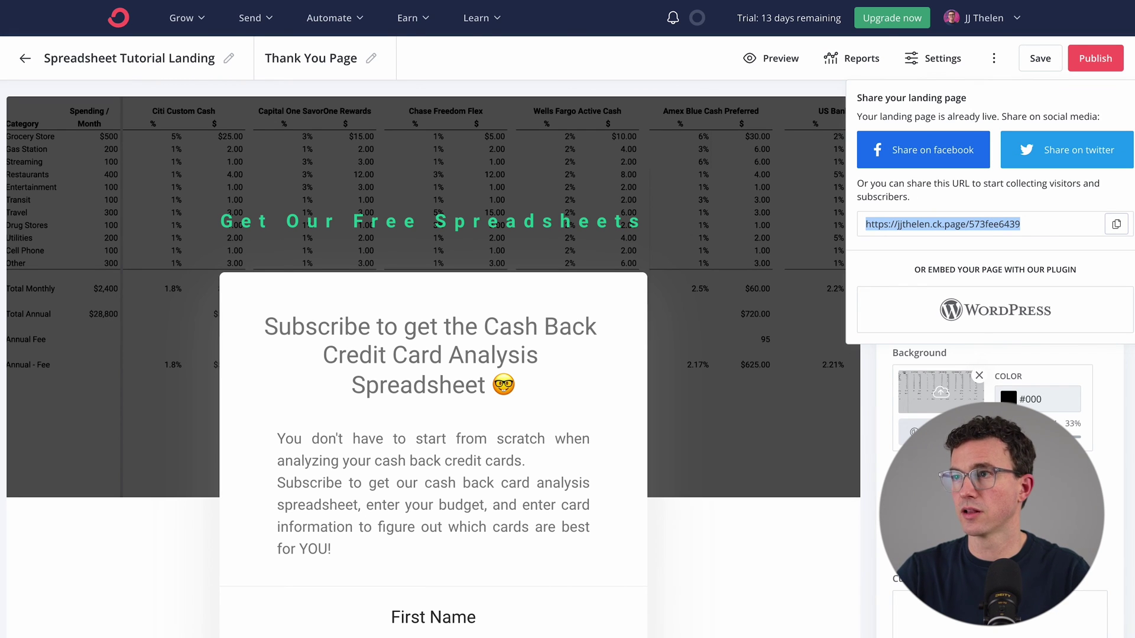
Step: Load the live page in a new tab, then reload it at the cash-back address
key(ctrl+t)
key(ctrl+v)
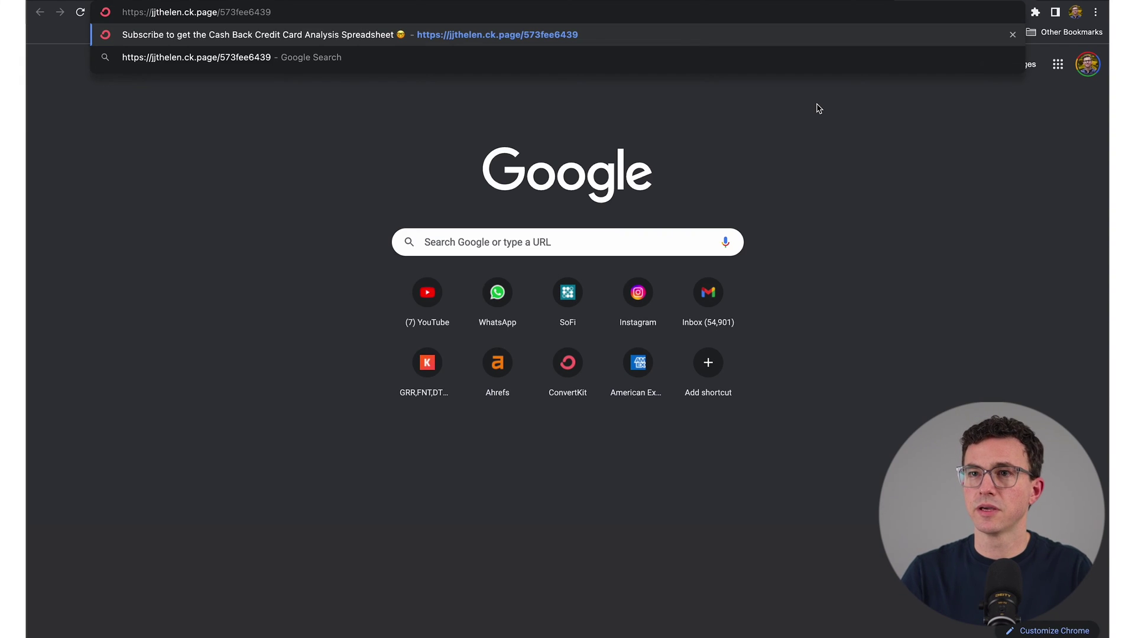
key(Return)
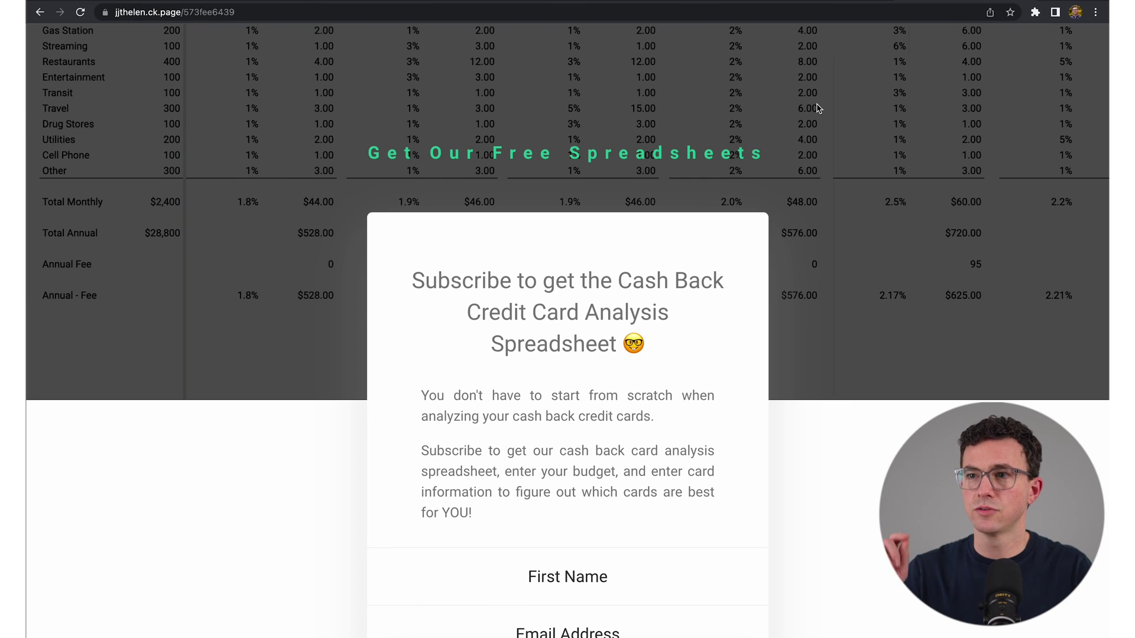
scroll(519, 131, down, 1)
drag(184, 11, 263, 13)
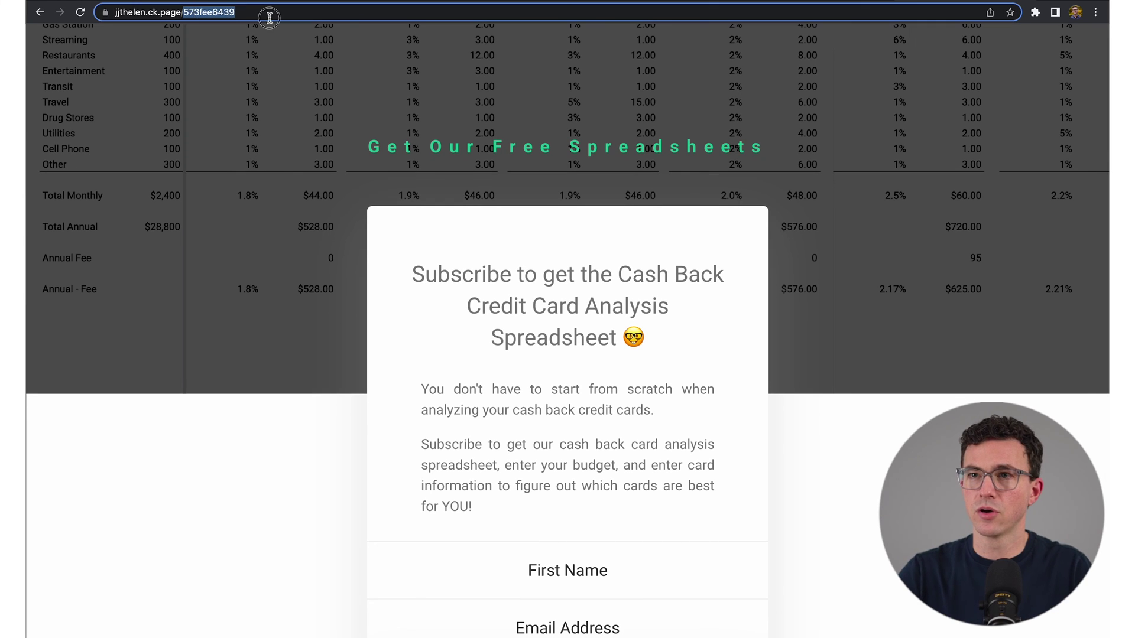
text(cash-back)
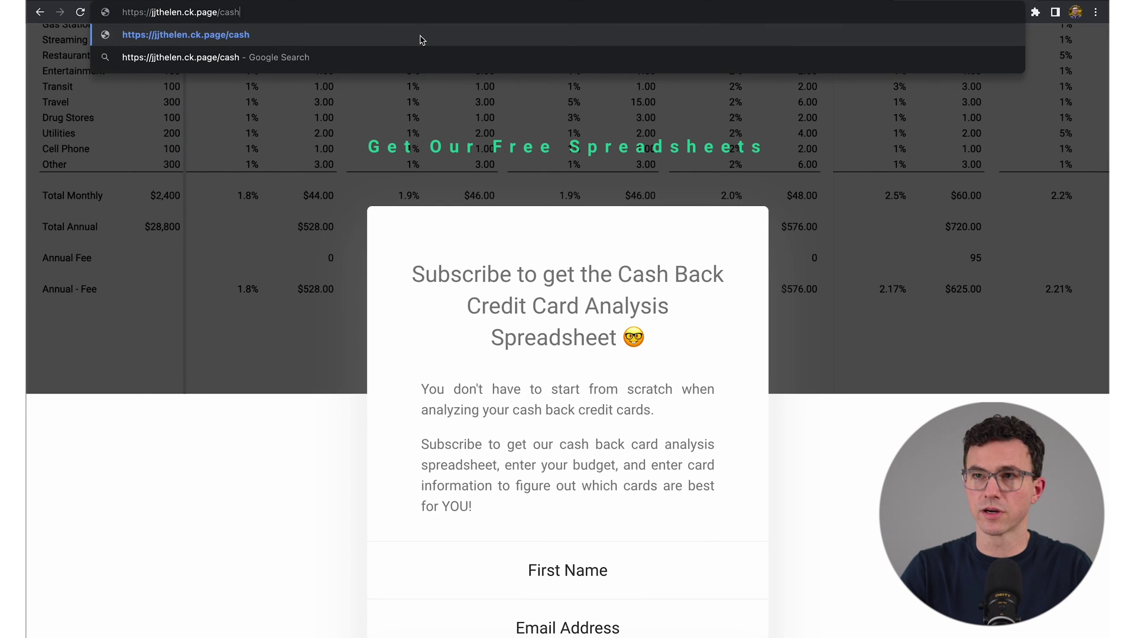
key(Return)
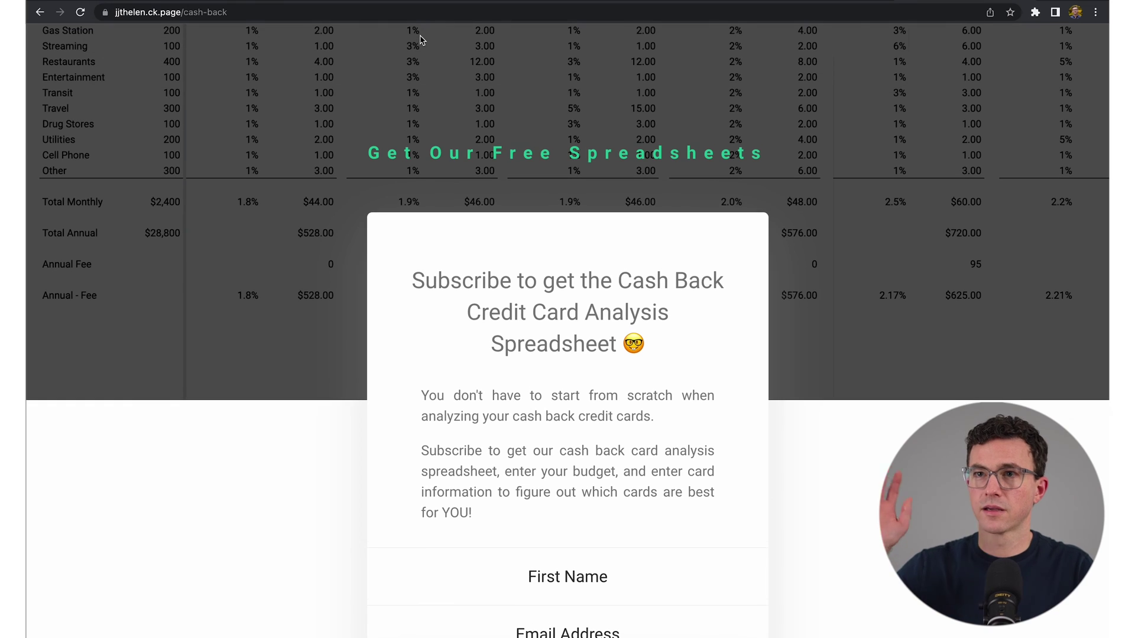